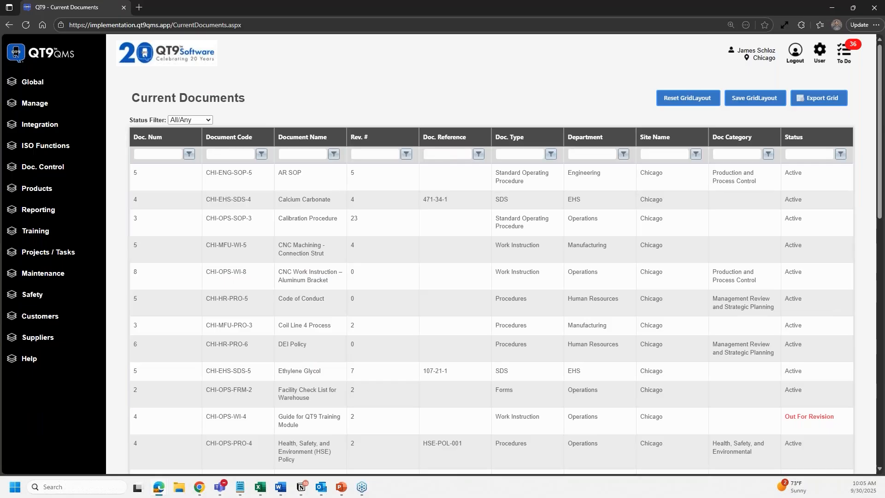
- Filter the Current Documents list to Doc. Type SDS
left_click(520, 155)
type("SDS")
key("Return")
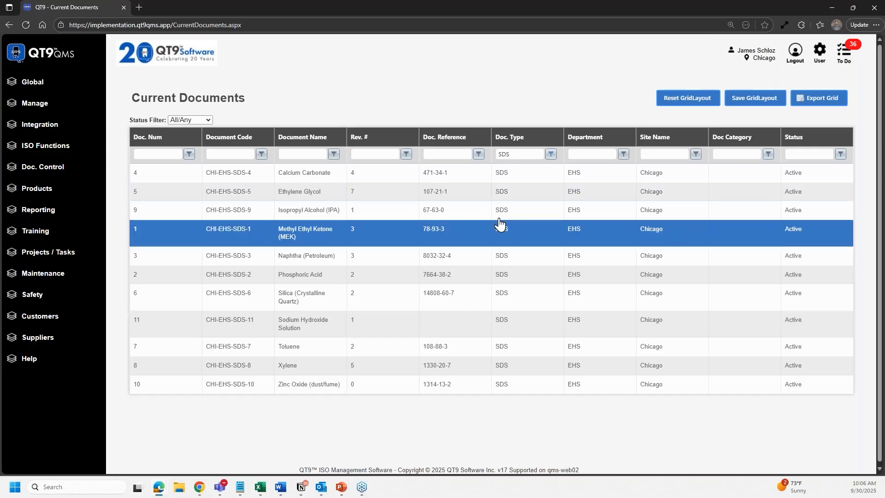
- Create revision 5 of the Calcium Carbonate SDS with Training Required checked
left_click(387, 184)
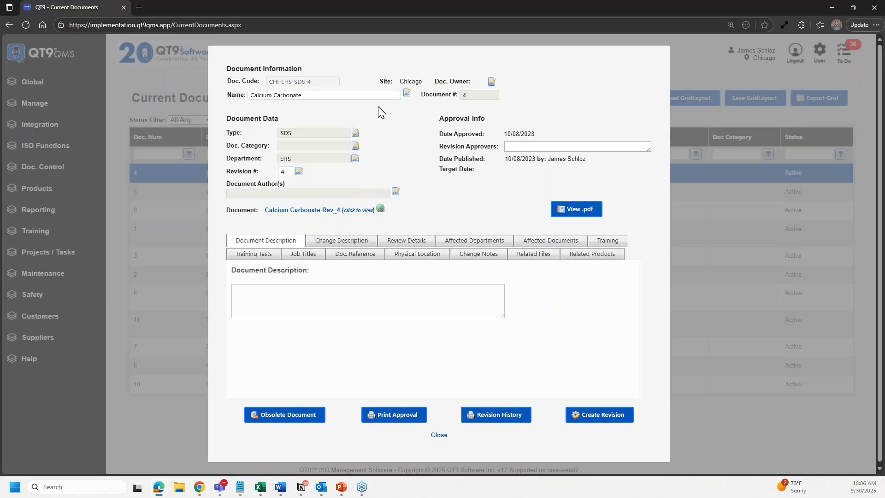
left_click(611, 420)
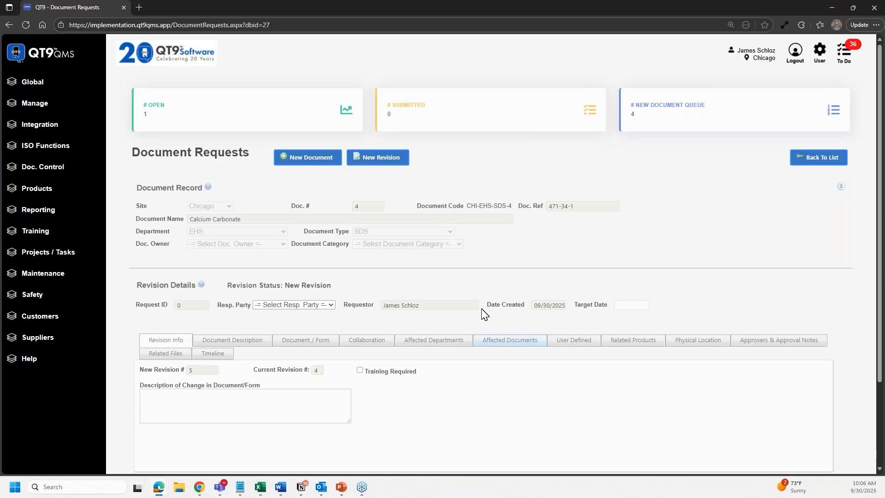
scroll(444, 290, "down", 2)
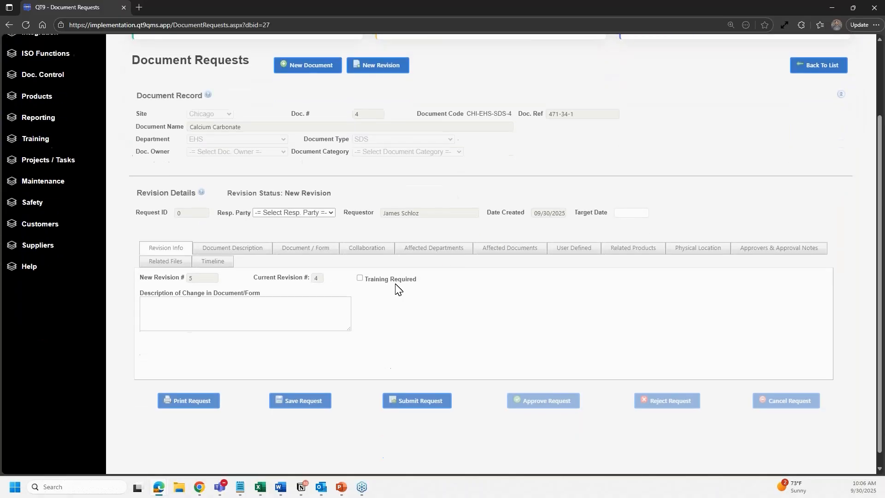
left_click(363, 280)
scroll(378, 295, "up", 3)
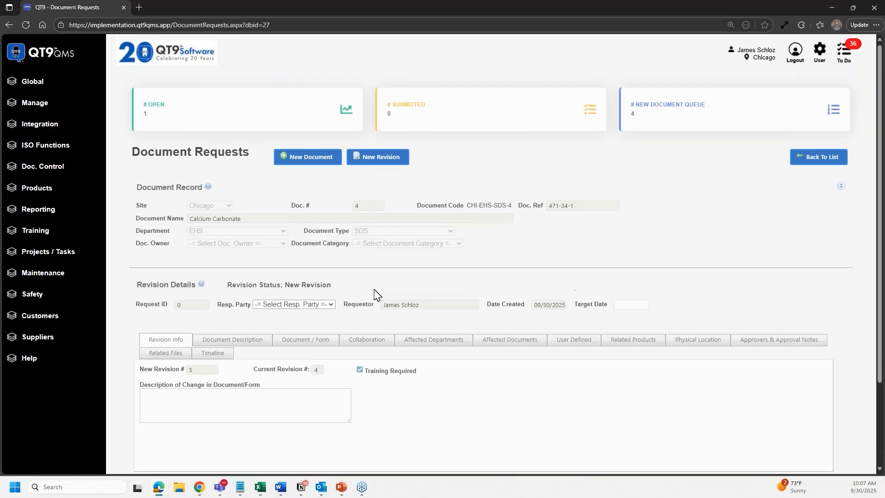
scroll(376, 294, "down", 1)
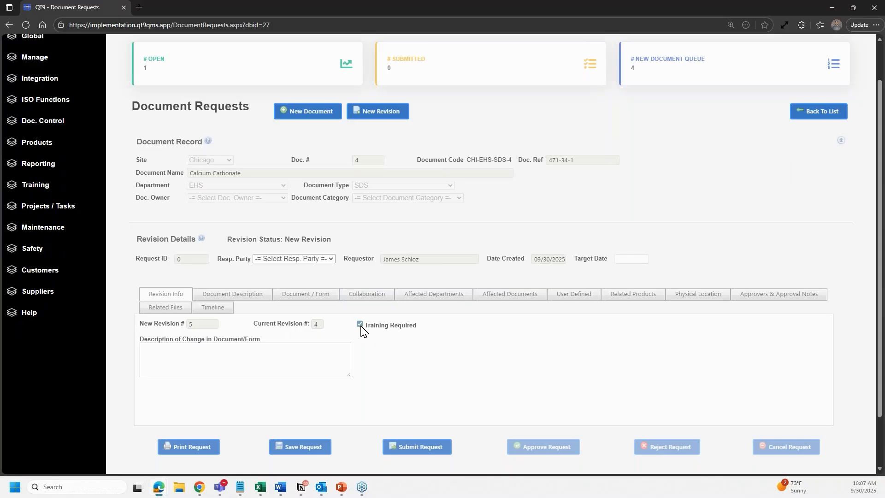
scroll(361, 330, "up", 1)
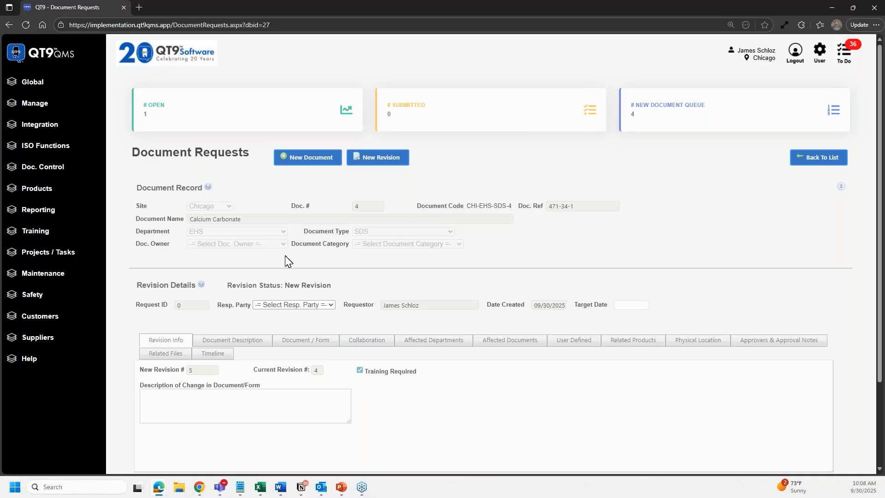
- Show the Training Records list filtered to Open Records
left_click(67, 233)
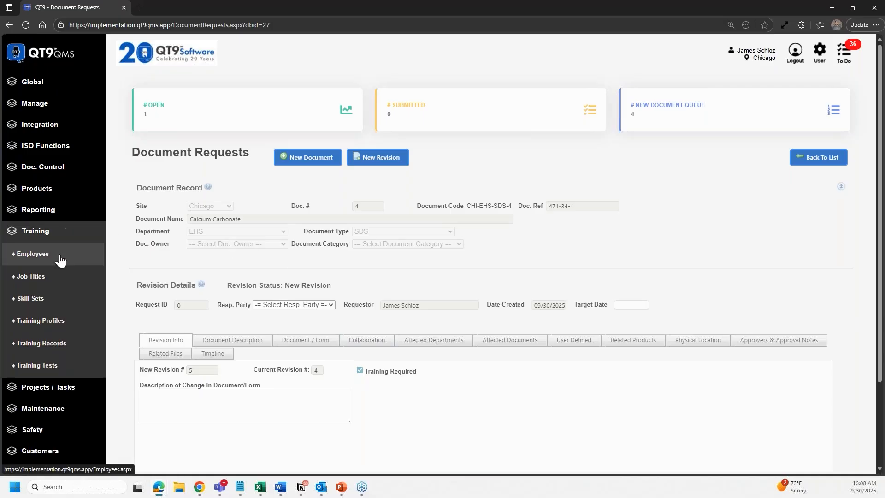
left_click(60, 349)
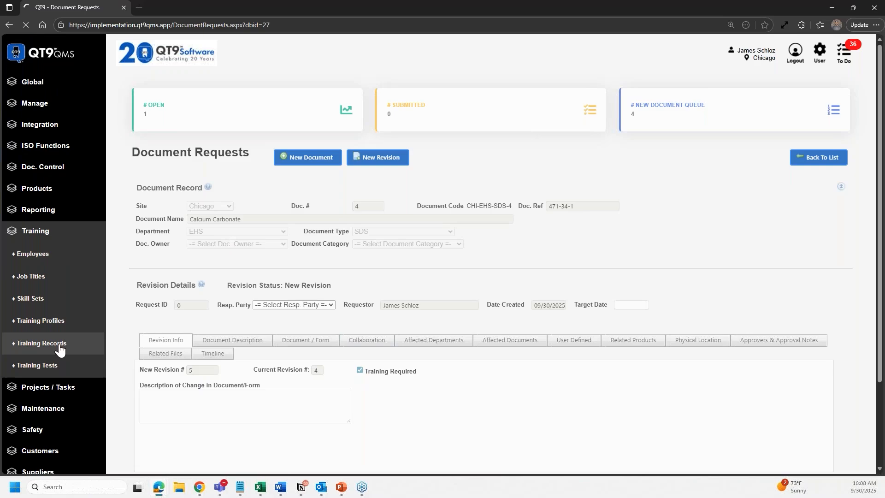
left_click(817, 150)
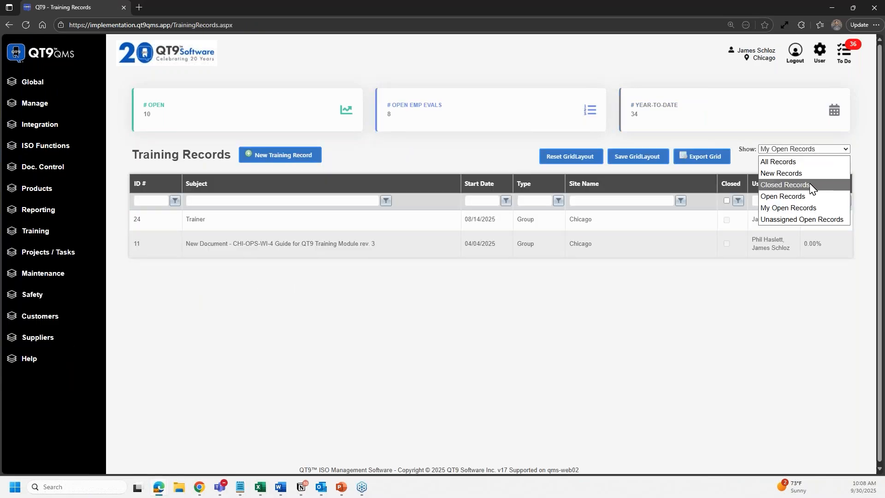
left_click(815, 197)
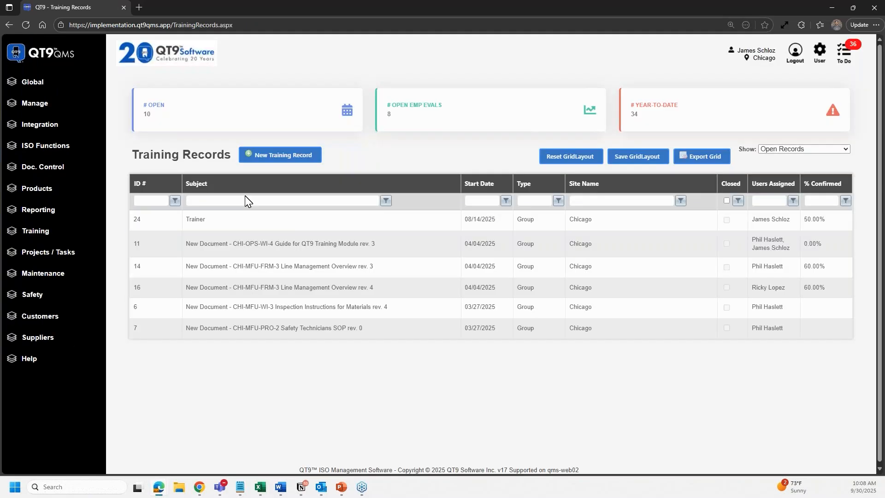
- Open training record 11 and review its Employees and Documents tabs
left_click(252, 249)
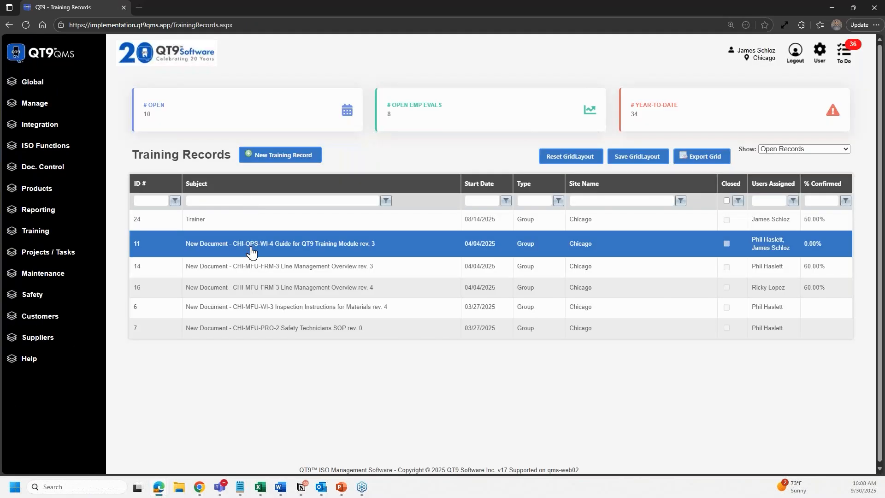
double_click(320, 252)
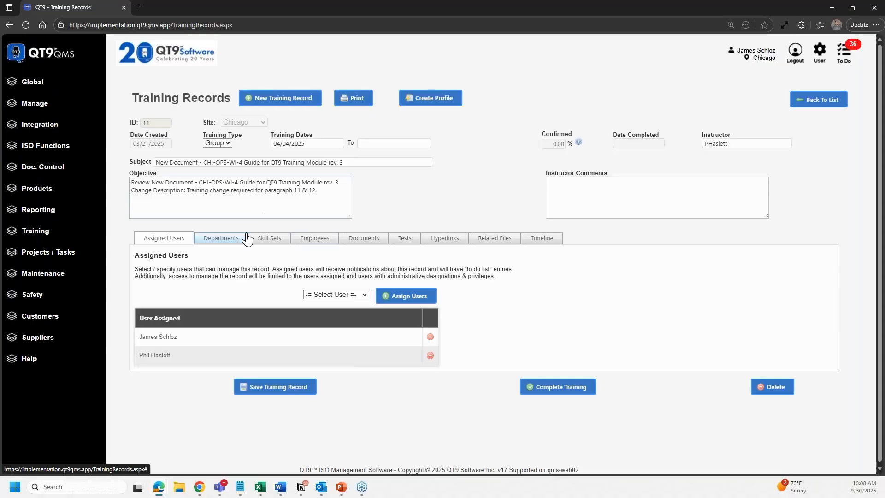
left_click(299, 239)
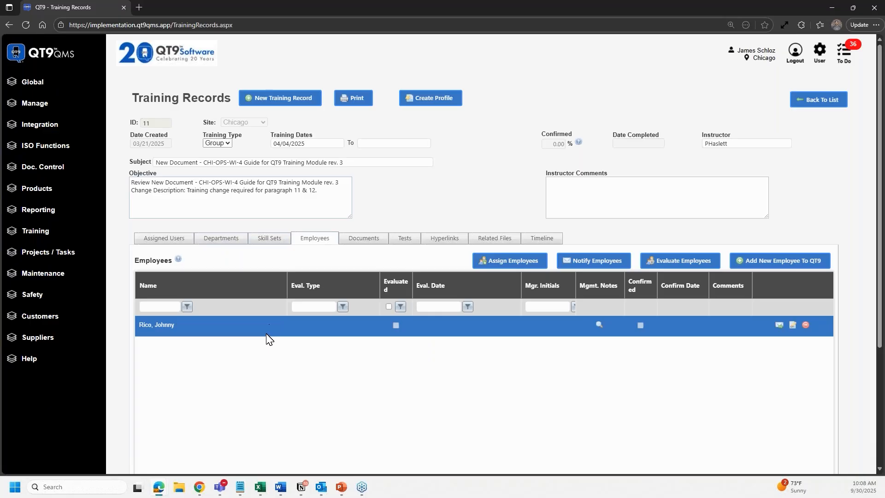
left_click(358, 240)
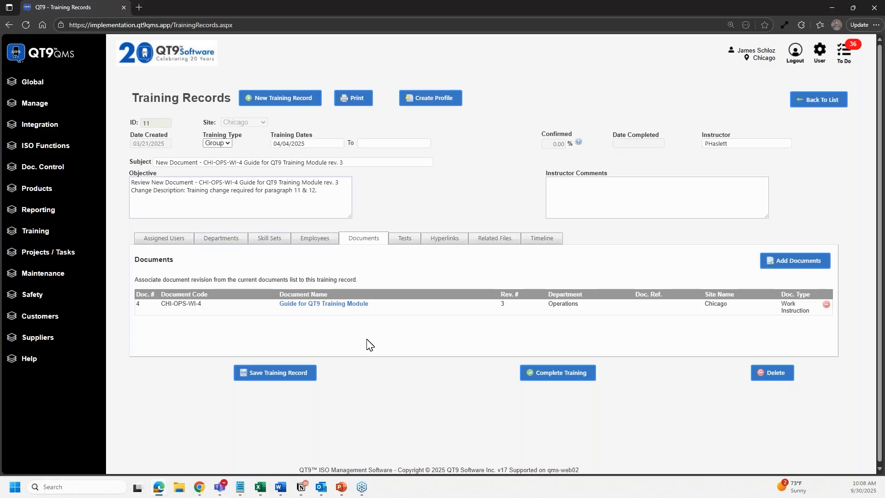
- From the home page, open Manage > Maintain > Audit > Processes in a new browser tab
left_click(46, 64)
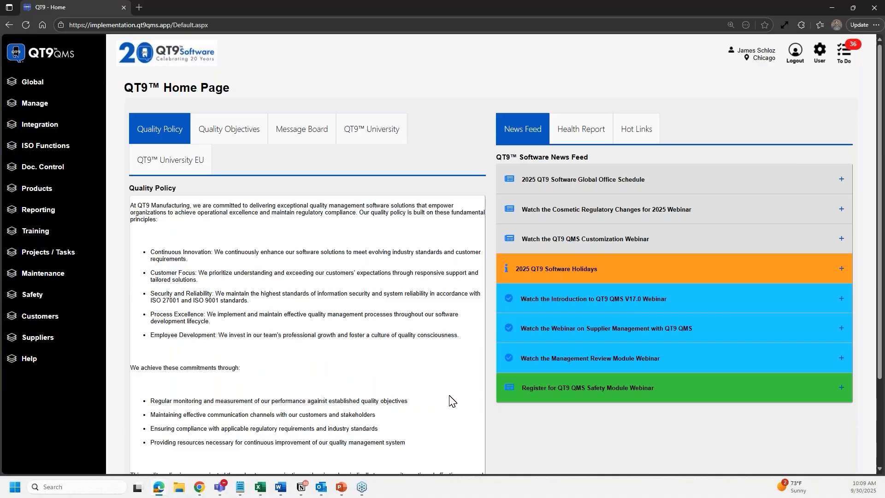
left_click(67, 155)
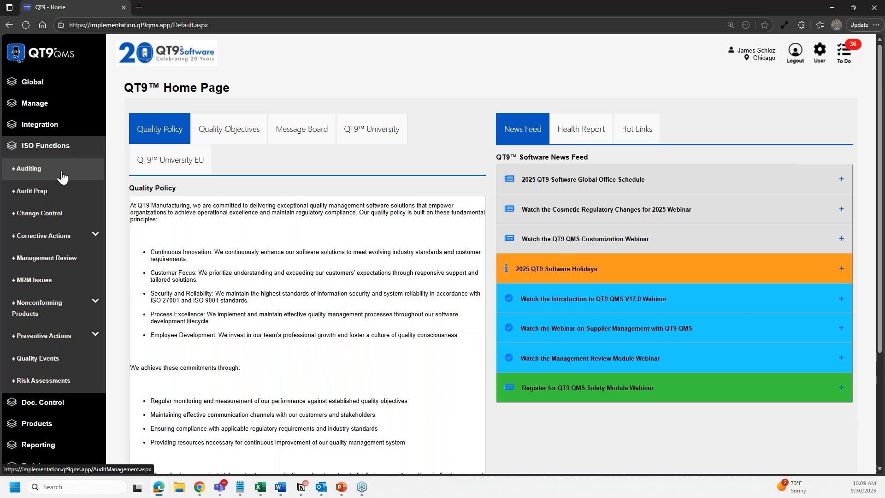
left_click(74, 147)
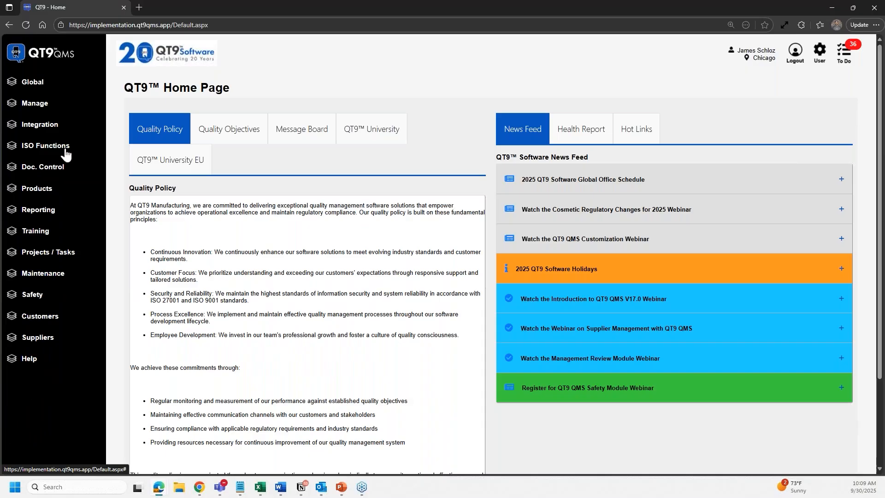
left_click(53, 111)
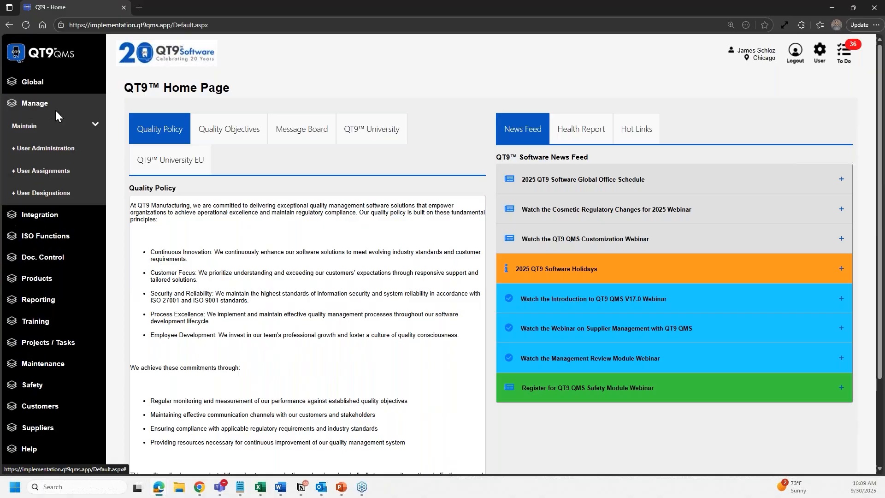
left_click(95, 124)
left_click(96, 149)
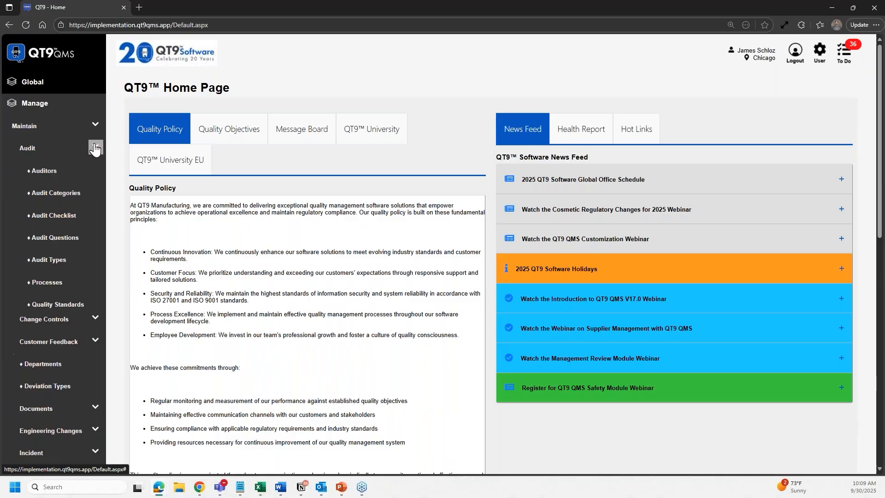
right_click(60, 283)
left_click(85, 291)
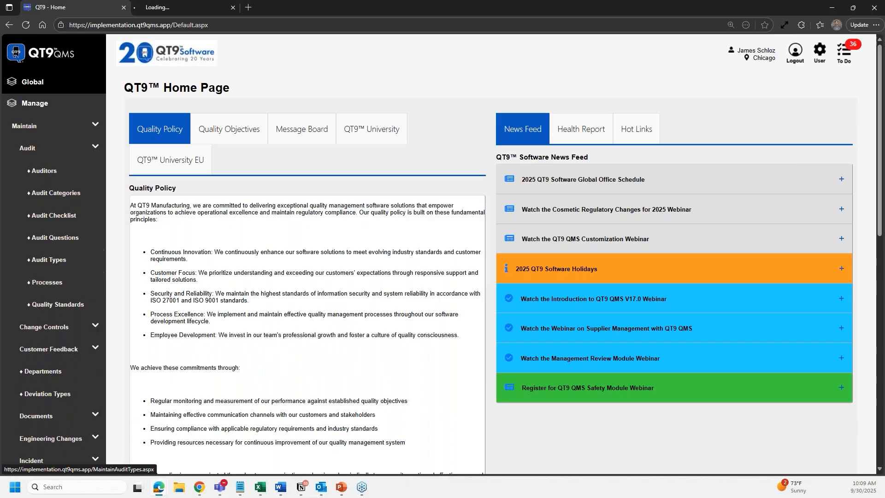
left_click(180, 7)
- View the Safety process's linked documents, then go back to the home page
left_click(206, 299)
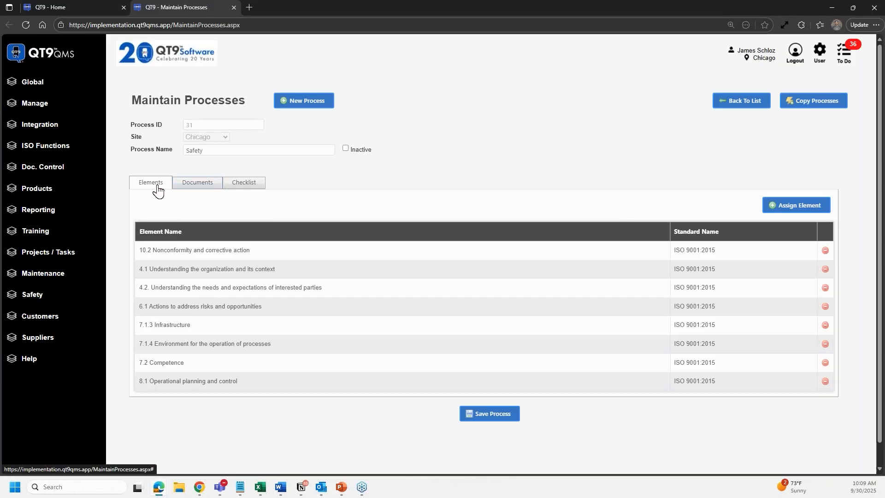
left_click(201, 186)
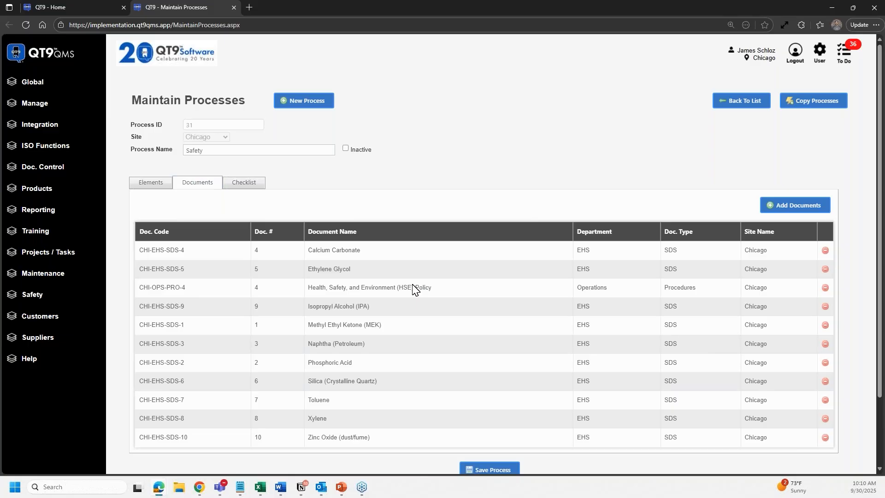
left_click(51, 63)
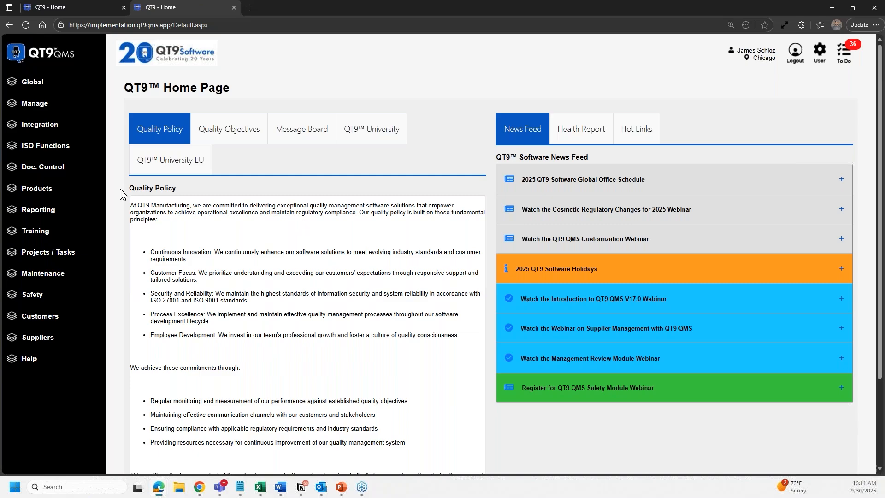
- Open Quality Events from the ISO Functions menu
left_click(73, 152)
left_click(64, 364)
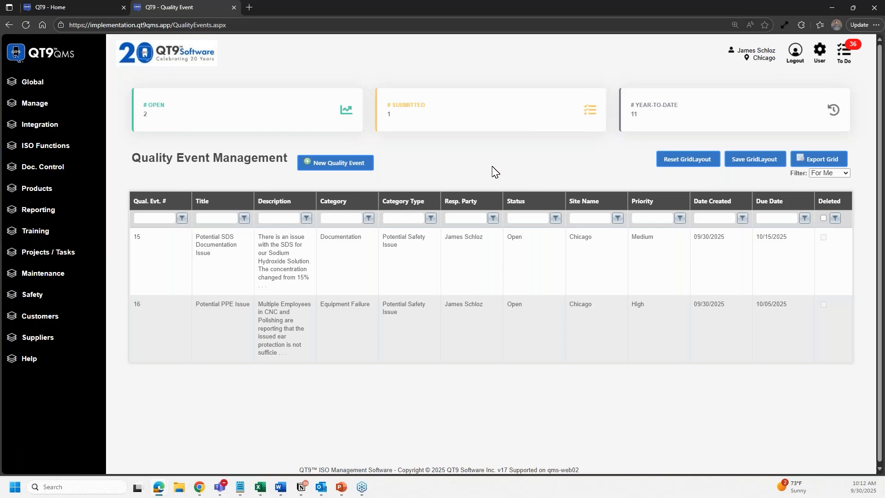
- Start a new quality event from the Quality Event Management list
left_click(48, 295)
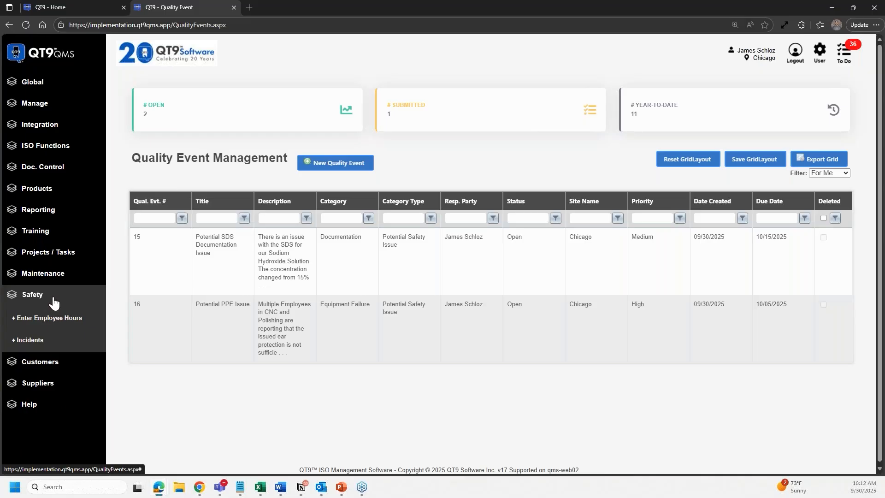
left_click(54, 300)
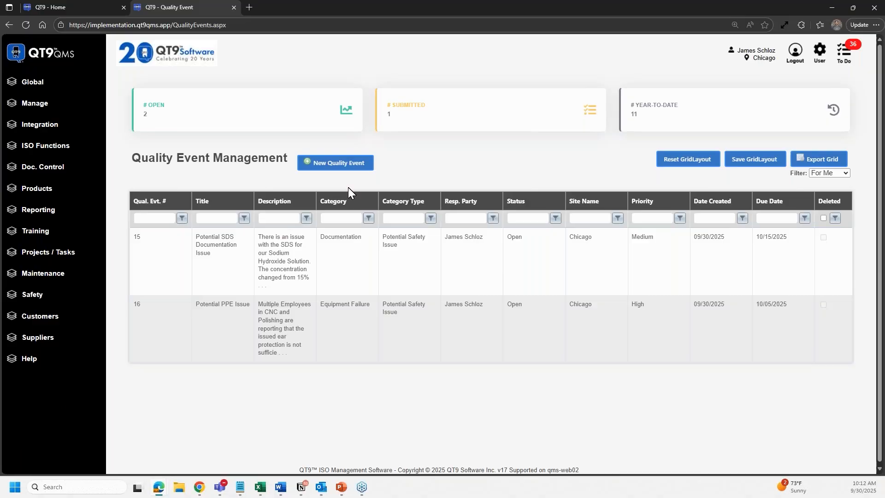
left_click(353, 169)
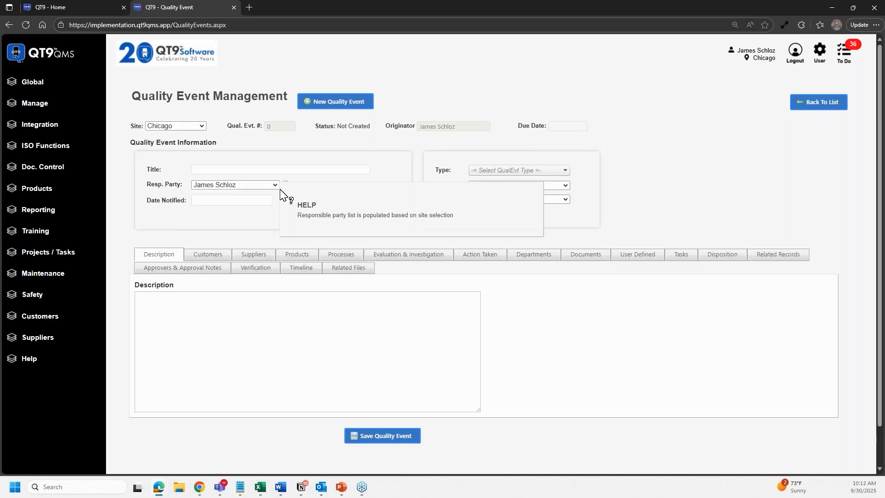
- Set the event type to Potential Safety Issue, category Process Failure, priority High
left_click(501, 171)
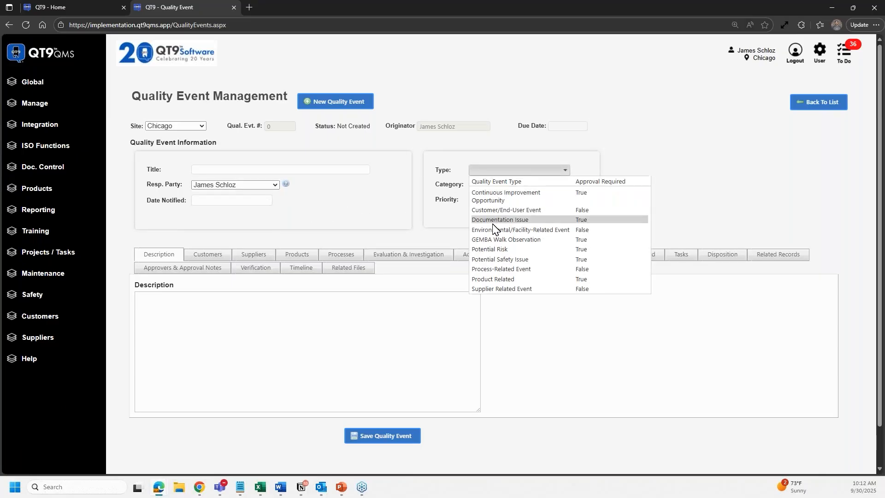
left_click(486, 259)
left_click(522, 185)
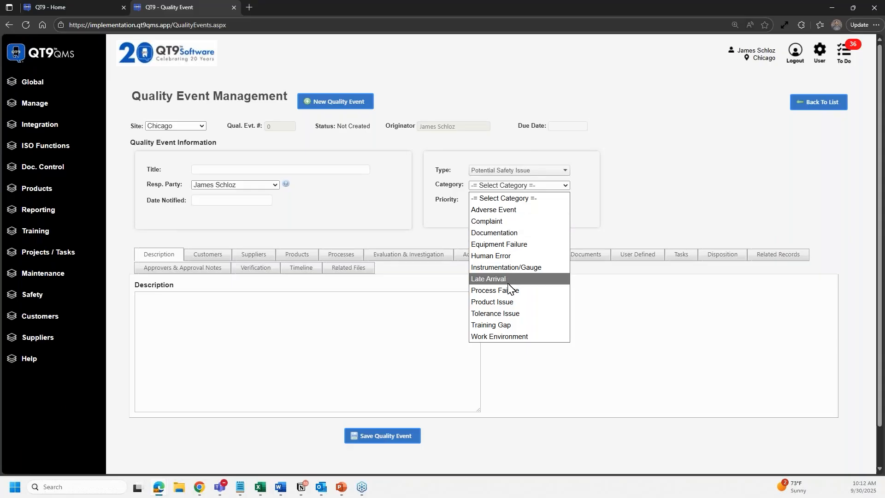
left_click(509, 290)
left_click(513, 198)
left_click(509, 225)
- Keep the current responsible party and return to the quality events list
left_click(341, 333)
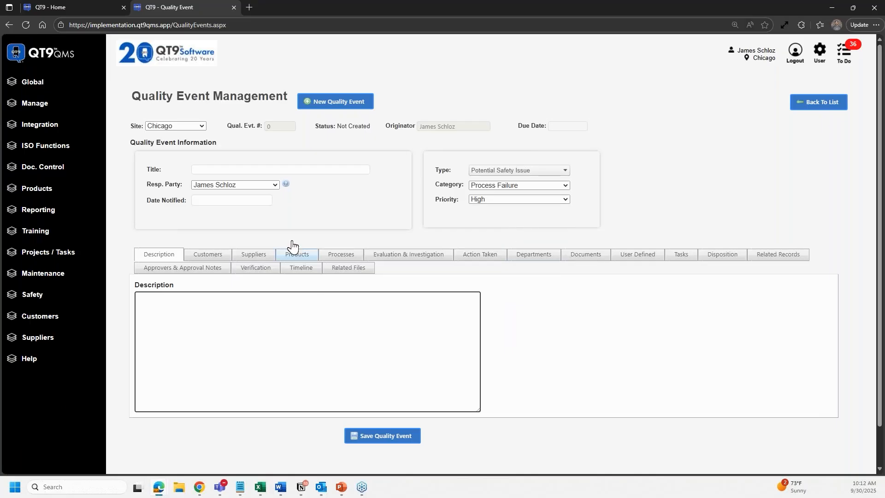
left_click(259, 186)
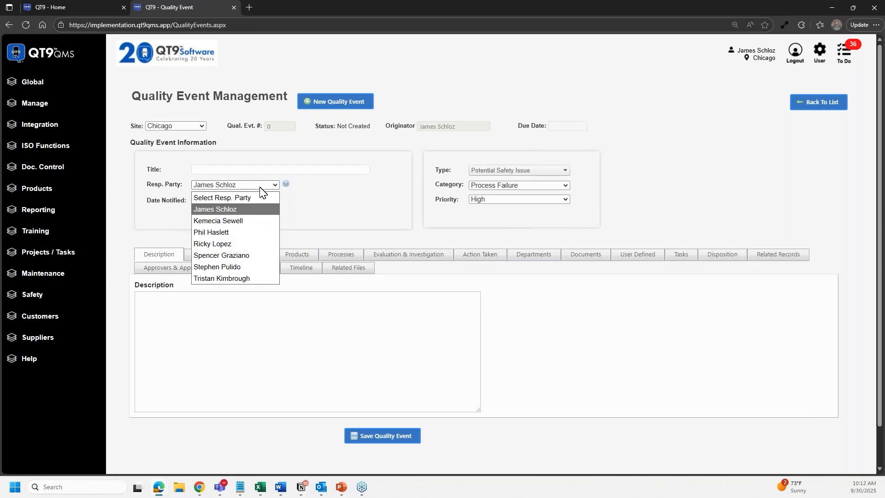
left_click(301, 196)
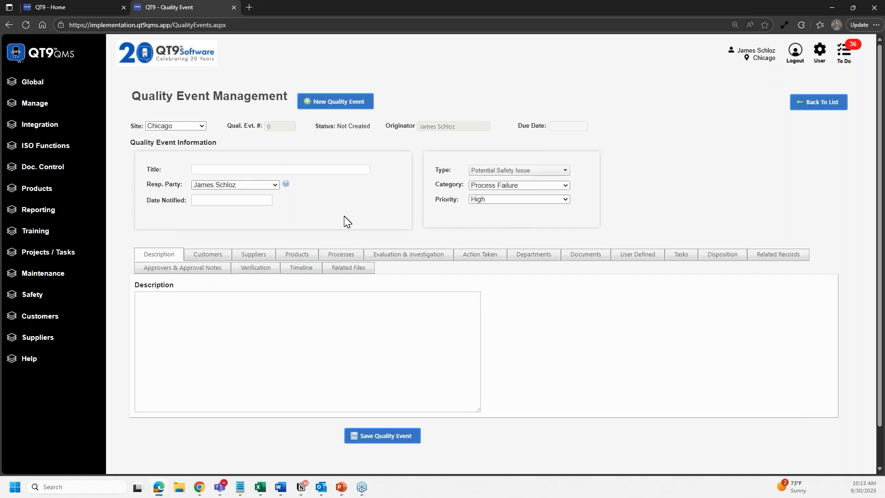
left_click(821, 112)
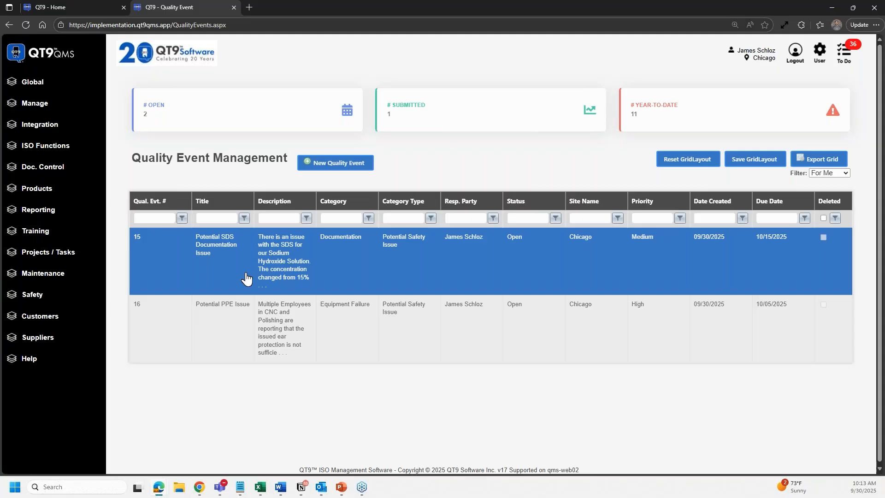
- Open quality event 15, Potential SDS Documentation Issue
left_click(246, 277)
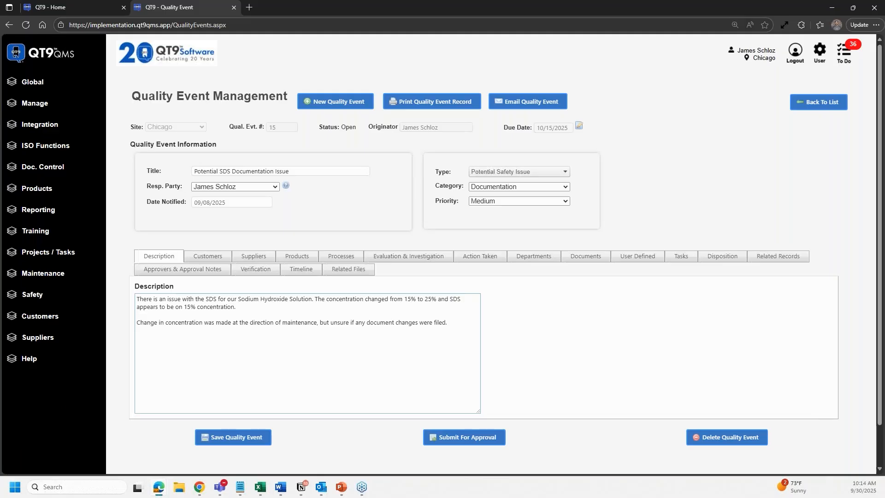
- Review event 15's Evaluation & Investigation entries, then show its Processes section
left_click(423, 264)
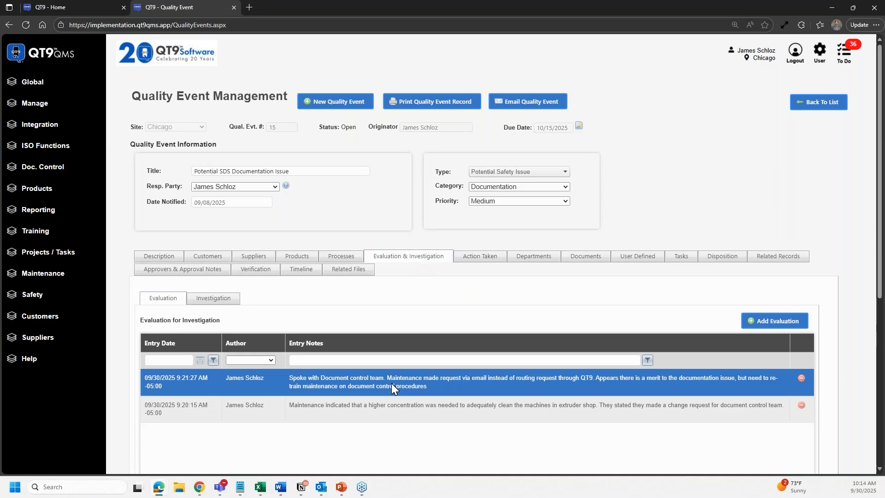
scroll(391, 383, "down", 2)
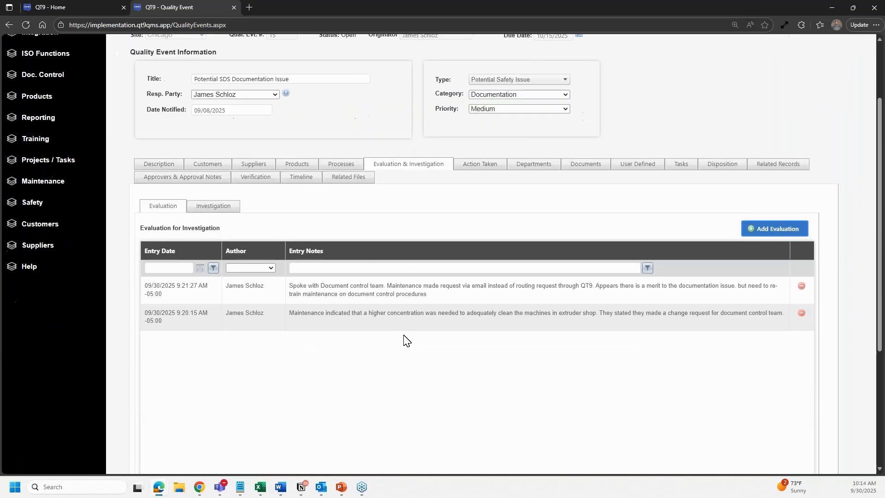
scroll(404, 340, "up", 1)
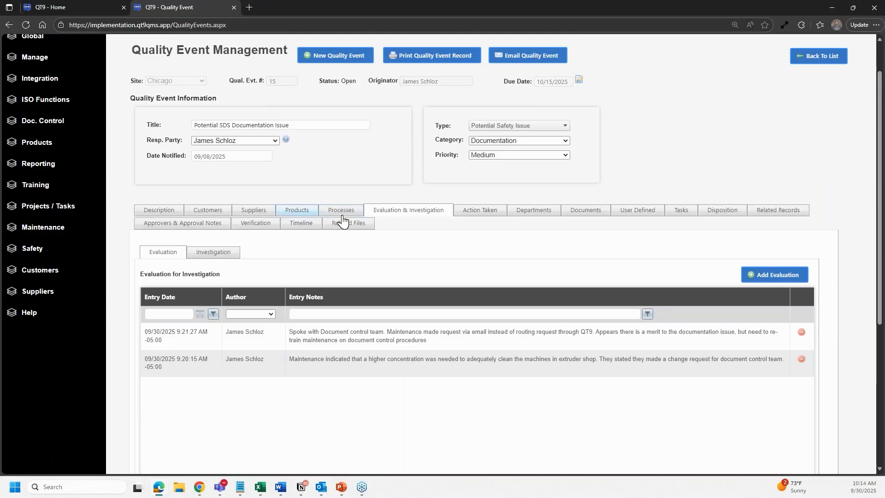
left_click(342, 213)
- Assign the Safety process from the Processes list and dismiss the 'Process Safety assigned' message
left_click(251, 282)
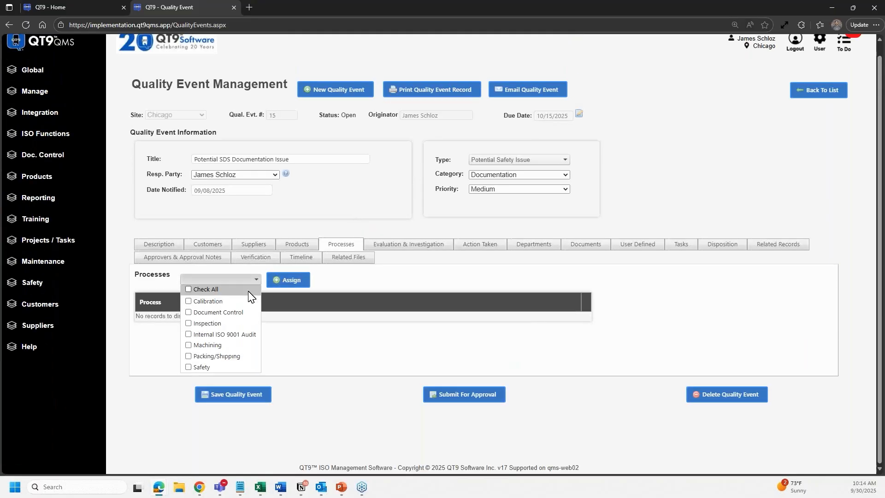
left_click(212, 367)
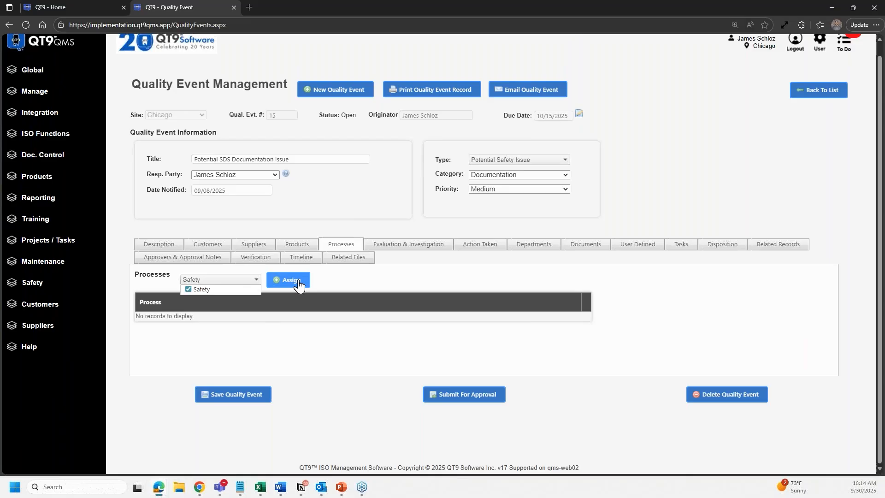
left_click(299, 284)
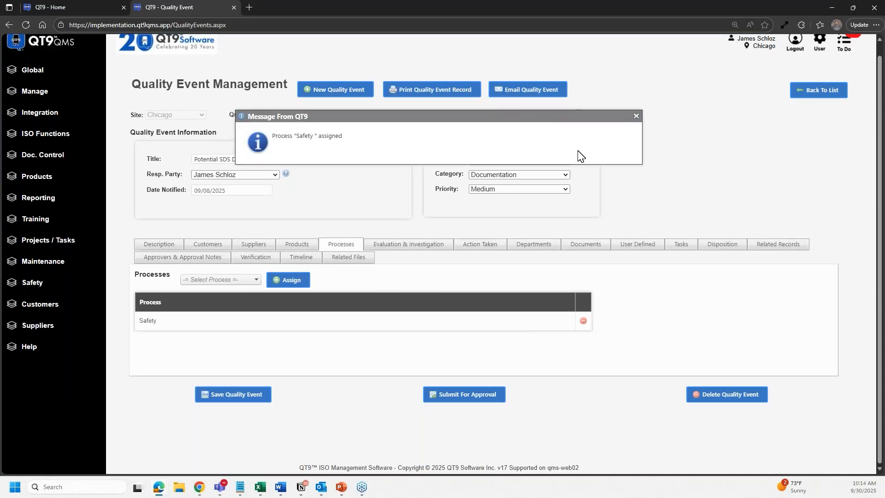
left_click(636, 116)
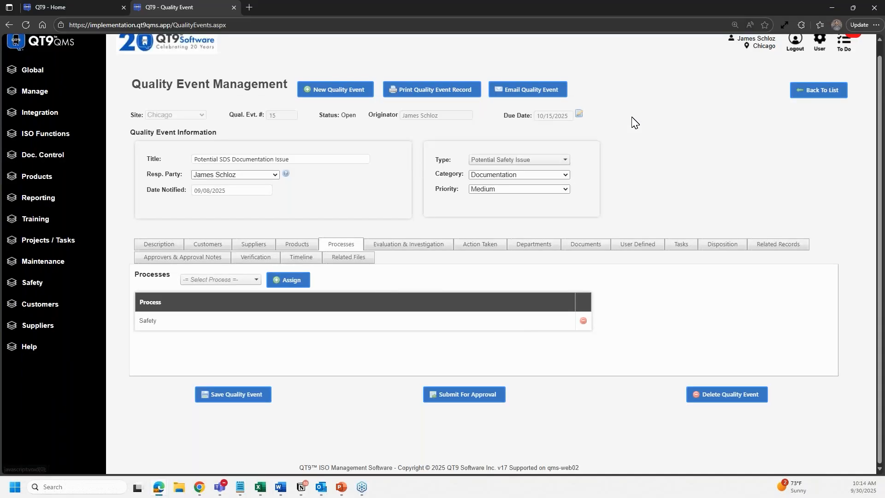
- Read the first evaluation entry and its investigation results under Evaluation & Investigation
left_click(399, 249)
scroll(378, 319, "down", 2)
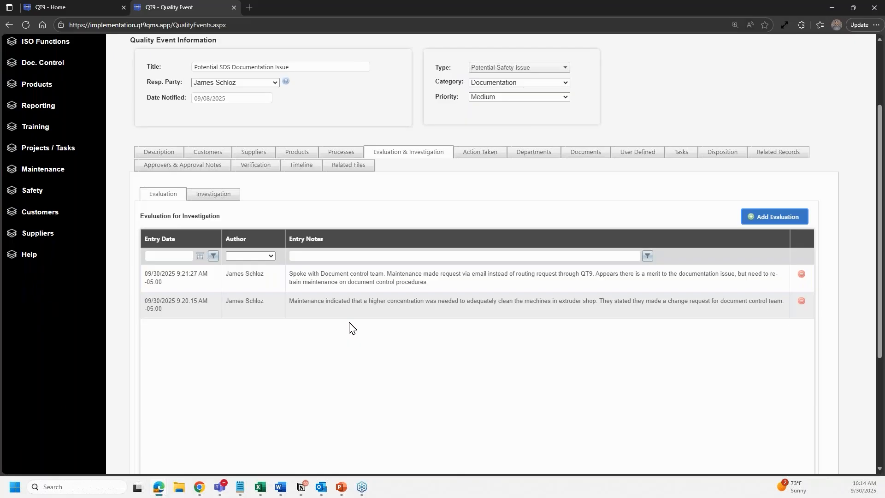
left_click(384, 275)
left_click(222, 195)
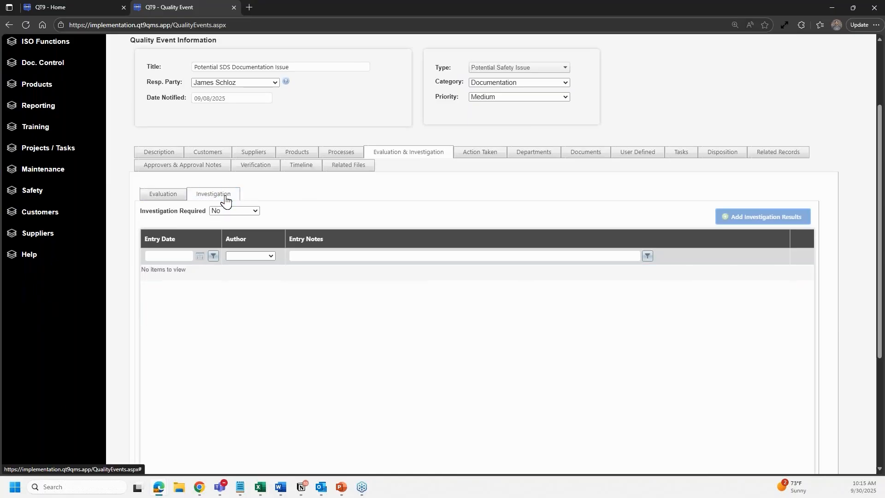
left_click(164, 197)
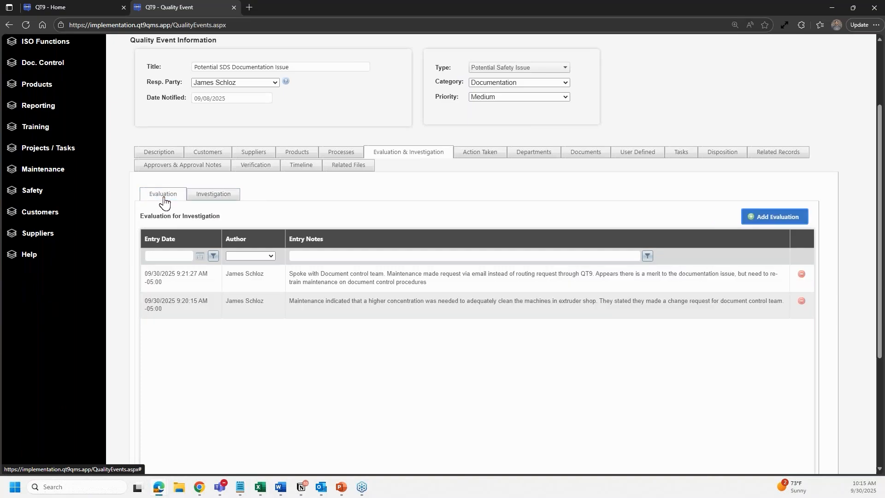
scroll(298, 219, "up", 1)
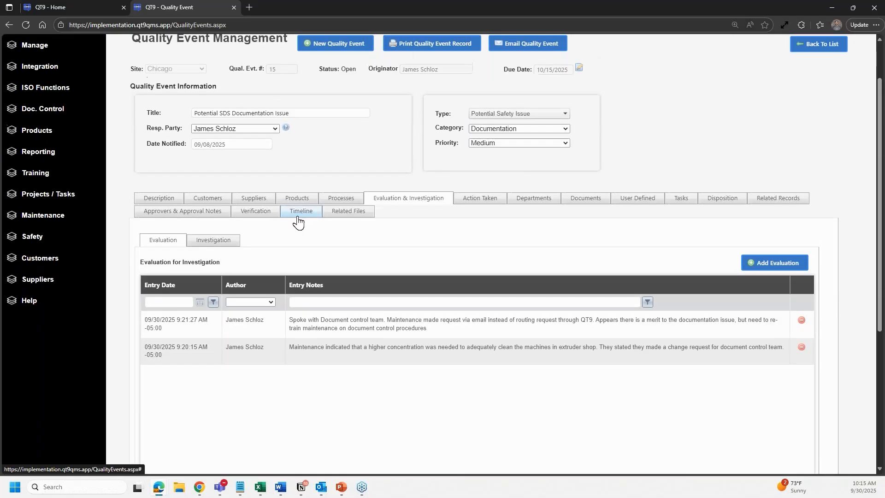
left_click(779, 202)
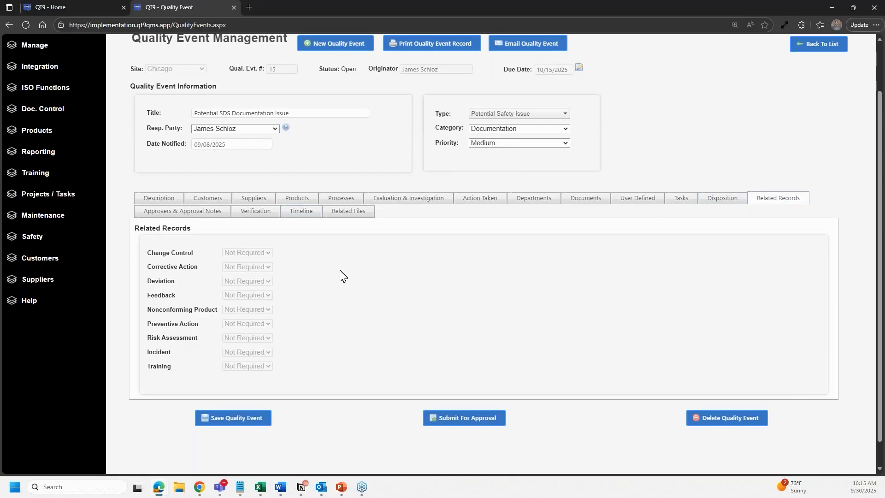
- Scroll through the Related Records list, with Change Control, Corrective Action and others Not Required
scroll(350, 273, "up", 1)
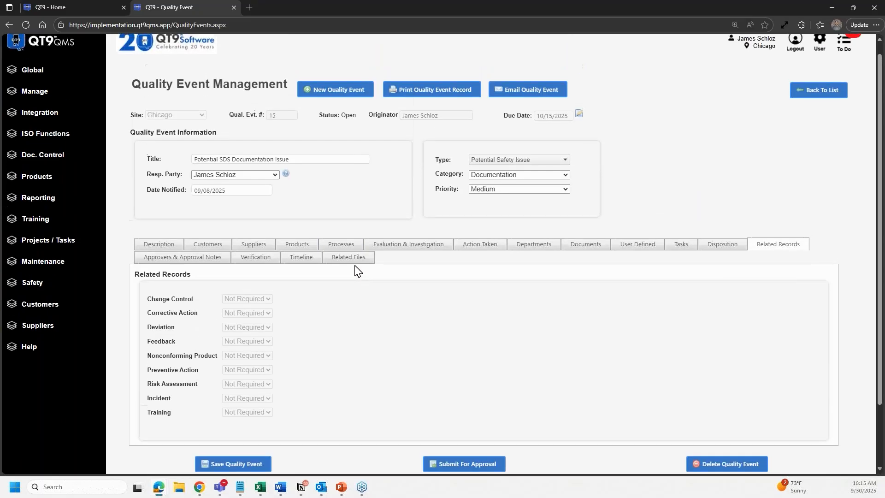
scroll(357, 269, "down", 1)
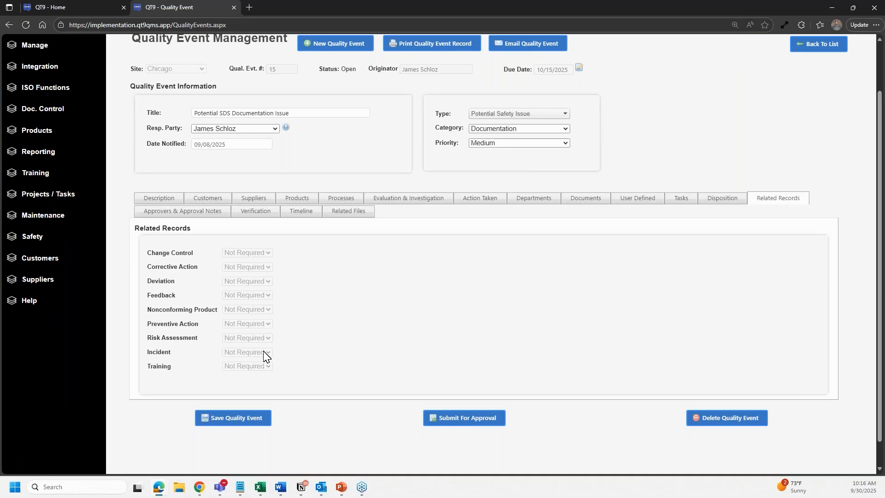
left_click(582, 201)
- Select the Sodium Hydroxide Solution document, tick AR SOP under Add Documents, then cancel unassigned
left_click(553, 338)
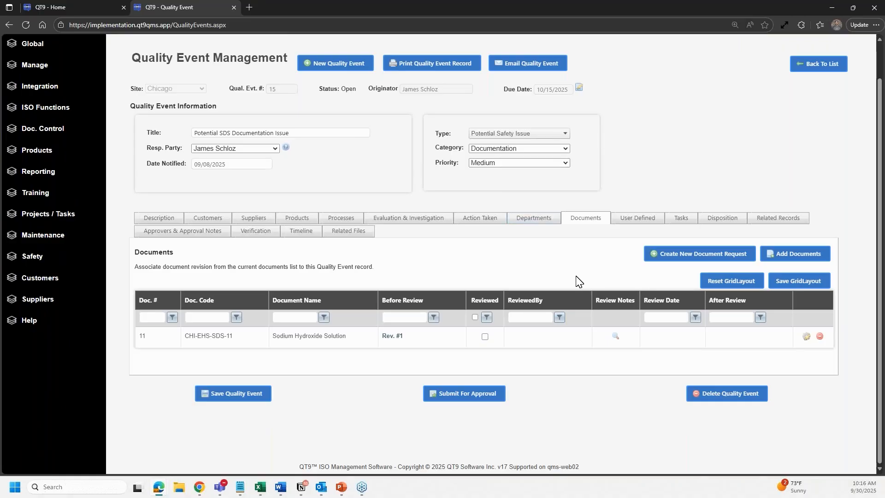
left_click(819, 255)
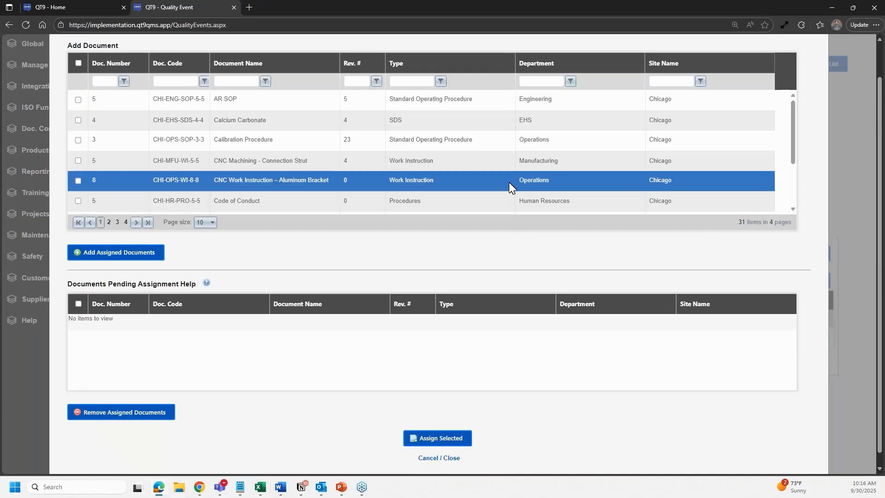
left_click(77, 99)
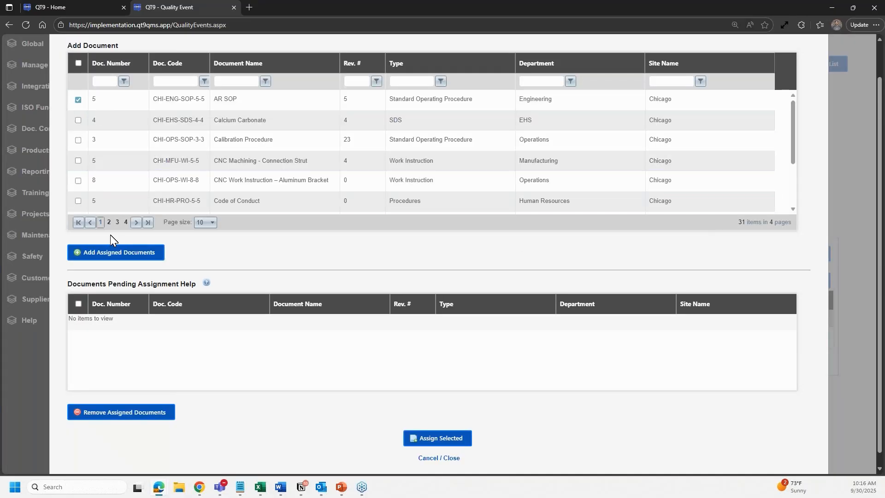
left_click(451, 458)
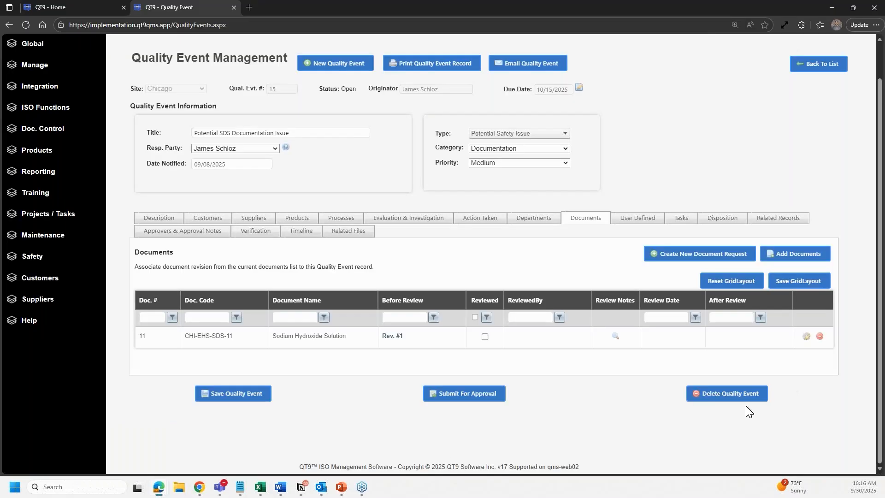
- Request a new revision of Sodium Hydroxide Solution, noting 'need to update SDS to account for 25% concentratio'
left_click(805, 336)
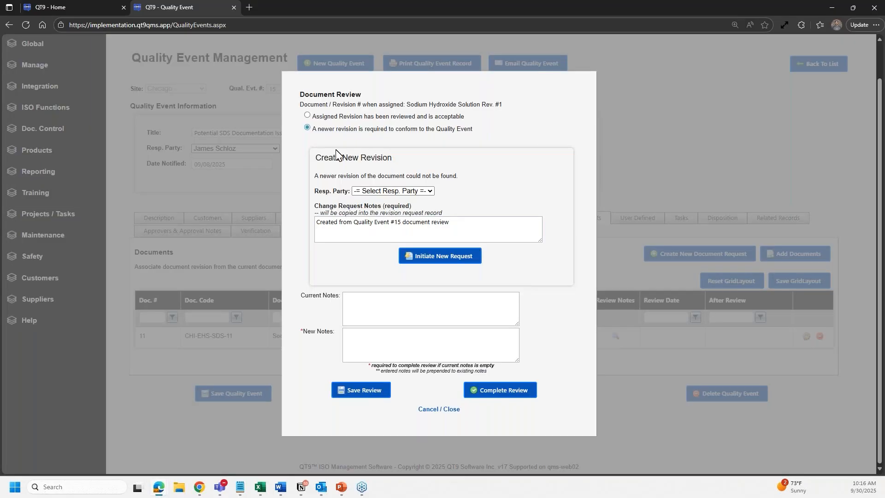
left_click(308, 116)
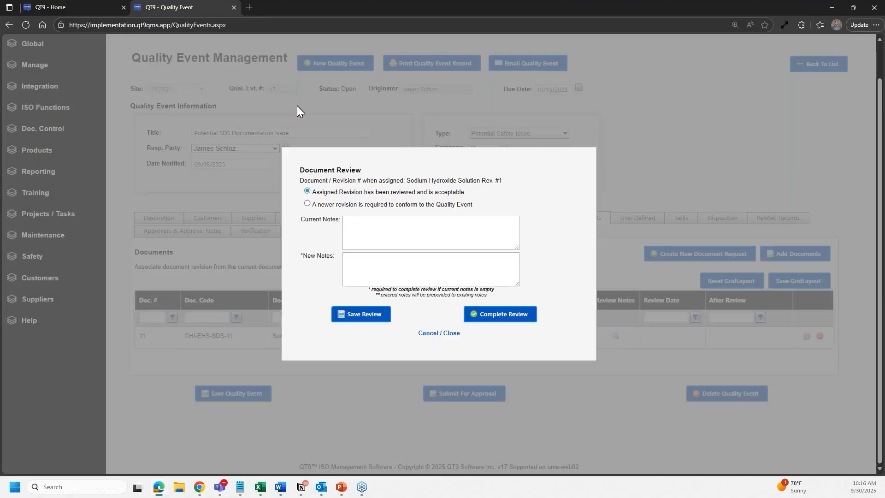
left_click(308, 204)
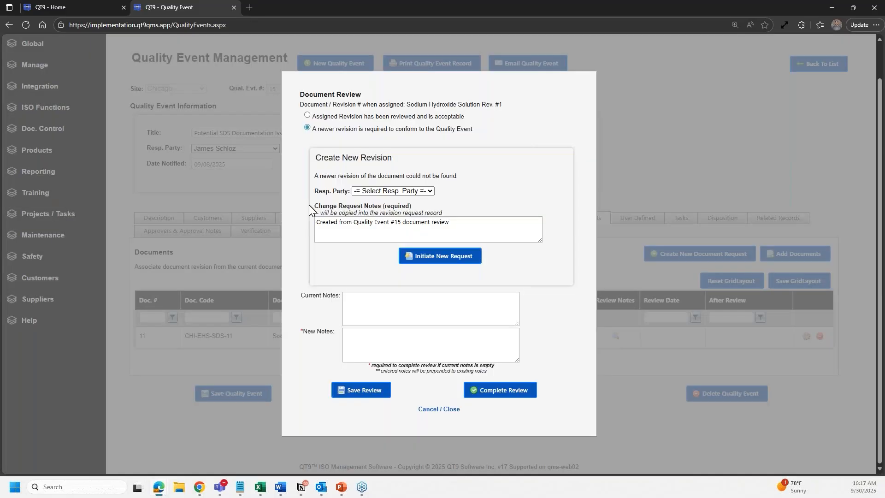
left_click(373, 192)
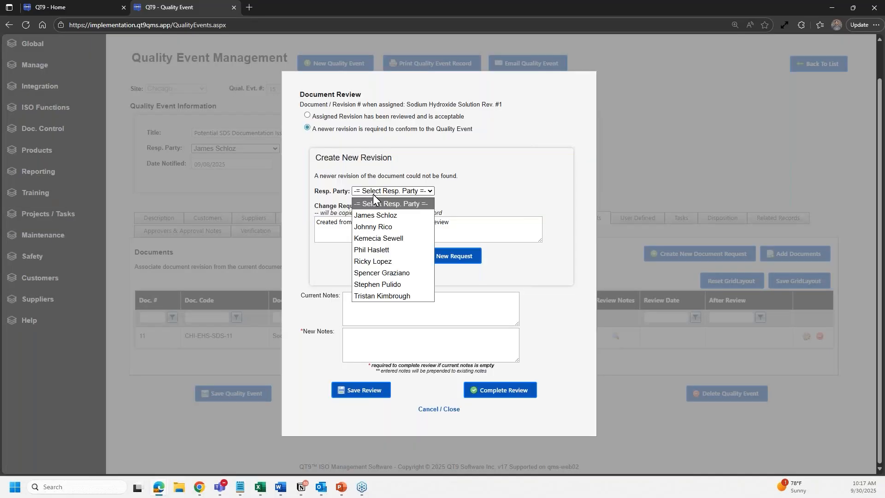
left_click(376, 215)
left_click(461, 226)
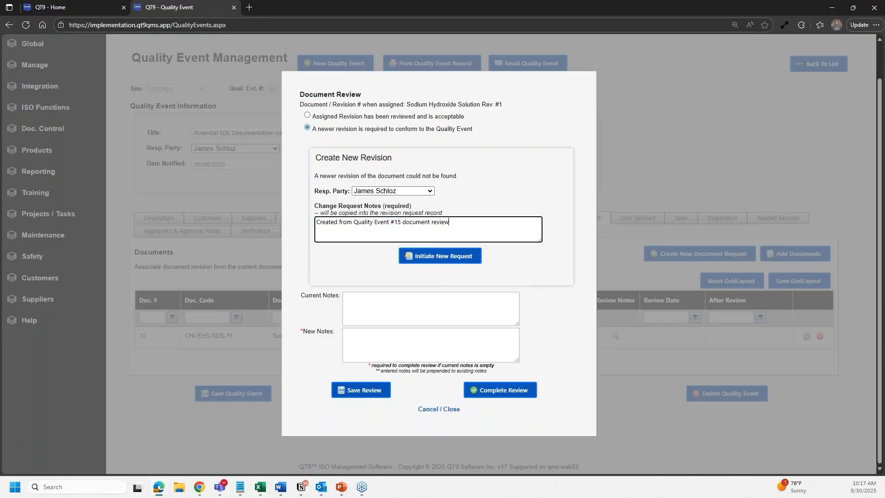
key("Return")
type("need to update SDS to account for 25% ")
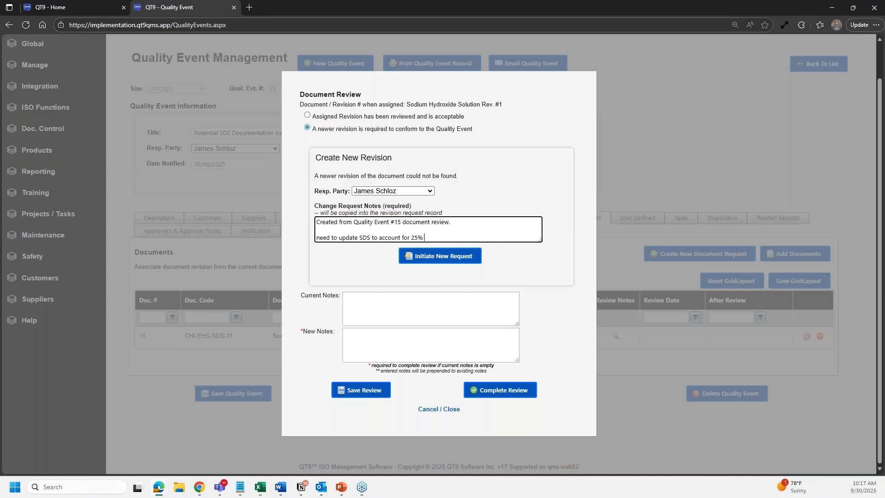
type("concentration")
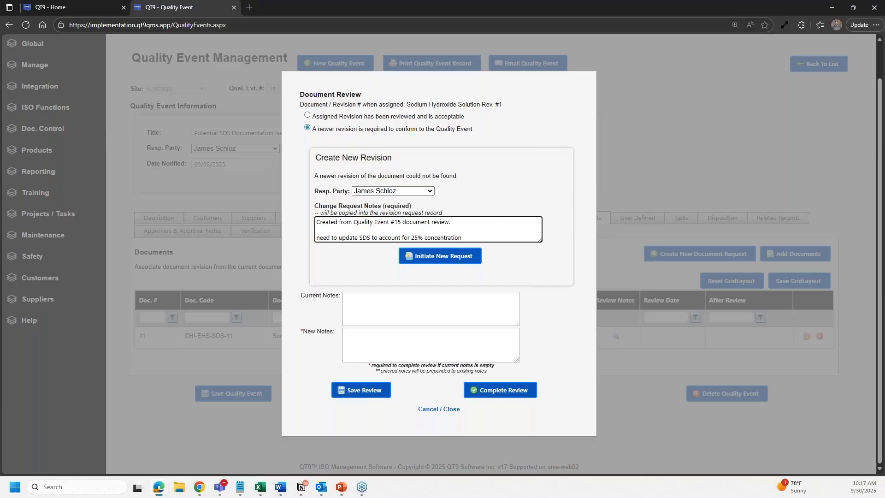
left_click(460, 261)
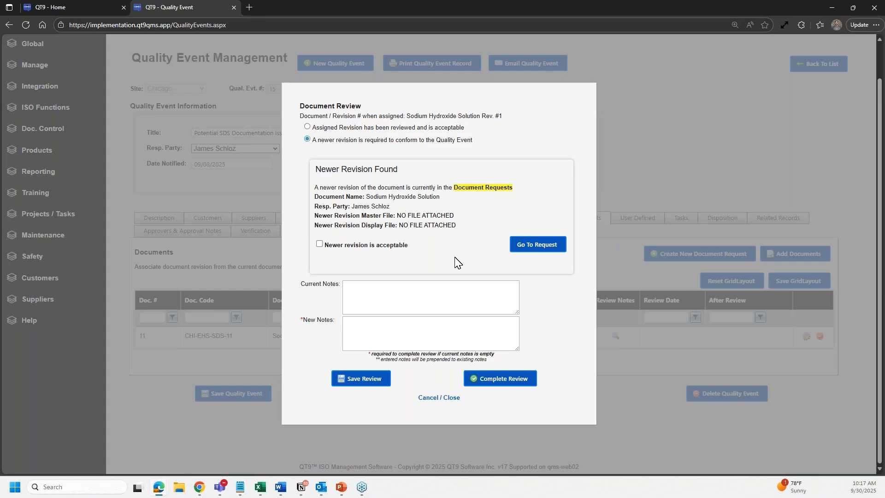
- Mark the newer revision acceptable with notes 'Changes made.' and confirm completing the review
left_click(320, 244)
left_click(356, 333)
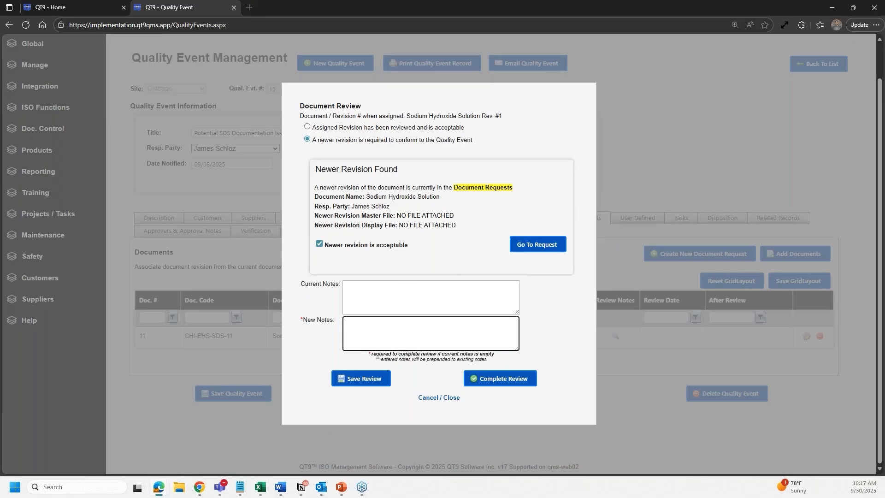
type("Changes made.")
left_click(514, 379)
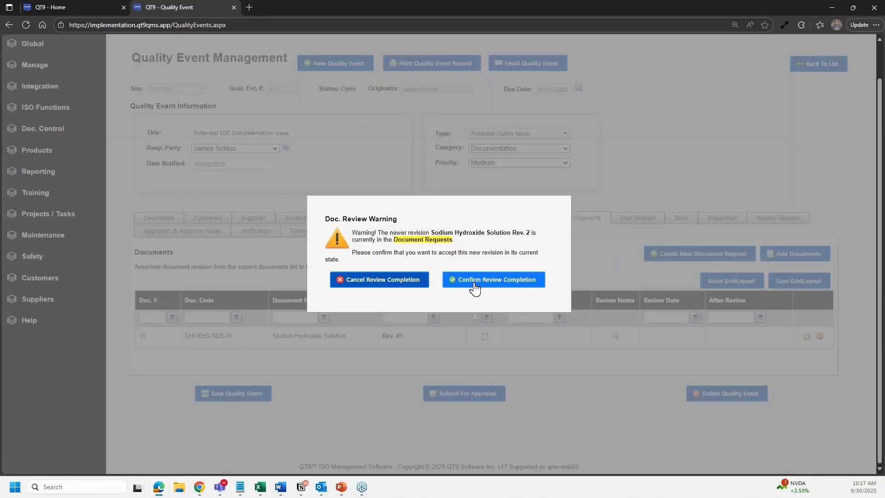
left_click(475, 289)
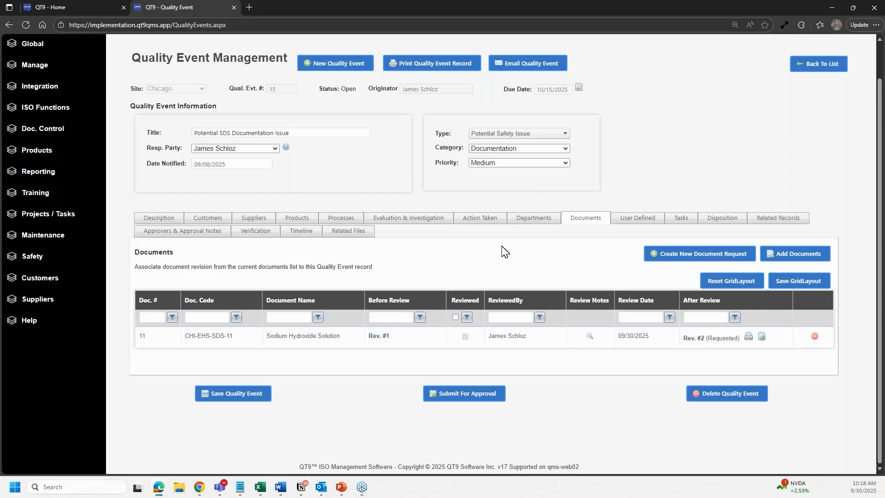
scroll(502, 249, "up", 1)
- Return to the quality events list and set its filter to show All events
left_click(753, 256)
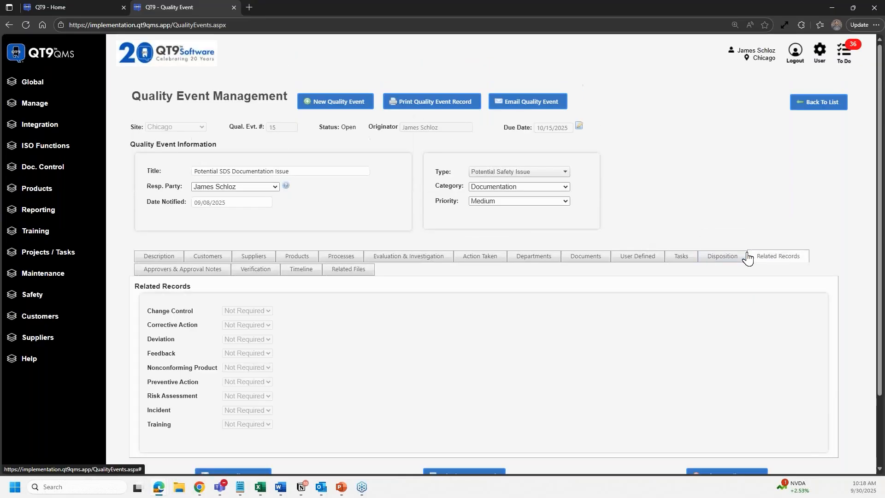
left_click(815, 106)
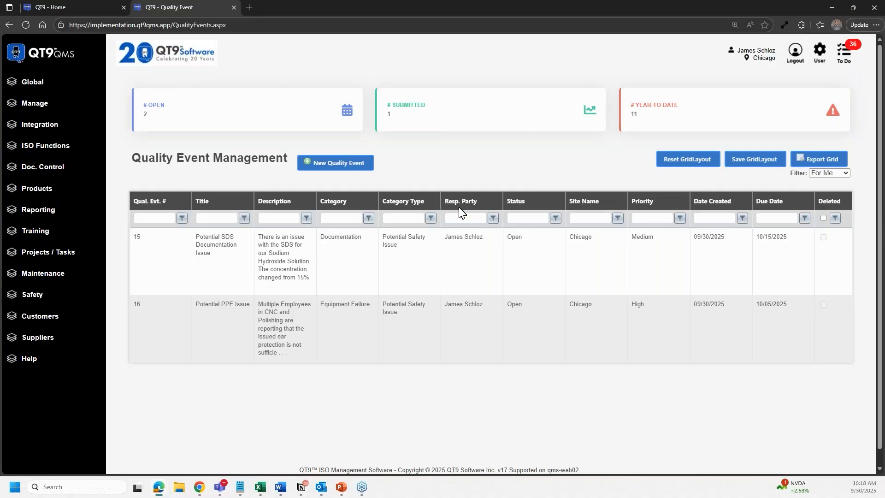
left_click(418, 290)
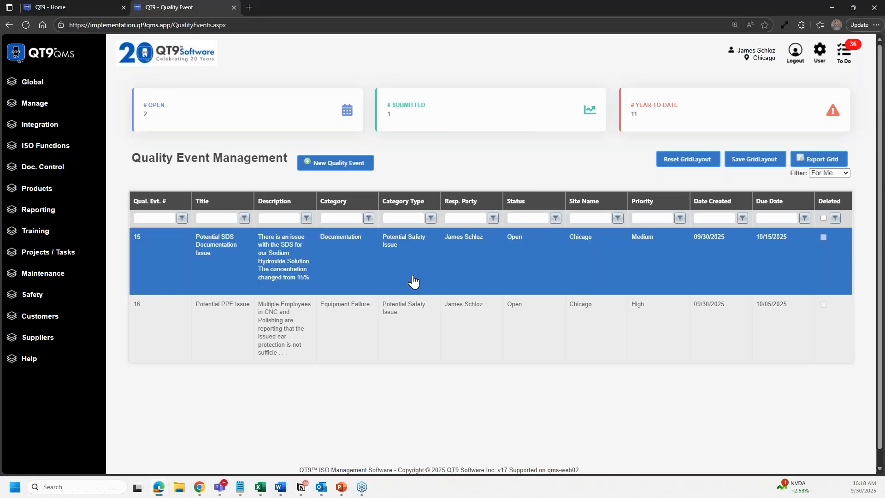
left_click(830, 173)
left_click(840, 200)
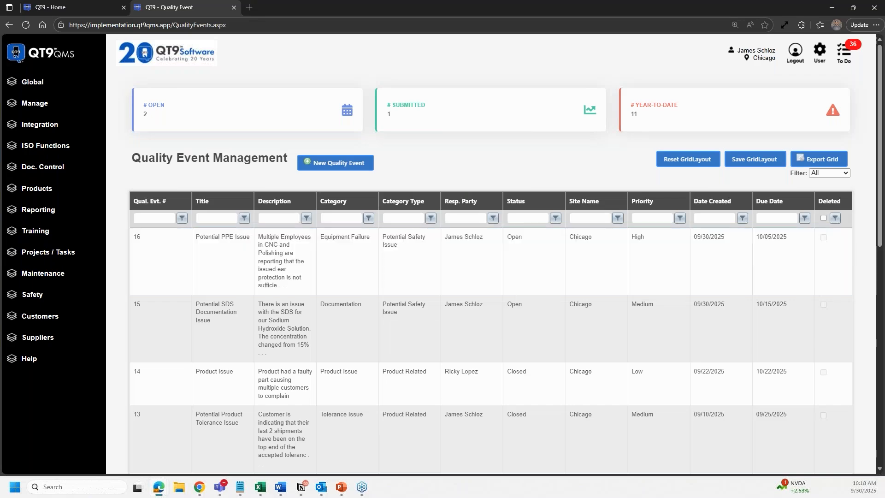
- Filter the list to Category Type 'Safety', then go back to the Home Page
left_click(341, 218)
key("Tab")
type("Safety")
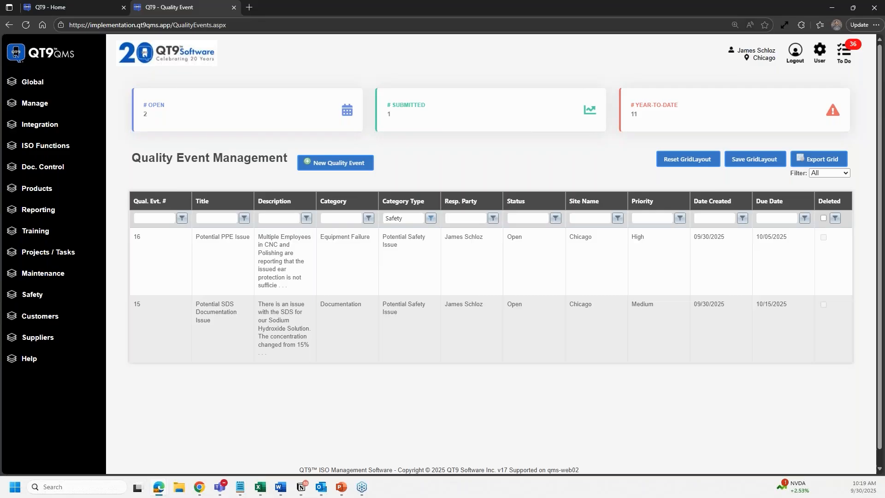
left_click(270, 329)
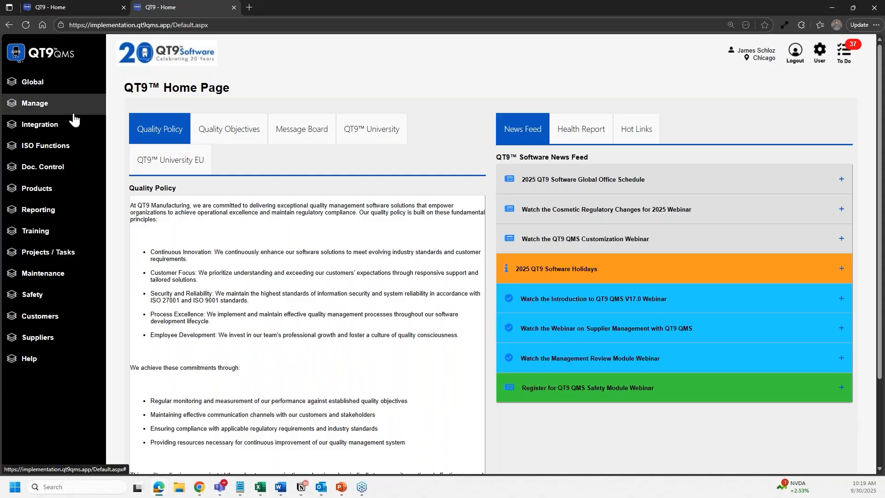
- Open the Auditing list from ISO Functions, then Maintain > Processes in a new browser tab
left_click(59, 145)
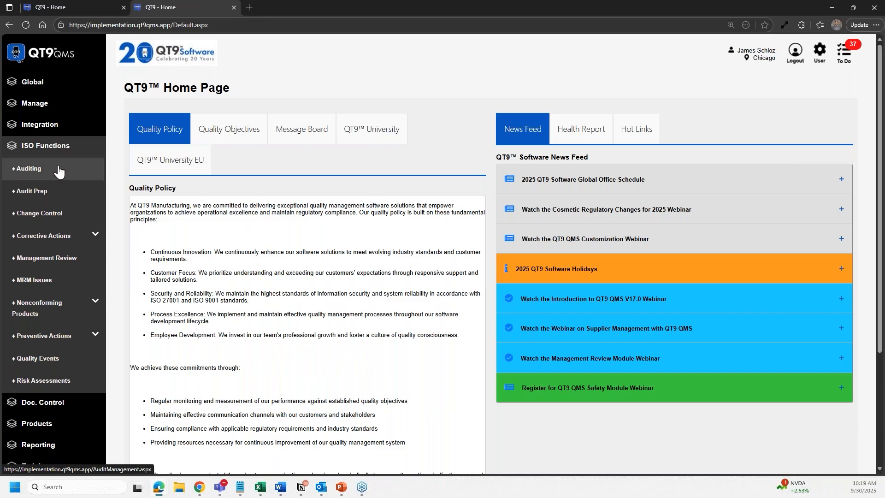
left_click(59, 172)
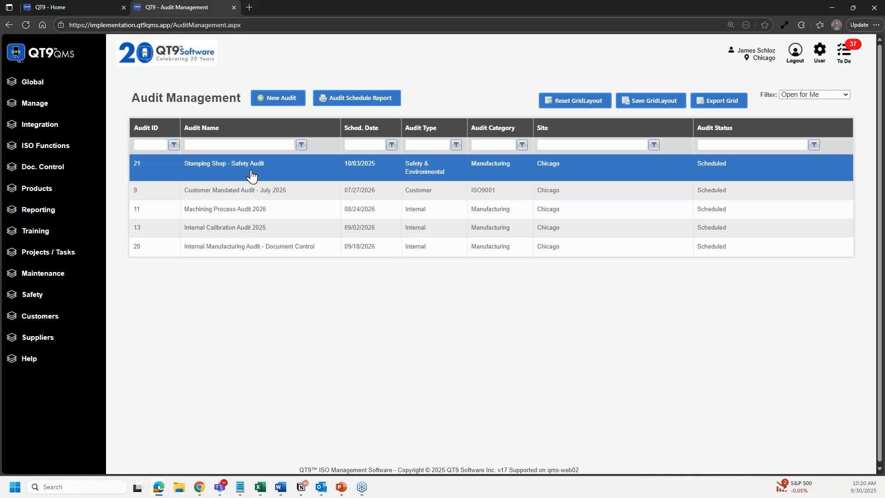
left_click(51, 8)
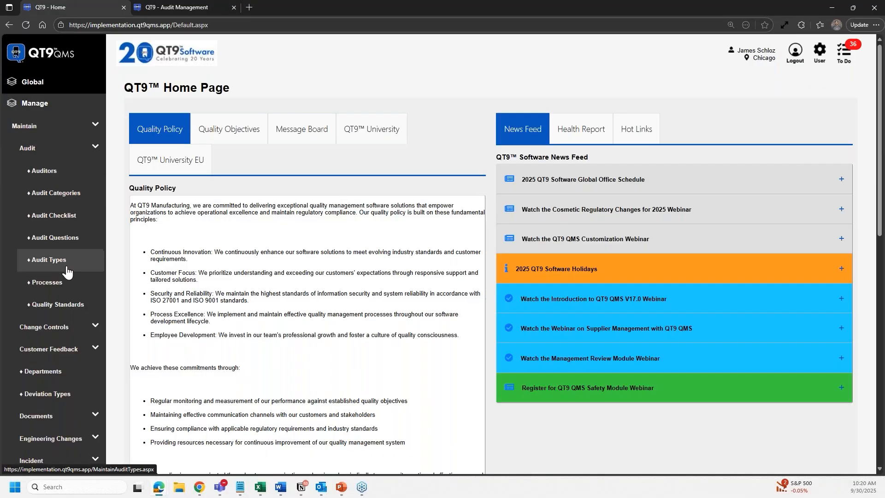
right_click(62, 294)
left_click(88, 298)
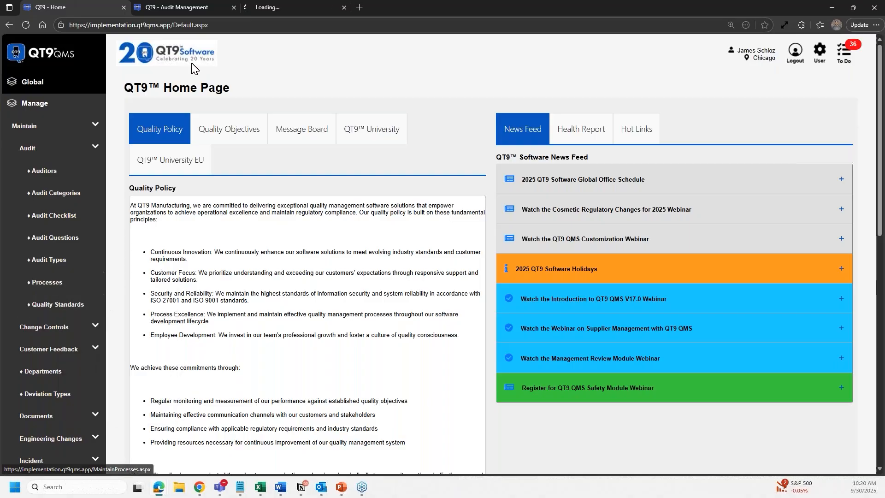
left_click(260, 7)
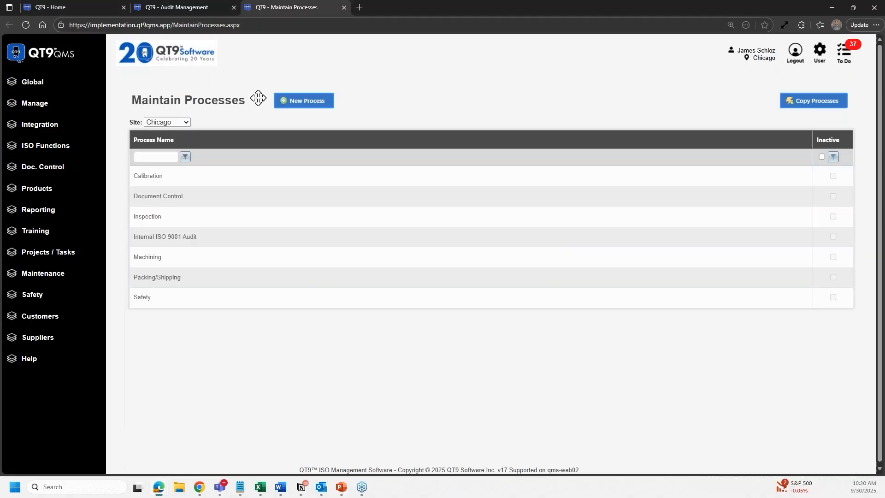
- Open the Safety process (ID 31) and start assigning another ISO 9001:2015 element
left_click(167, 300)
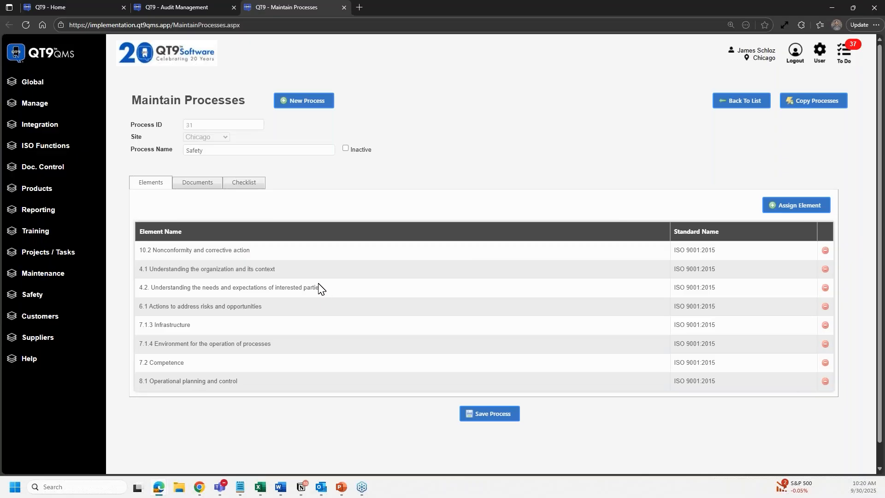
left_click(800, 209)
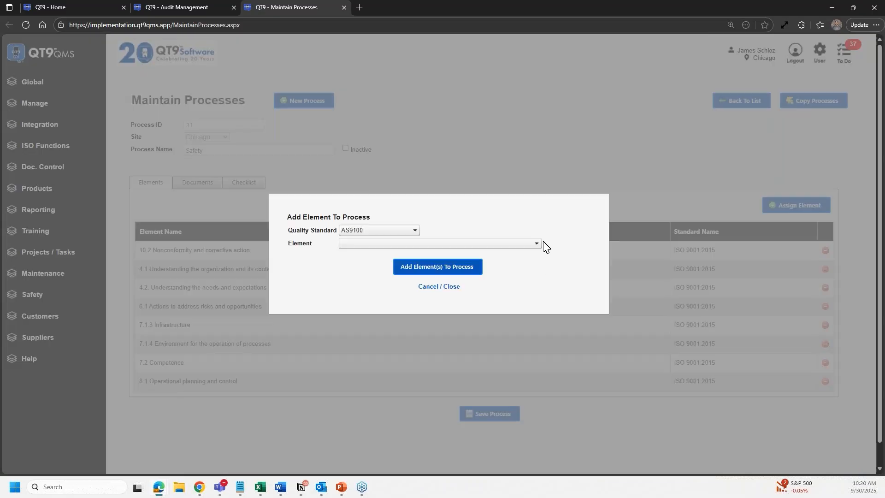
left_click(396, 230)
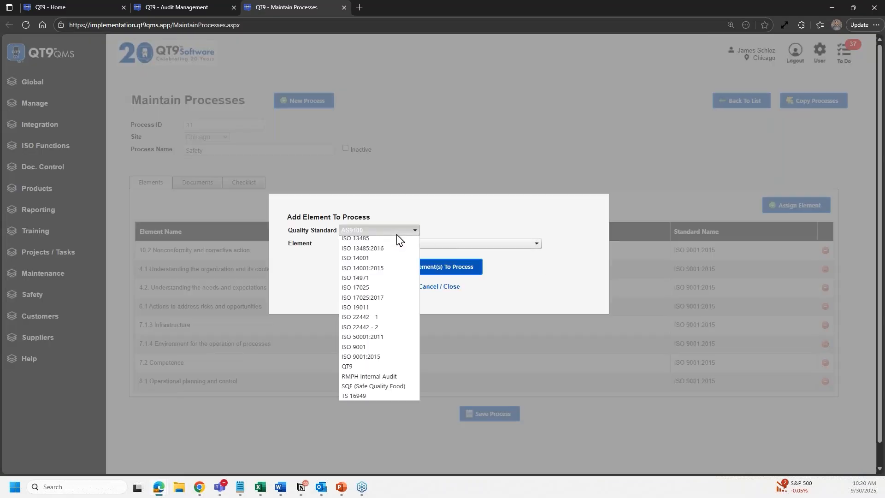
scroll(397, 245, "down", 1)
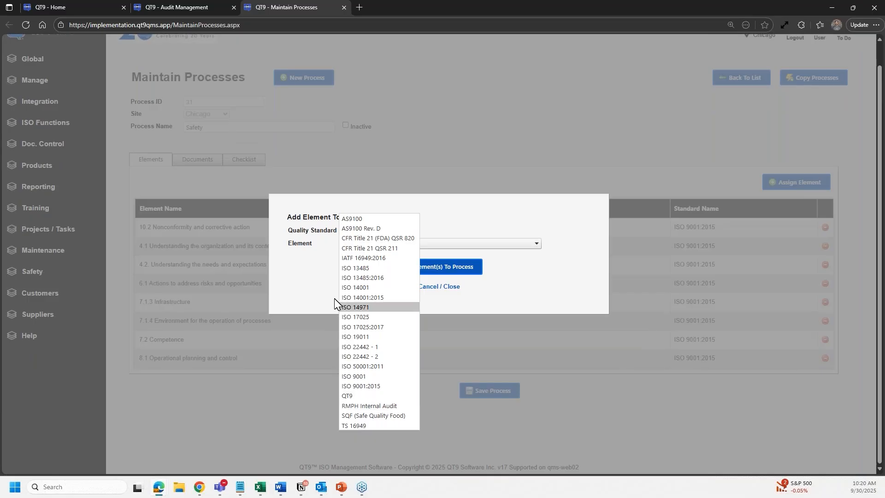
left_click(303, 266)
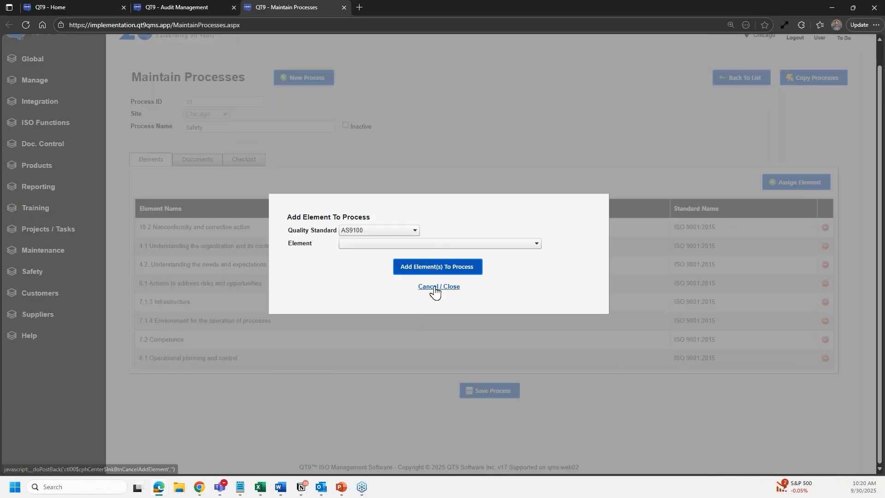
left_click(433, 287)
- View the Safety process's Documents and Checklist tabs, then switch to the QT9 - Home tab
left_click(207, 169)
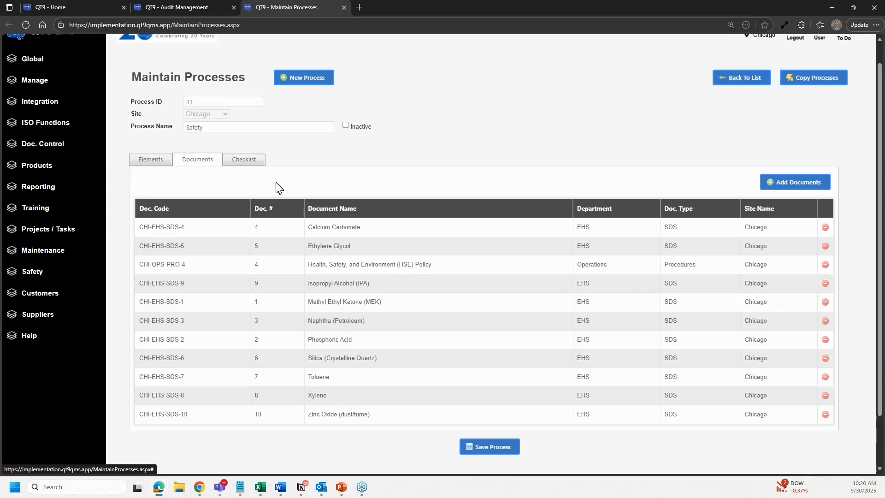
left_click(247, 161)
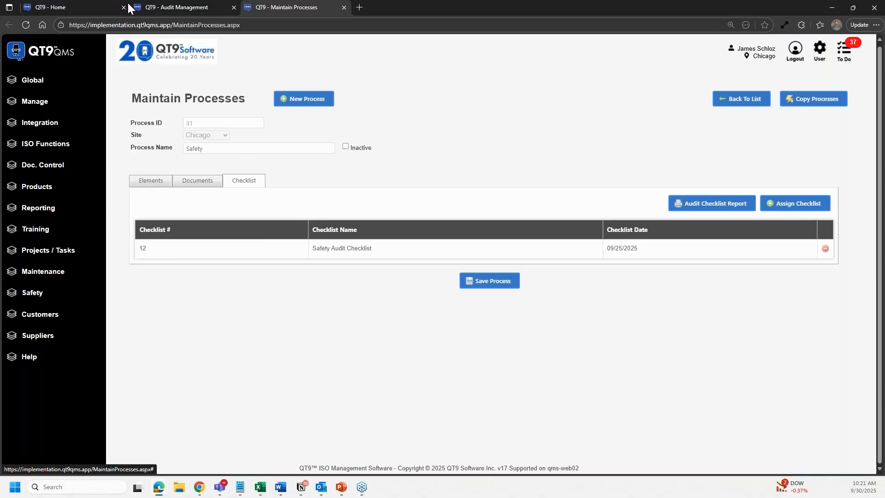
left_click(51, 7)
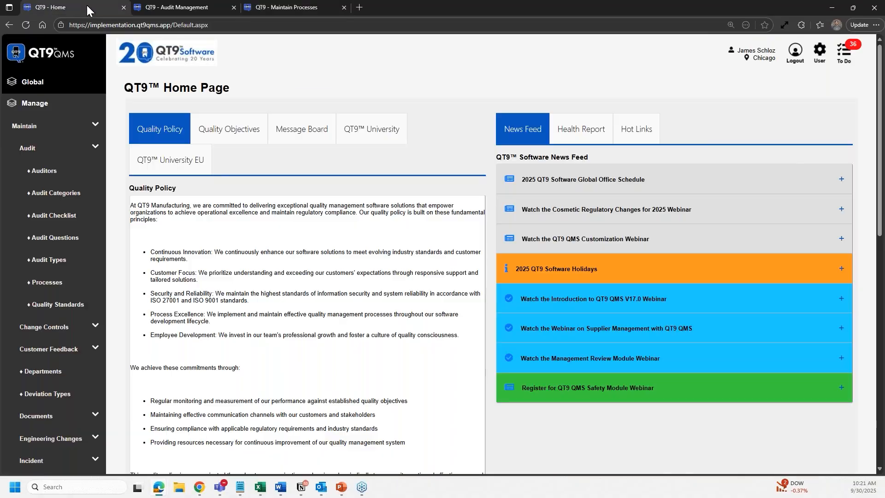
- Open Audit Checklist in a new tab and view the Safety Audit Checklist's questions
right_click(61, 222)
left_click(85, 223)
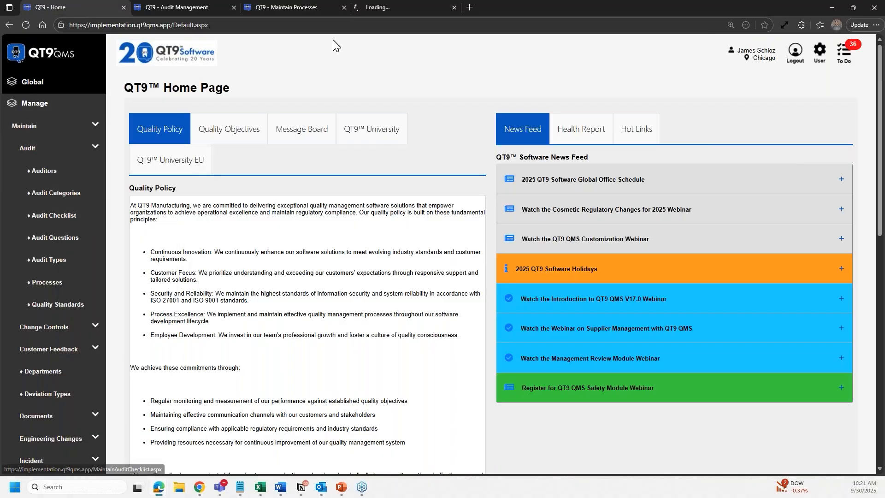
left_click(383, 8)
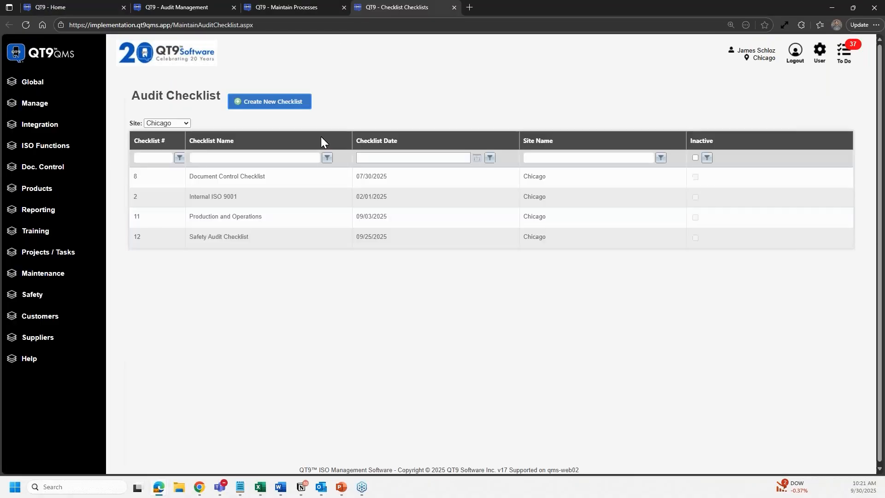
left_click(272, 247)
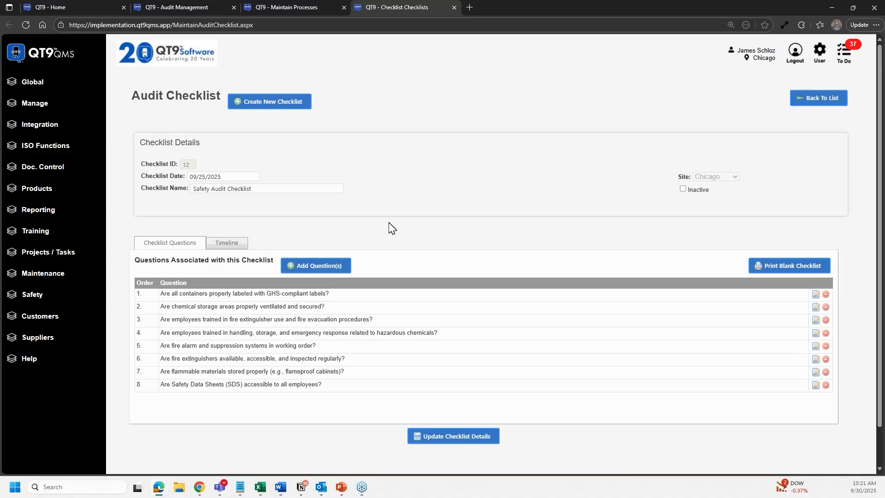
- Close the checklist, review the Safety process's documents and eight ISO 9001:2015 elements, then close the process
left_click(455, 10)
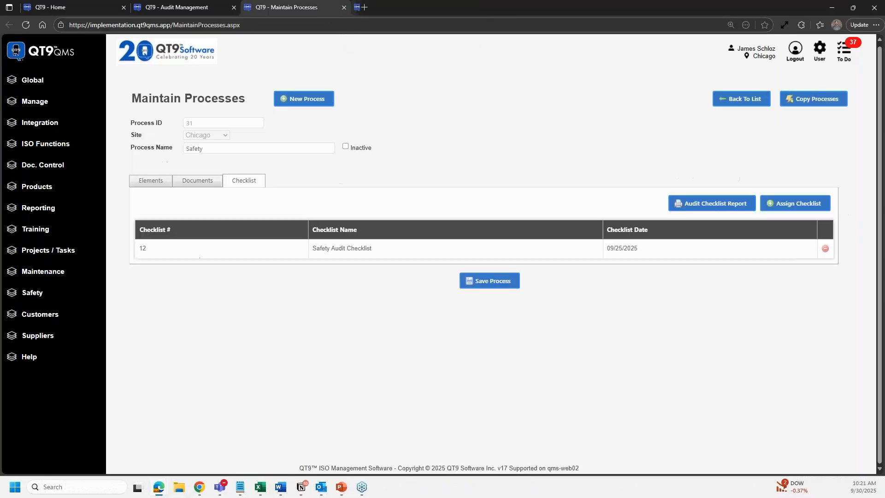
left_click(203, 186)
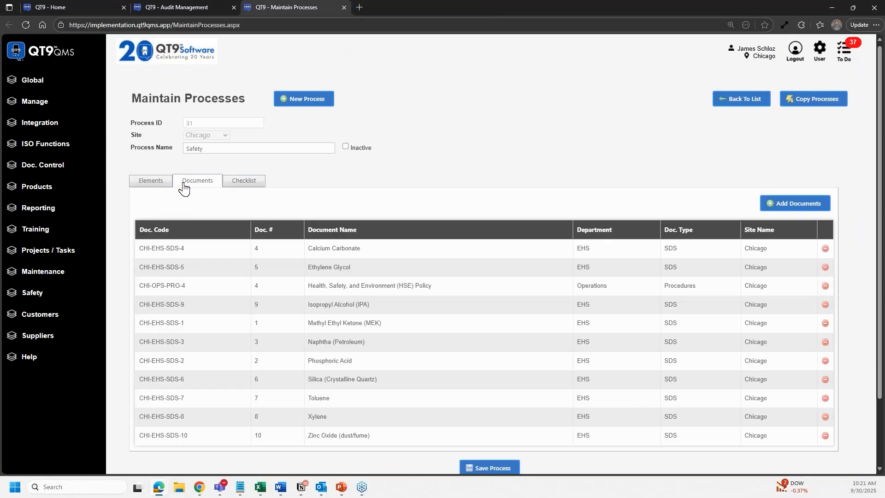
left_click(156, 187)
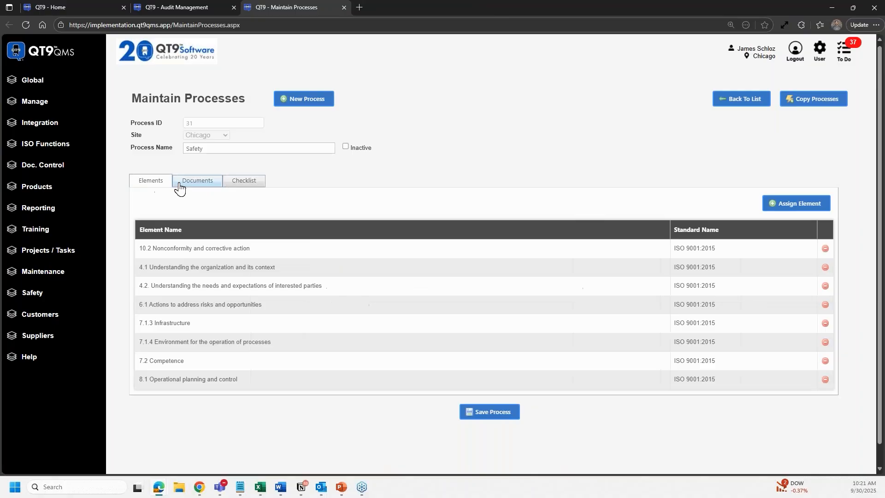
left_click(344, 7)
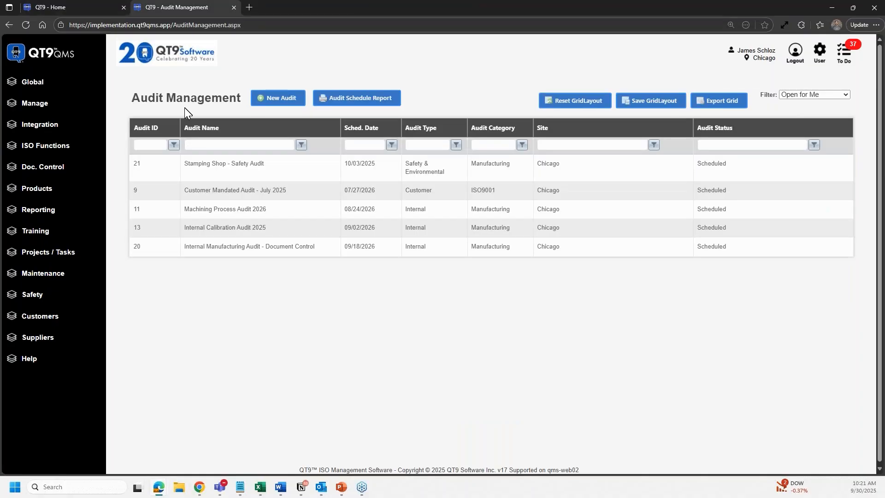
- Open audit 21, Stamping Shop - Safety Audit, and add a Bear Consulting auditor to it
left_click(244, 171)
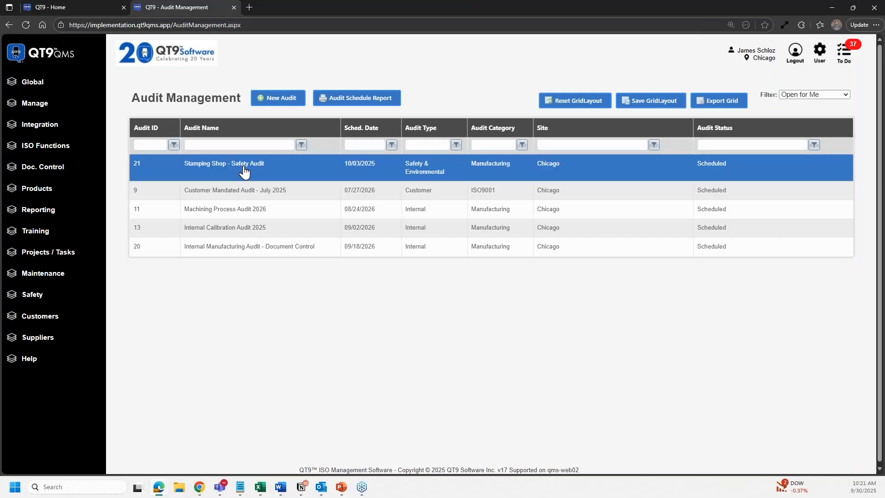
double_click(244, 170)
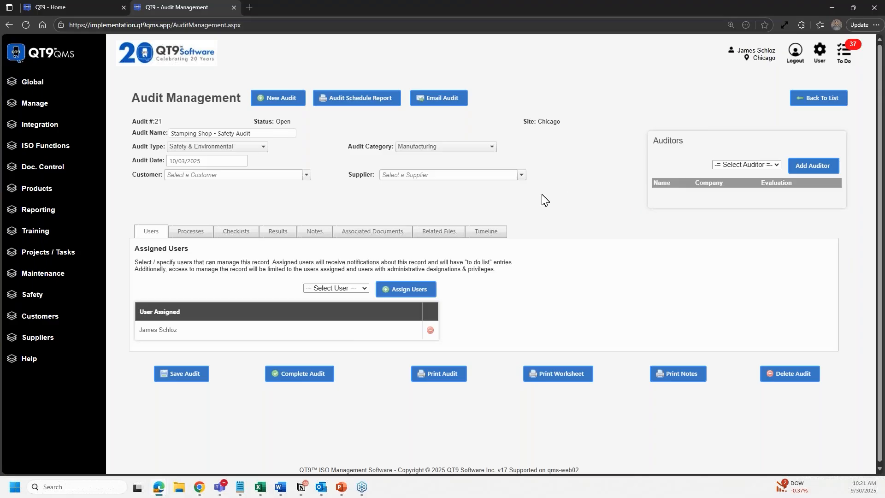
left_click(730, 166)
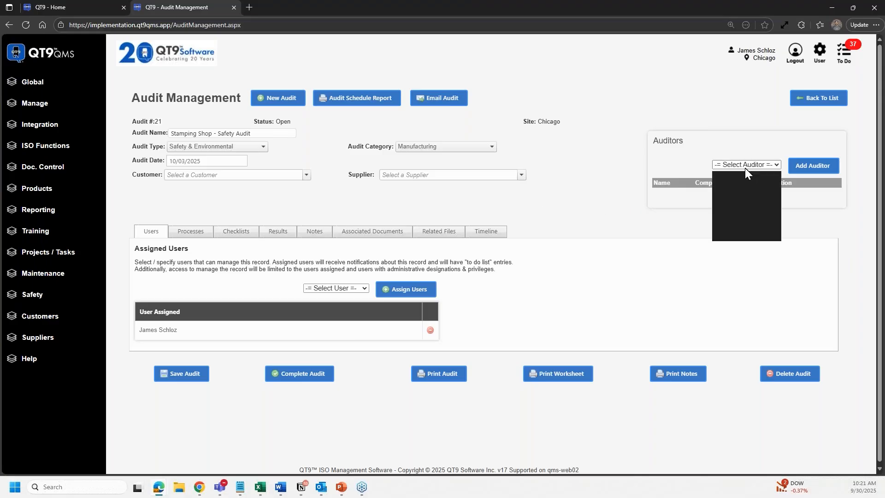
left_click(745, 223)
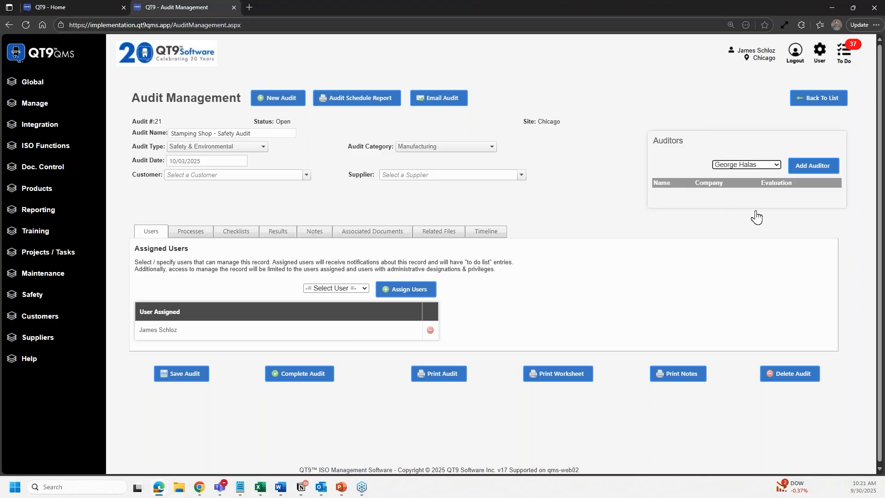
left_click(807, 165)
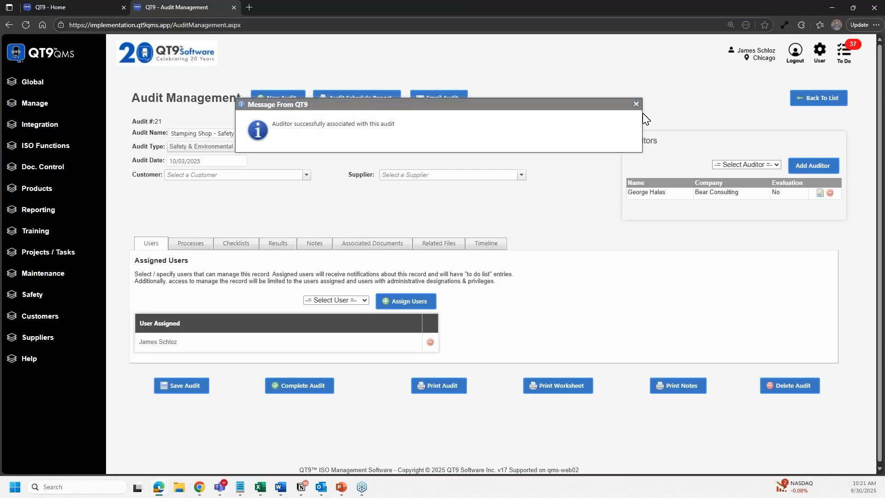
left_click(636, 104)
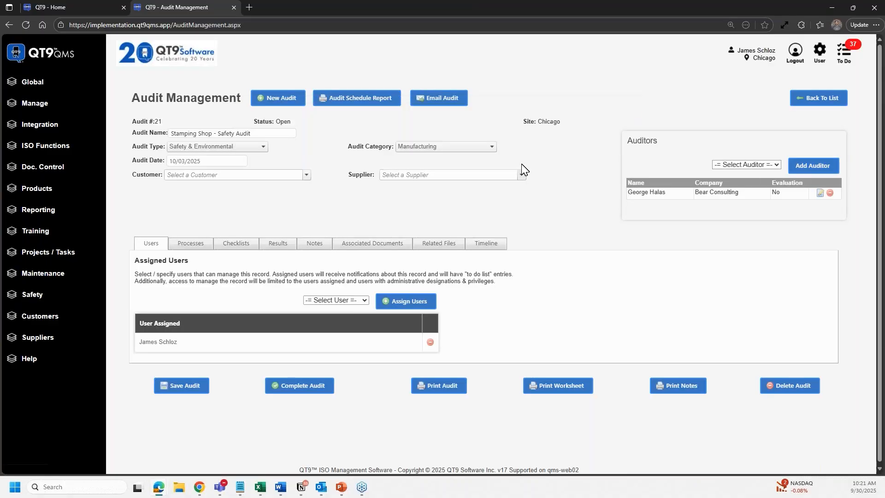
- Show audit 21's Safety Audit process with its eight ISO 9001:2015 elements
left_click(192, 243)
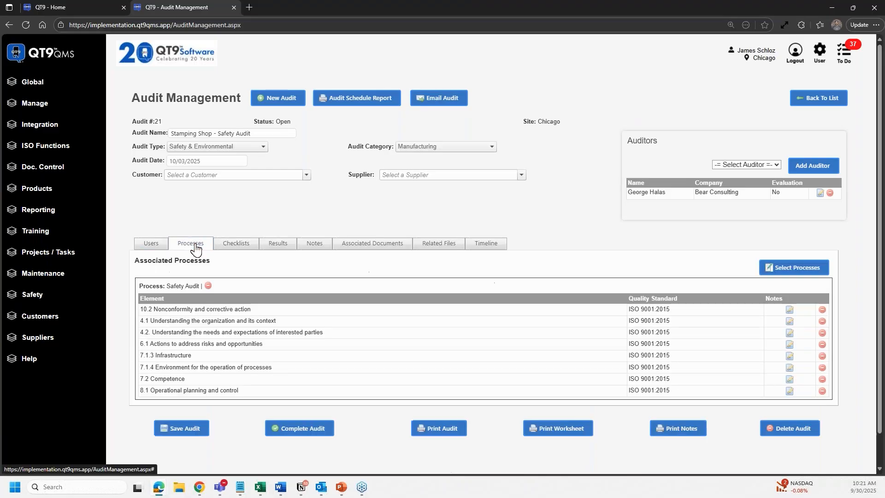
scroll(247, 244, "down", 1)
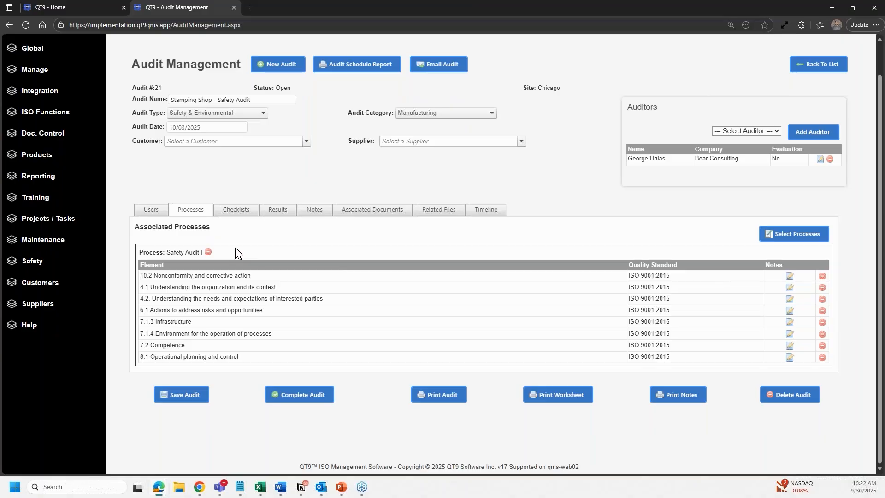
- Display the Safety Audit Checklist, with questions 1–4 marked conforming, and its Notes boxes
left_click(248, 215)
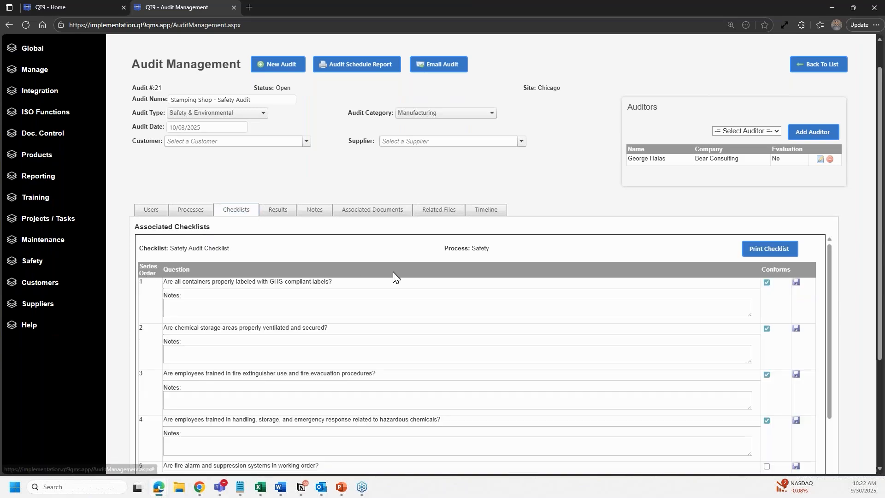
scroll(540, 270, "down", 1)
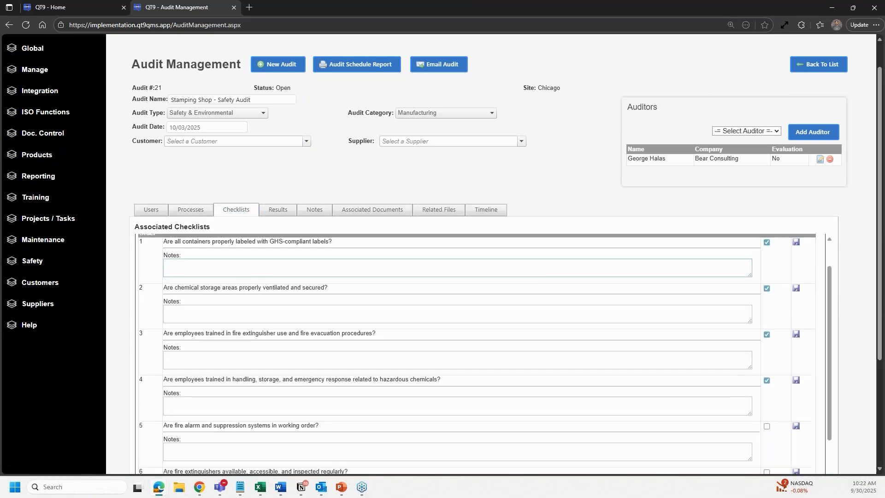
scroll(540, 270, "up", 1)
scroll(858, 290, "down", 2)
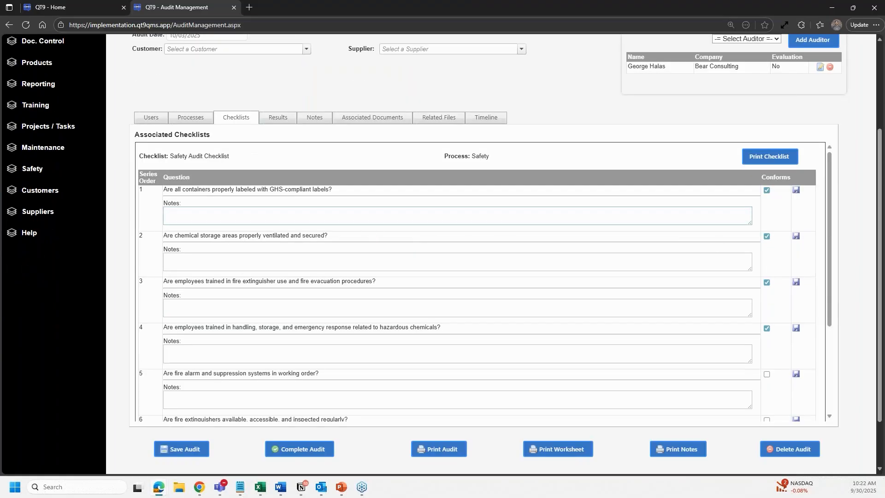
left_click(458, 216)
left_click(372, 262)
left_click(346, 308)
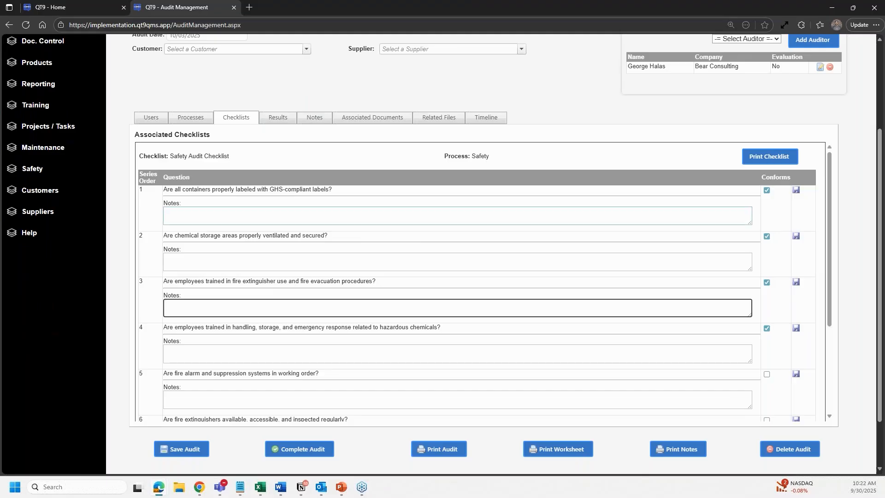
scroll(209, 196, "up", 1)
left_click(192, 179)
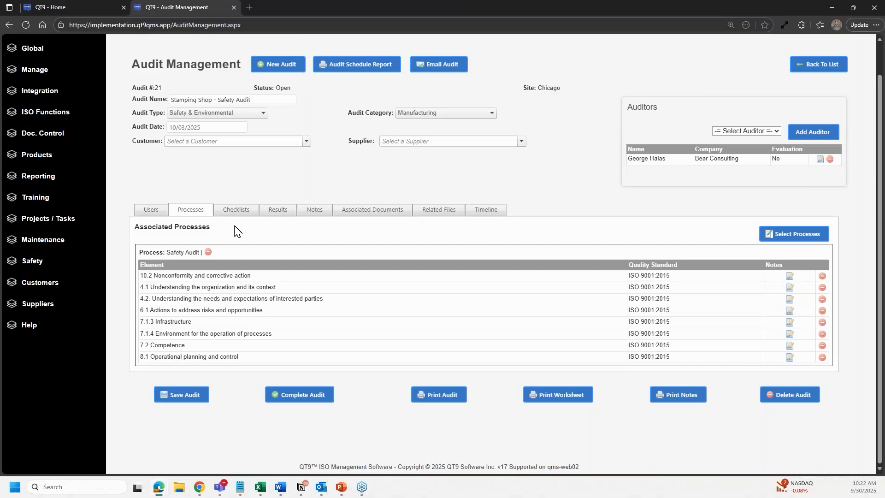
left_click(236, 210)
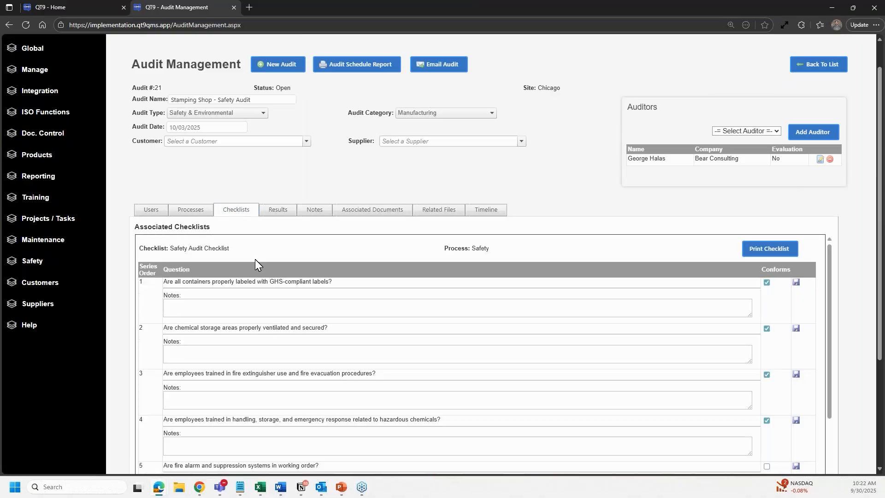
left_click(170, 308)
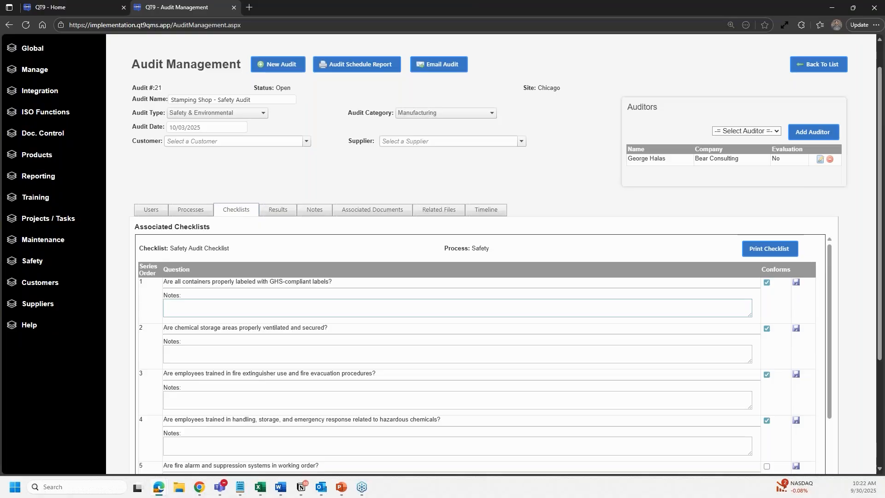
- Show audit 21's associated documents and reload the list
left_click(371, 212)
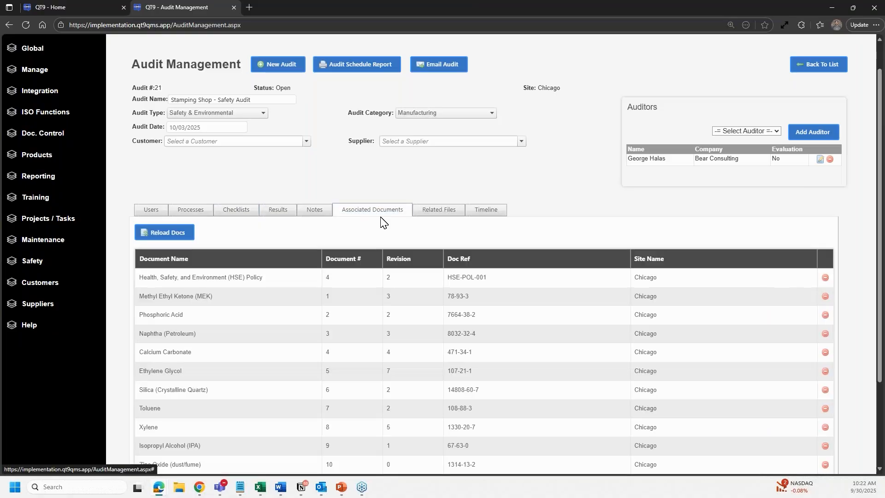
scroll(381, 221, "down", 2)
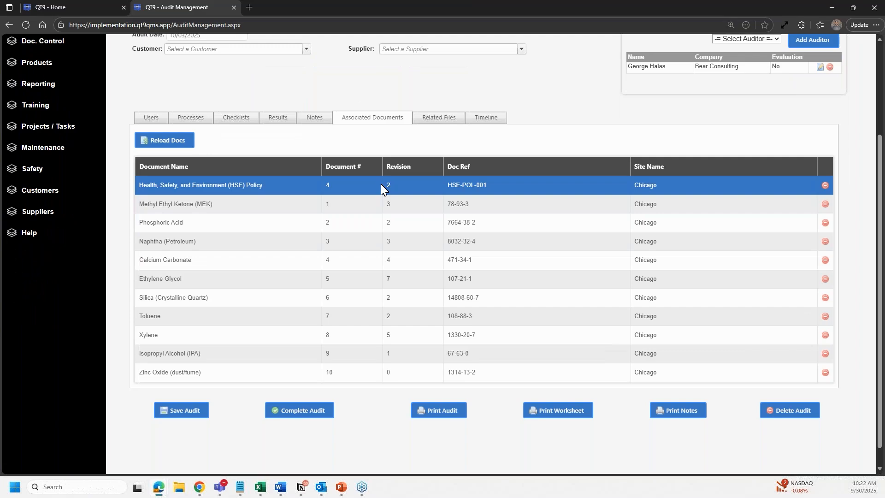
left_click(175, 147)
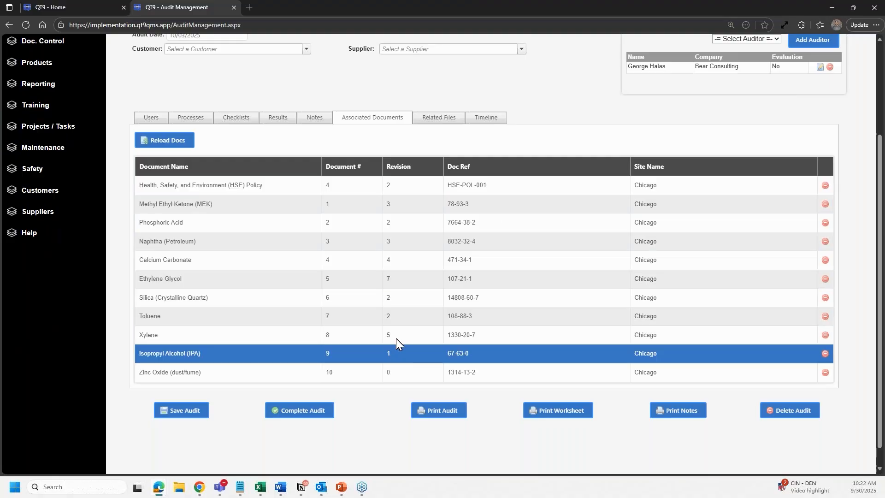
- Download Ethylene Glycol-Rev_7.pdf, then bring up the audit's empty Results list
left_click(393, 278)
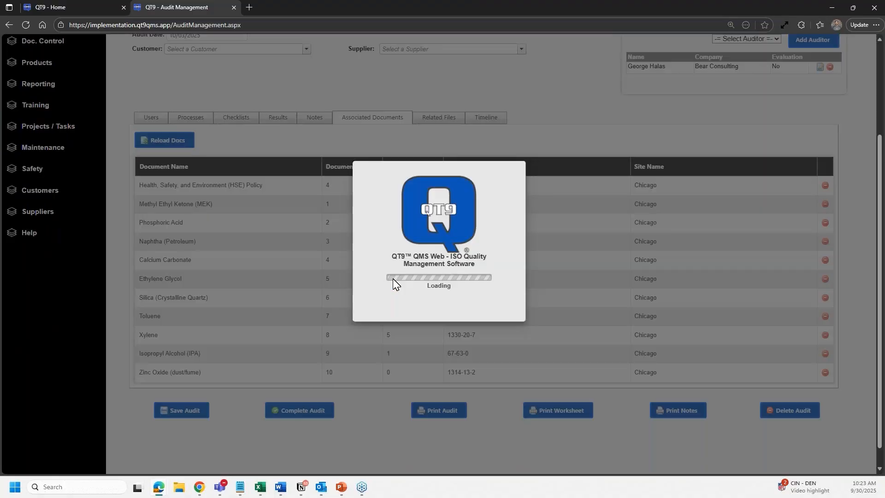
mouse_move(805, 67)
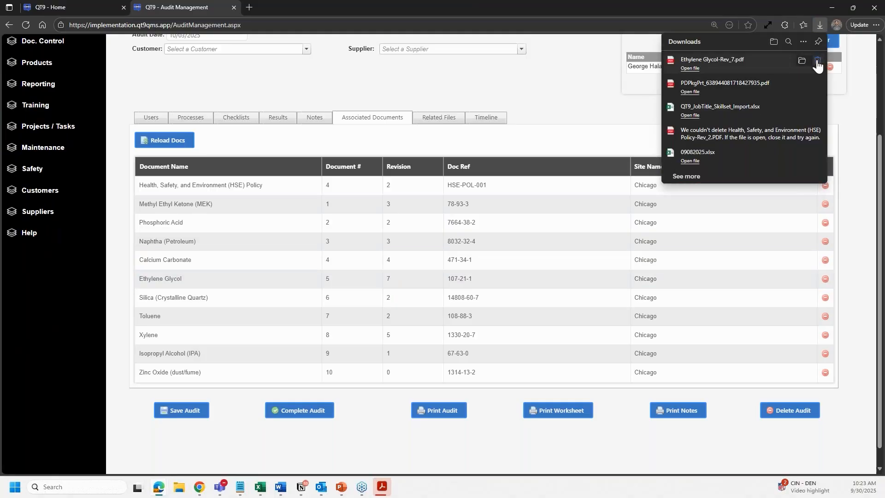
left_click(818, 66)
left_click(559, 110)
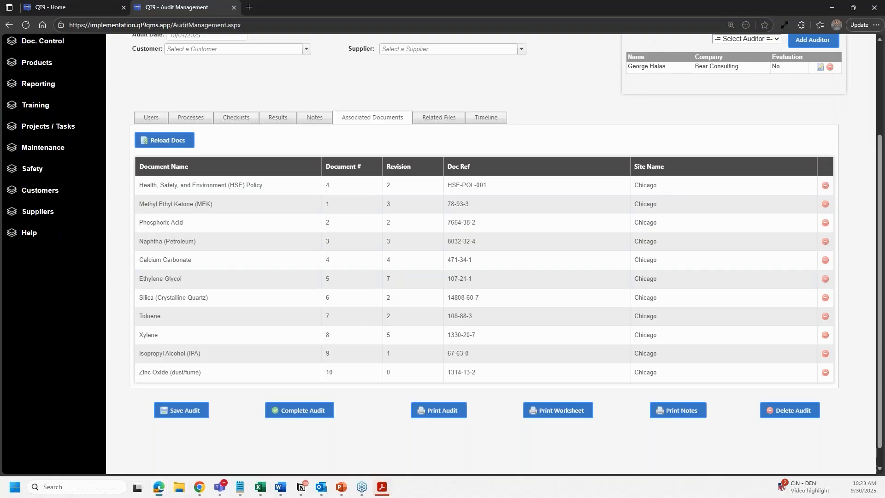
left_click(451, 103)
left_click(349, 140)
left_click(285, 122)
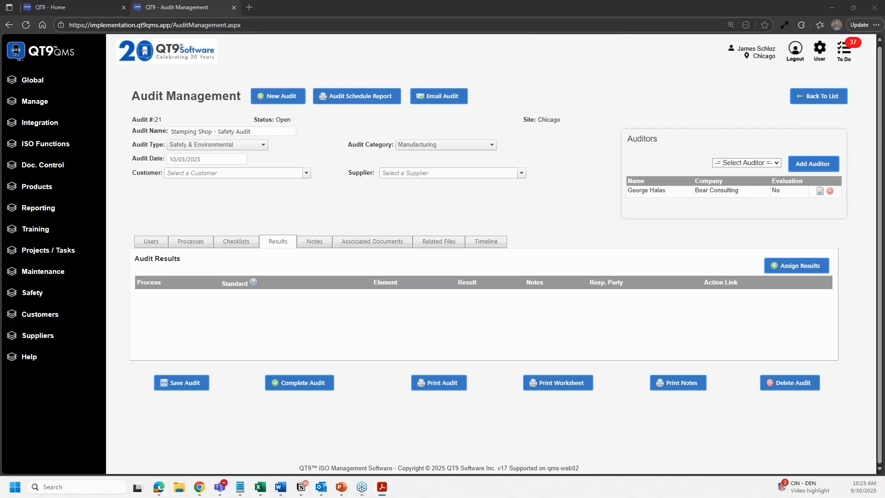
- Start an audit result with CA type Audit Issue, then cancel without assigning it
left_click(800, 267)
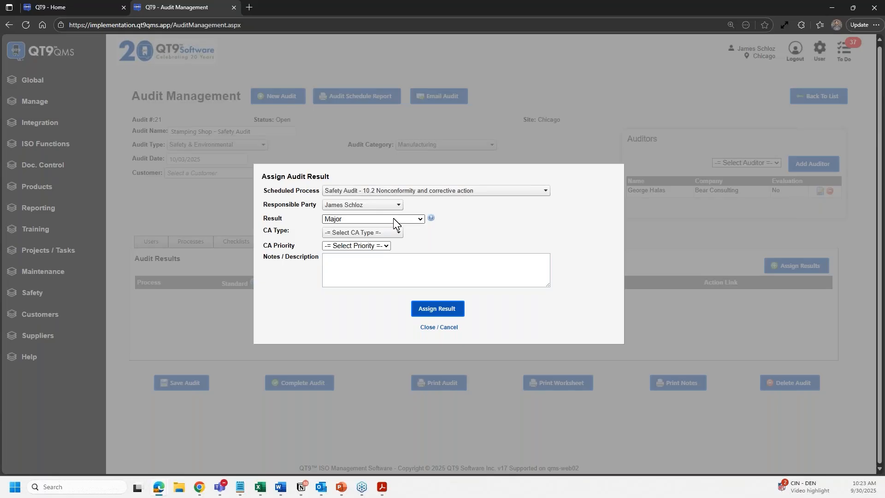
left_click(398, 233)
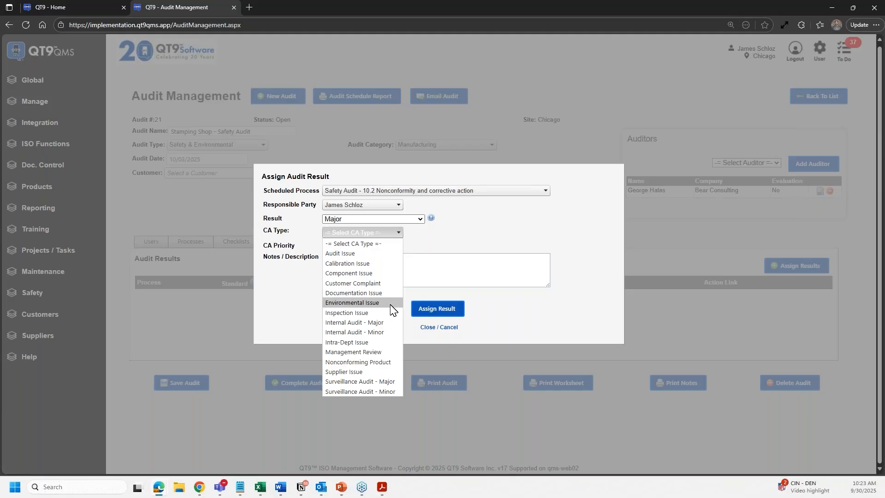
left_click(391, 254)
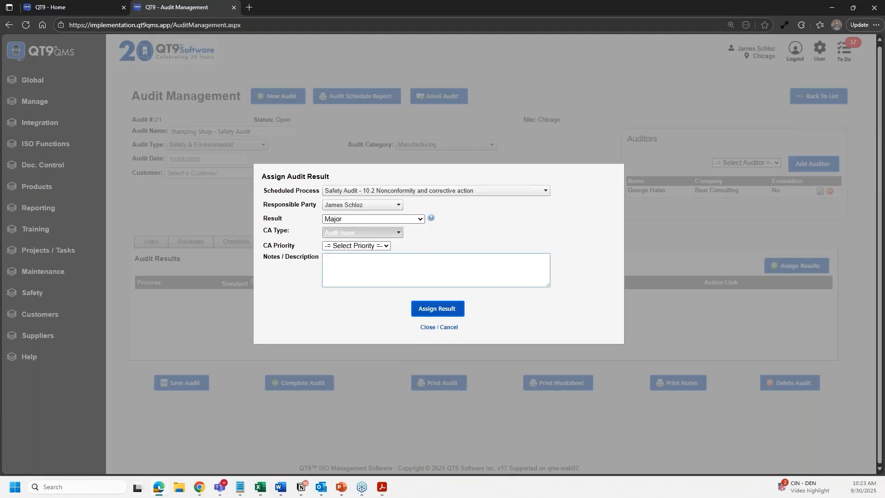
left_click(446, 331)
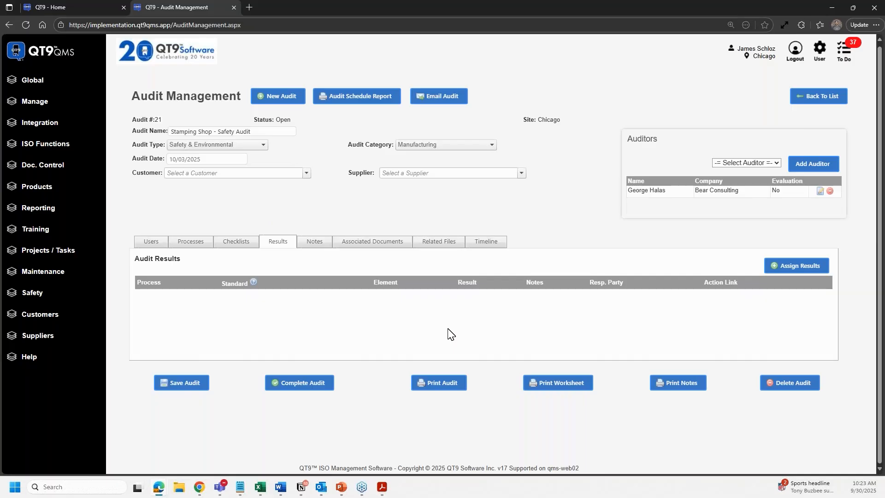
- Show audit 21's Users section without changing its auditors or users, and close the Home tab
left_click(149, 243)
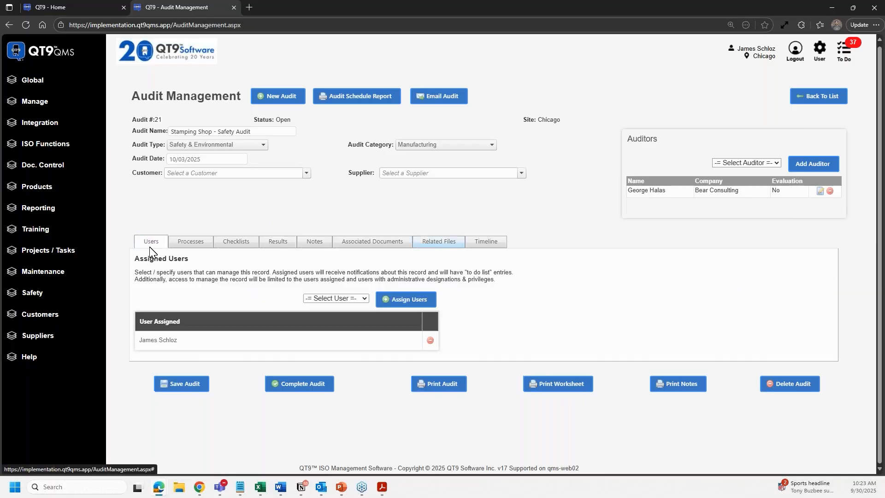
left_click(763, 165)
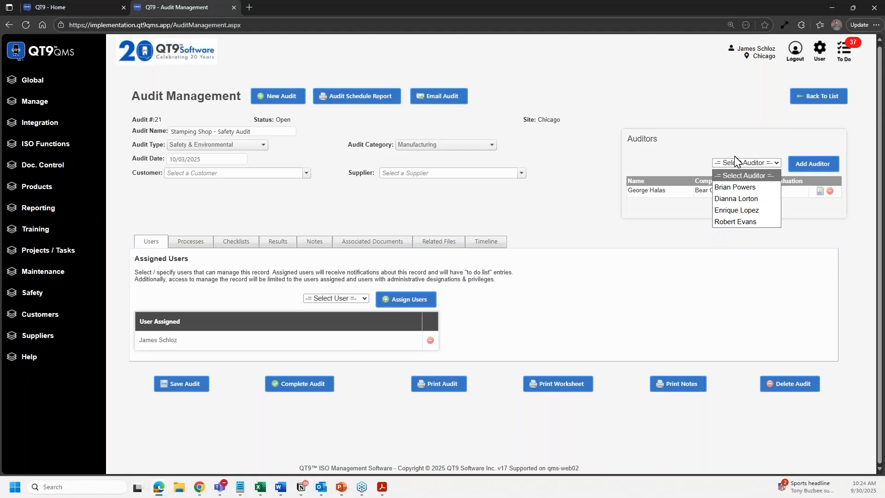
left_click(709, 161)
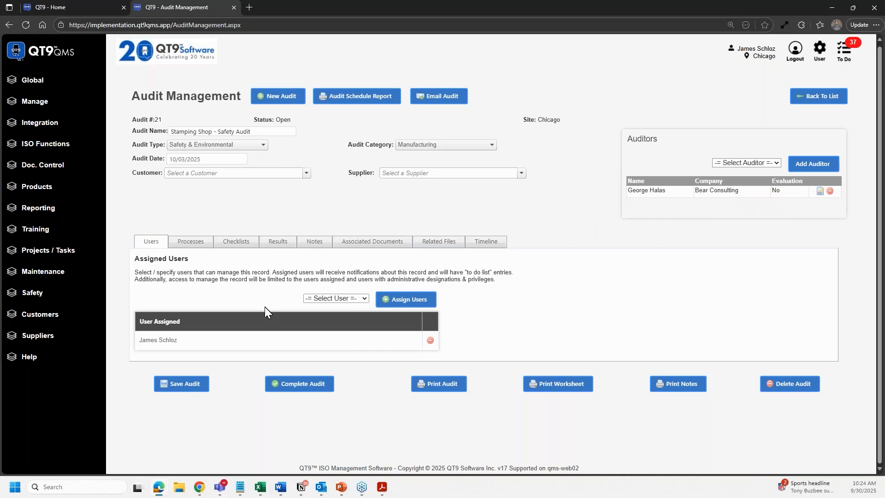
left_click(352, 300)
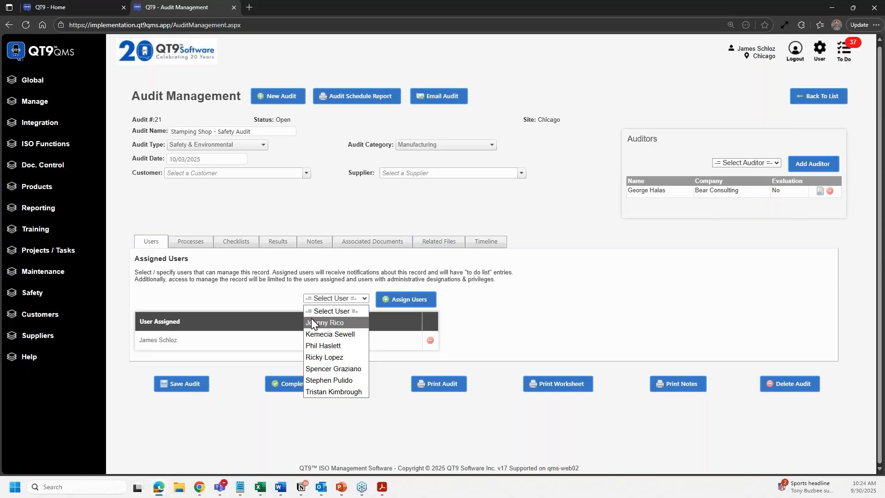
left_click(268, 309)
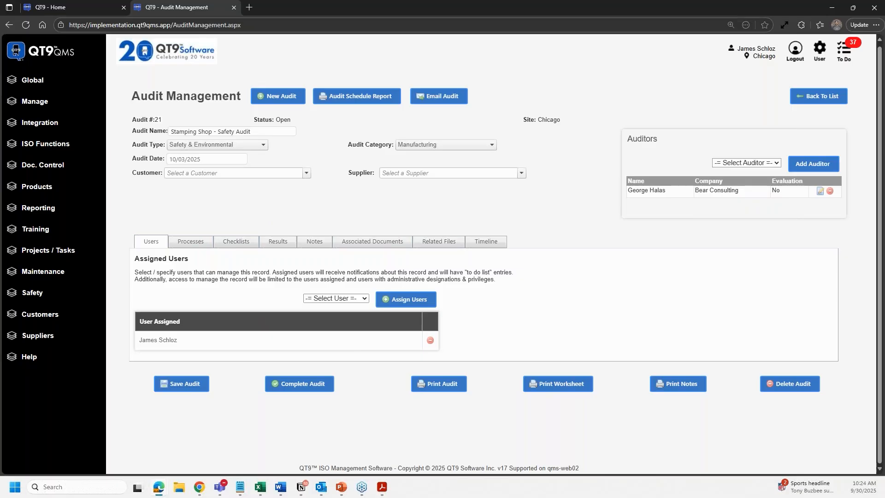
left_click(125, 10)
- Go to Safety > Incidents and select High-priority injury incident 2
left_click(124, 8)
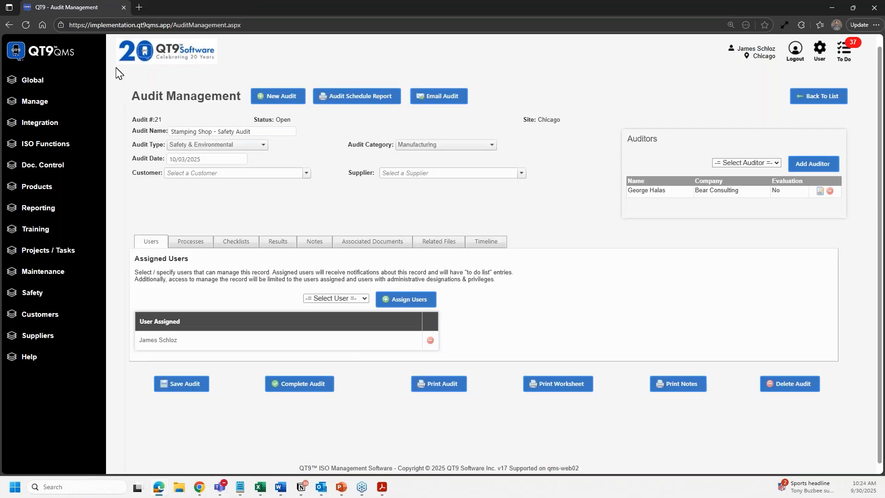
left_click(46, 54)
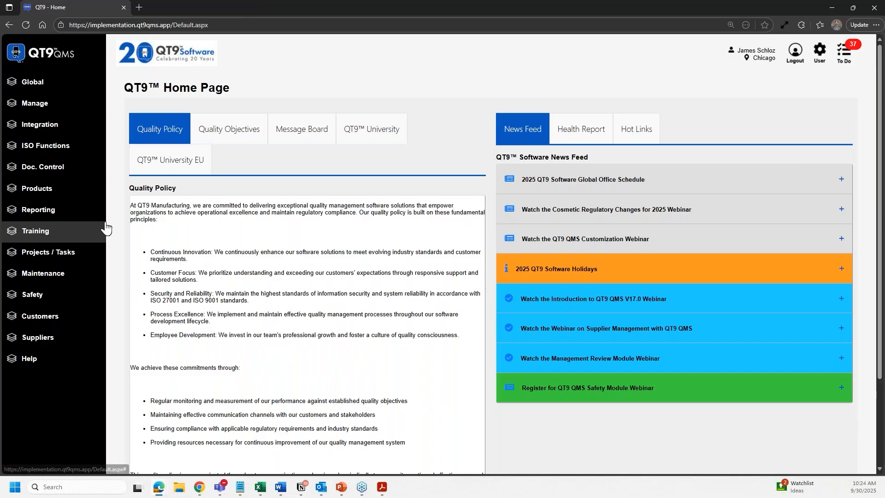
left_click(45, 303)
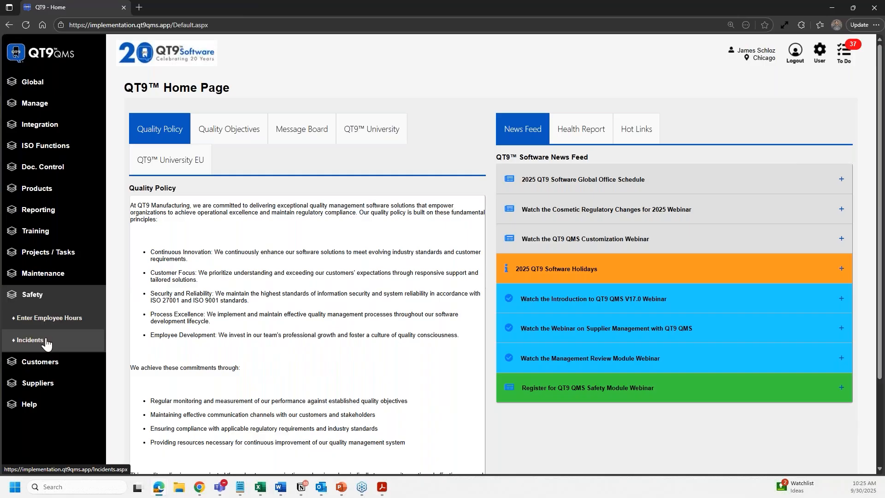
left_click(46, 342)
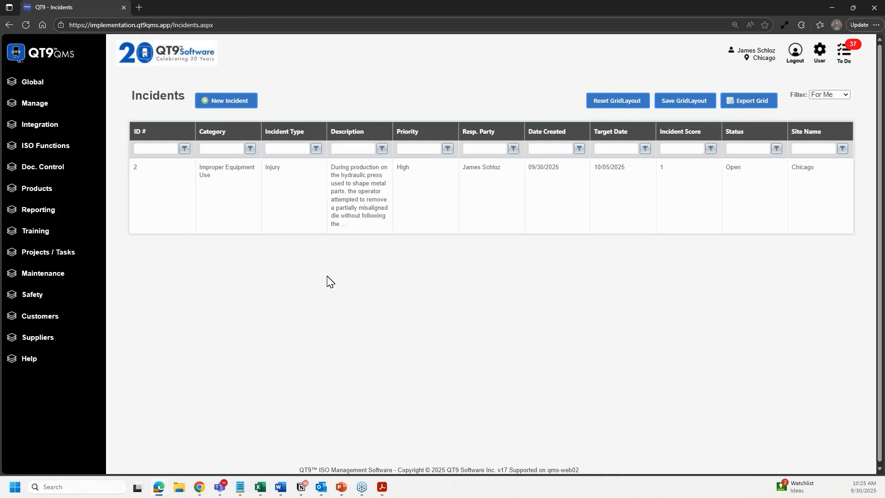
left_click(295, 226)
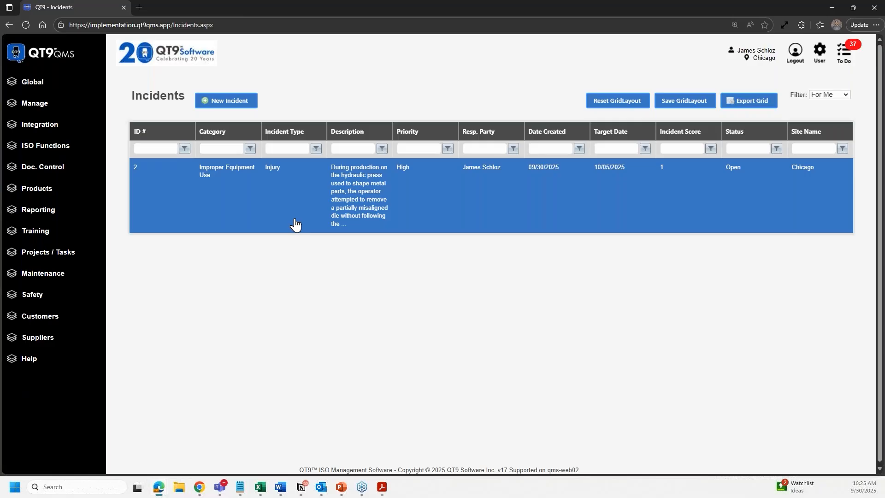
left_click(295, 225)
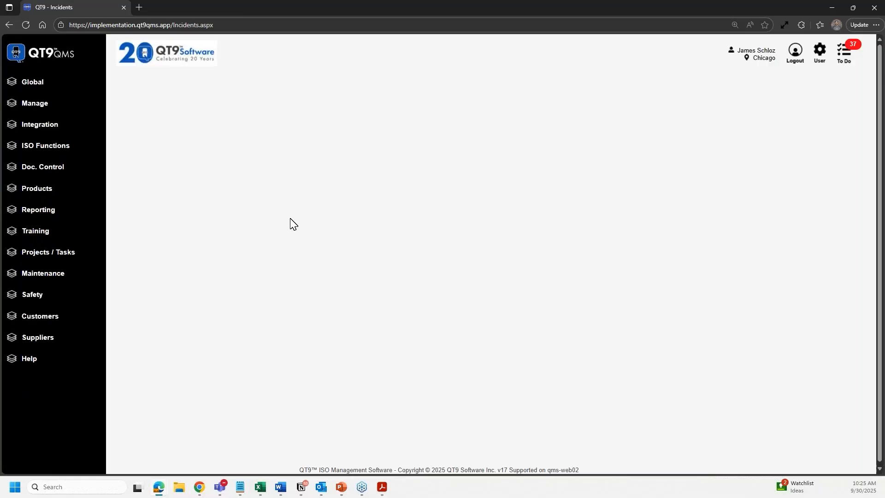
- Check incident 2's Injury type and Improper Equipment Use category, leaving both unchanged
left_click(348, 168)
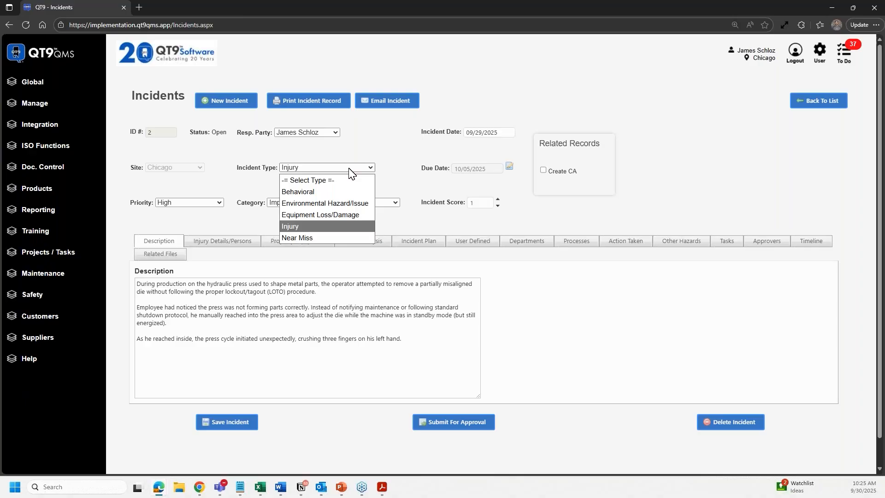
left_click(380, 148)
left_click(370, 202)
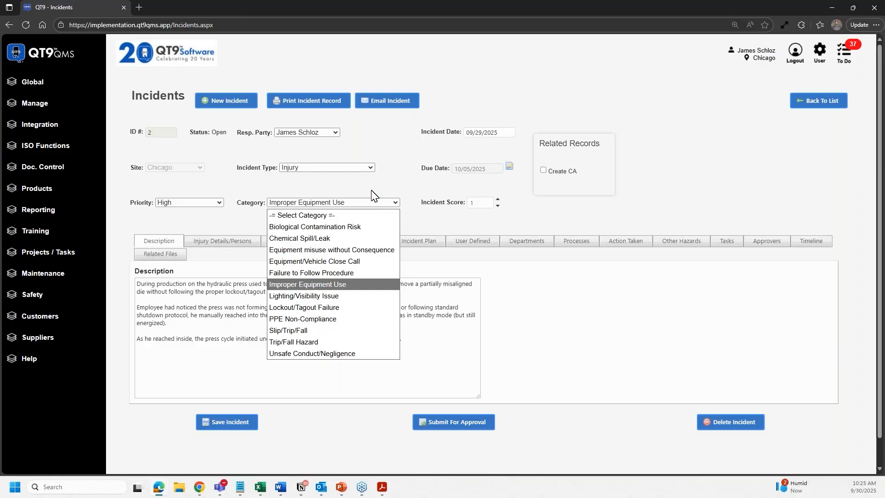
left_click(372, 191)
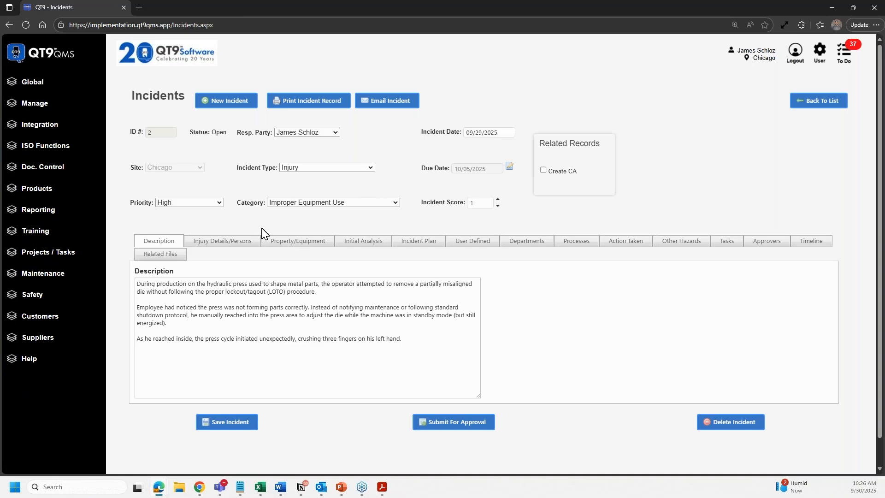
- View incident 2's injured persons, opening the injured employee's Days Away entry and closing it unchanged
left_click(229, 244)
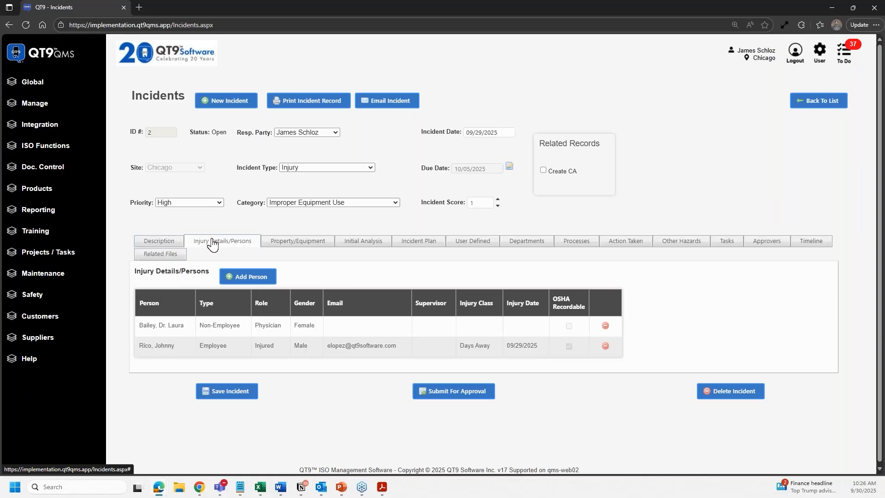
left_click(257, 345)
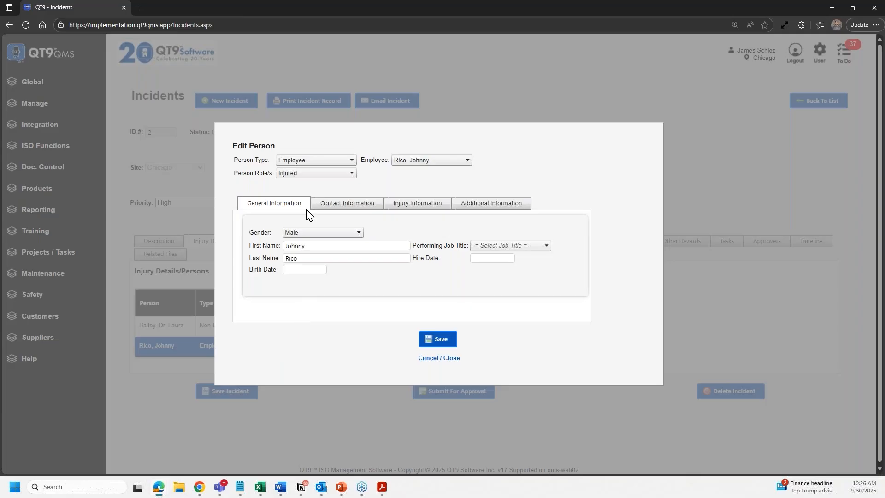
left_click(434, 359)
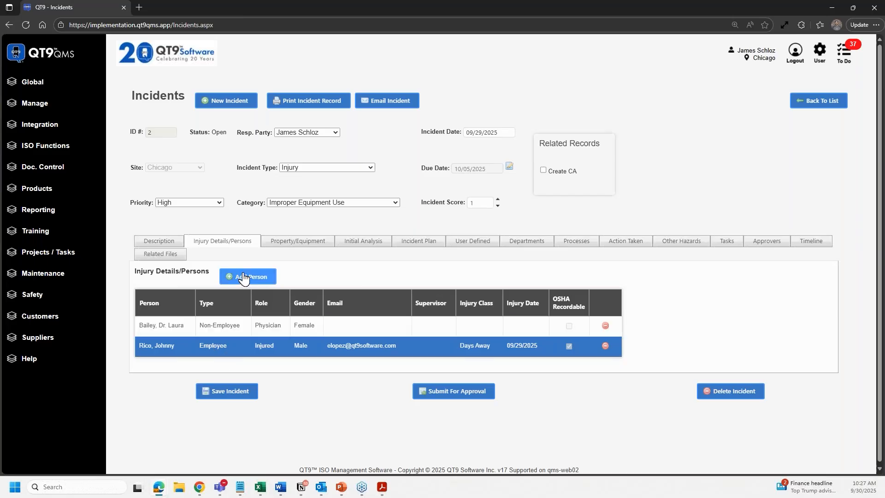
- Add another person to the incident as a male employee picked from the employee list
left_click(239, 275)
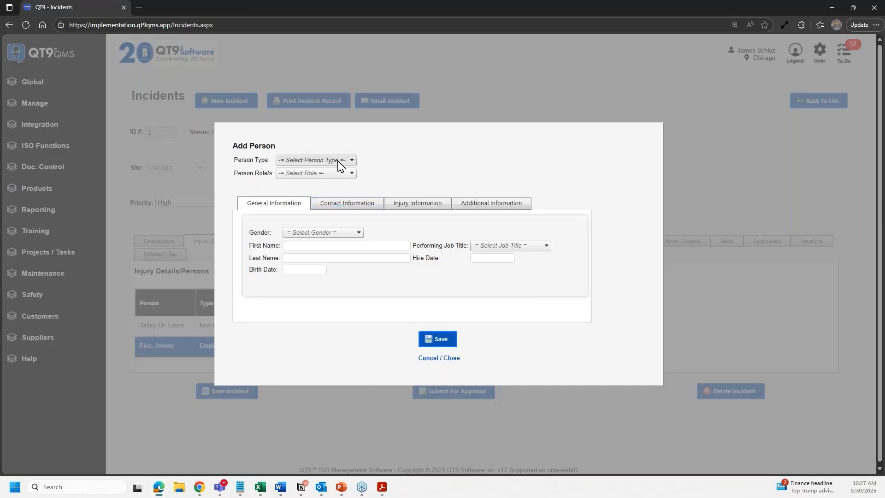
left_click(339, 162)
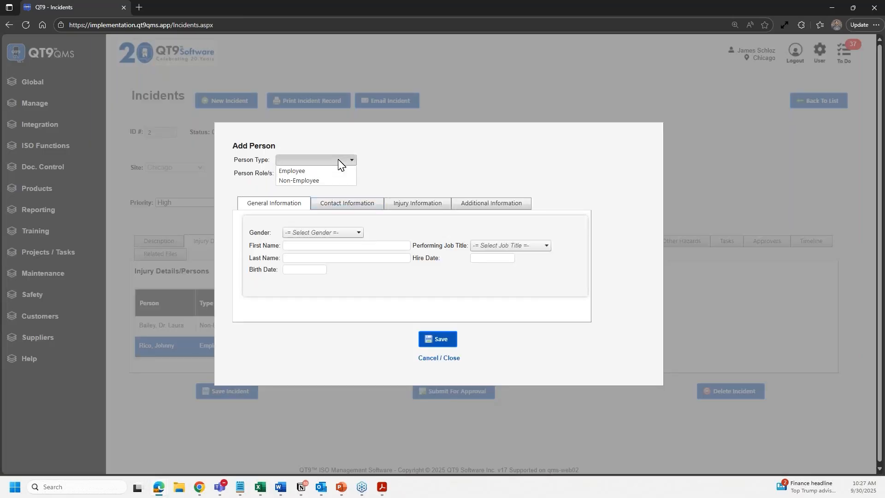
left_click(328, 170)
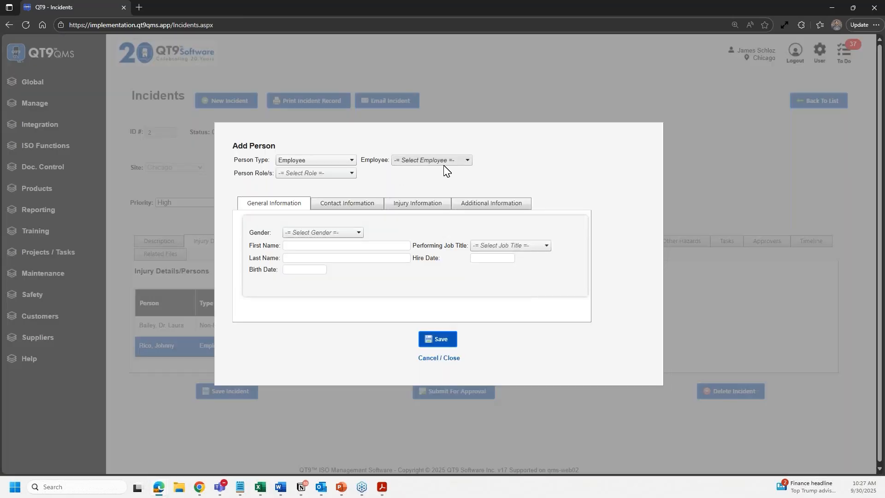
left_click(444, 162)
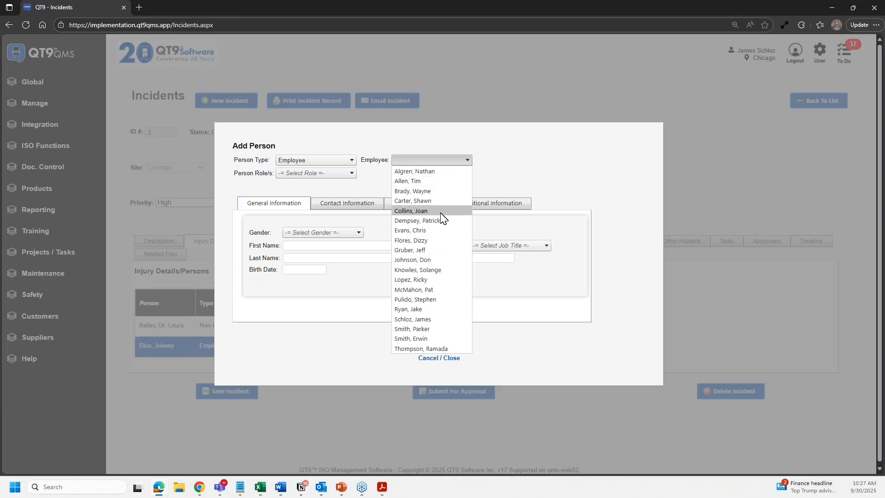
left_click(438, 231)
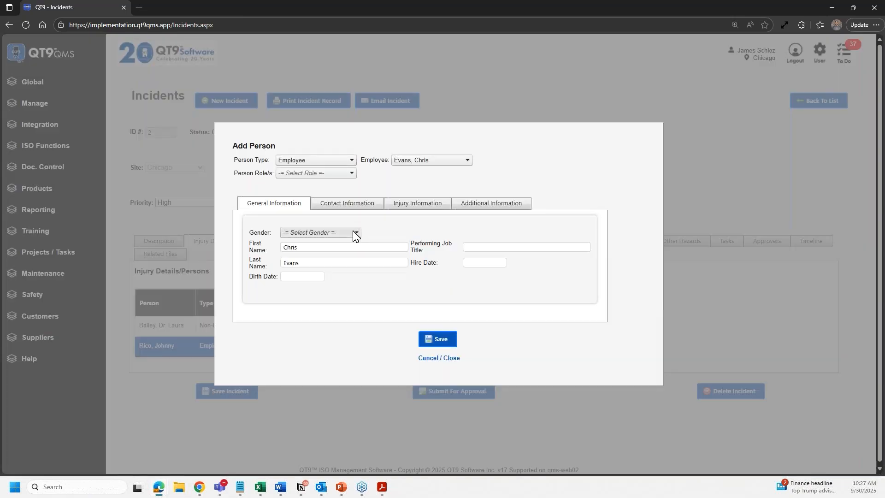
left_click(353, 233)
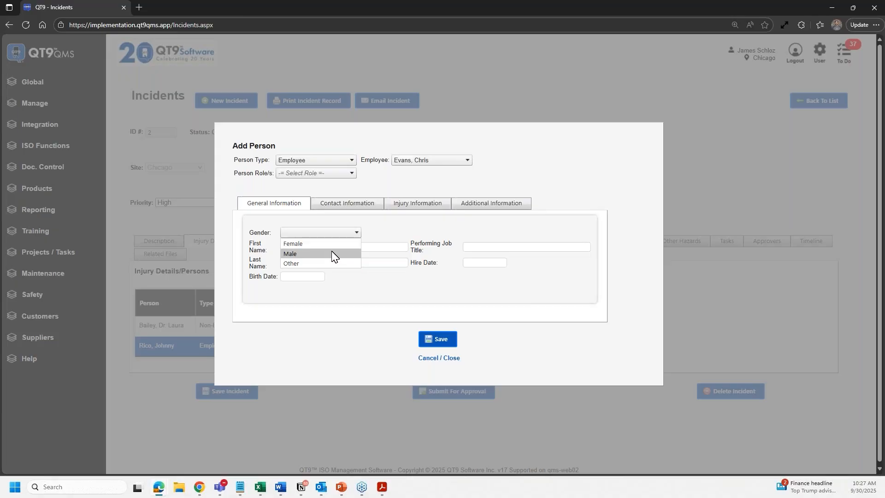
left_click(337, 253)
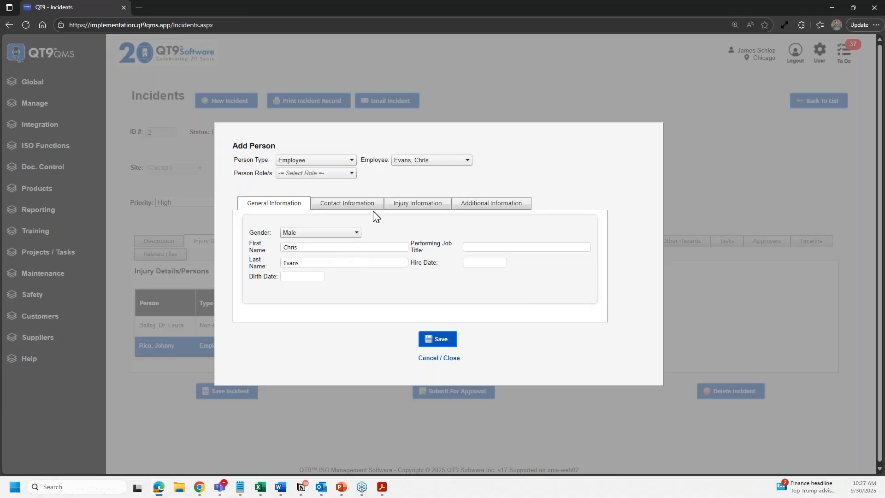
- Check Injury on the Injury Information tab to bring up the OSHA Recordable questions
left_click(362, 205)
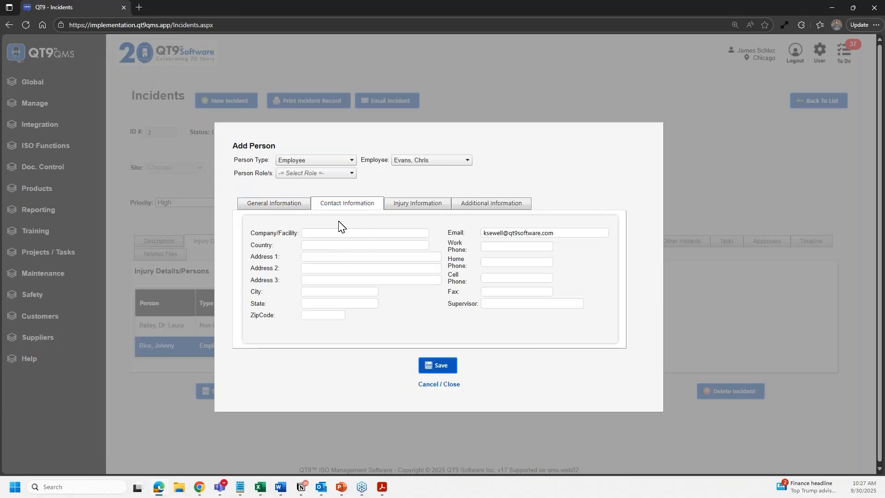
left_click(406, 203)
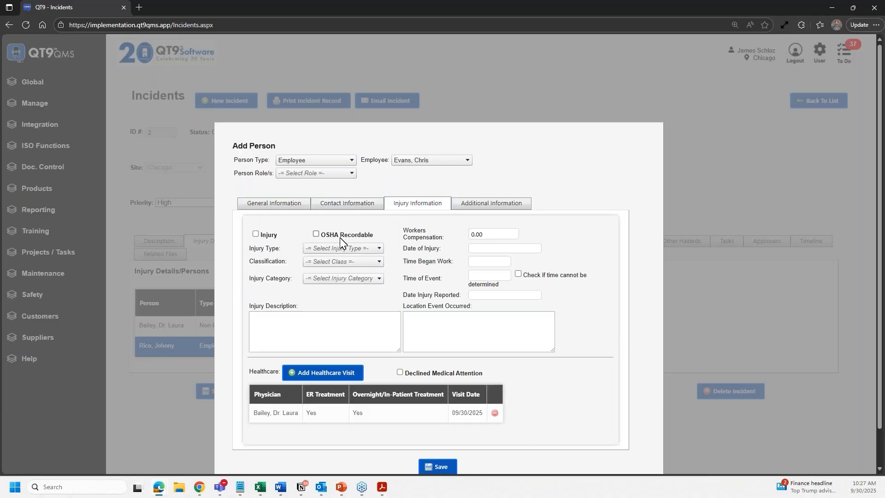
left_click(265, 240)
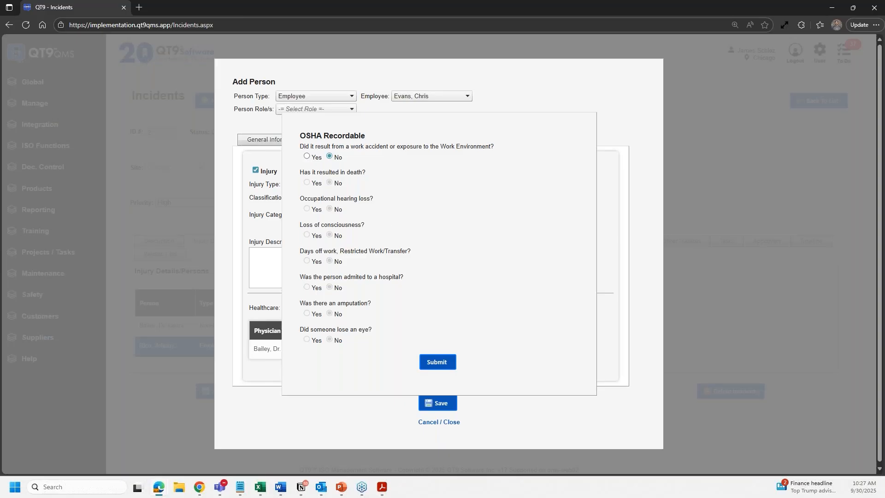
- Answer Yes to work-environment cause, days off or restricted work, and hospital admission, then submit
left_click(307, 157)
left_click(307, 261)
left_click(307, 287)
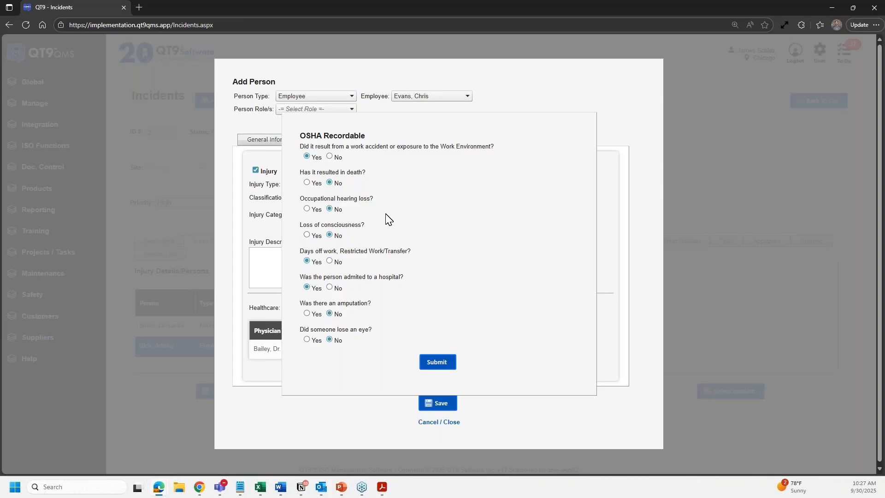
left_click(437, 361)
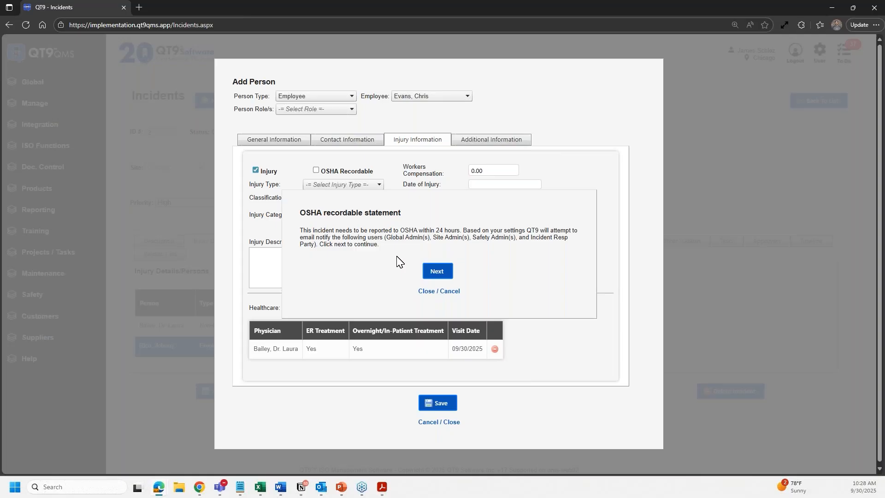
- Set injury type Injury, classification Transfer or Restriction and category Crush Injury, then attempt saving
left_click(432, 274)
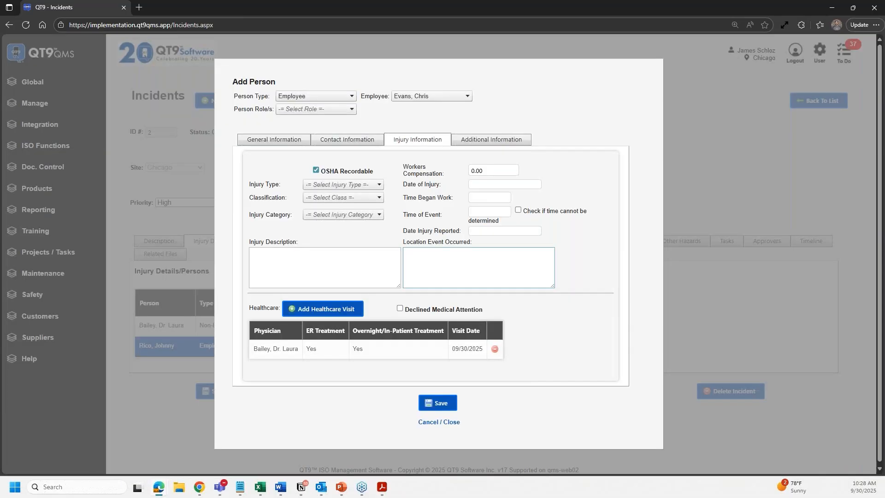
left_click(322, 183)
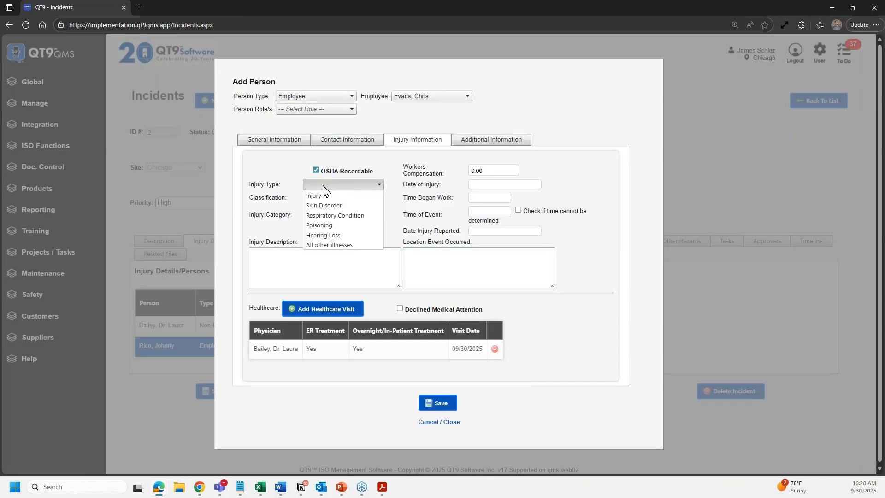
left_click(326, 196)
left_click(326, 197)
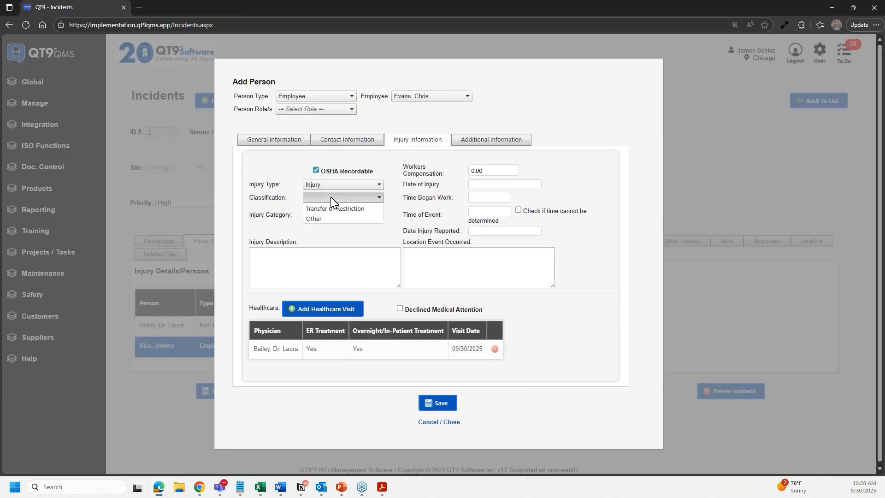
left_click(337, 229)
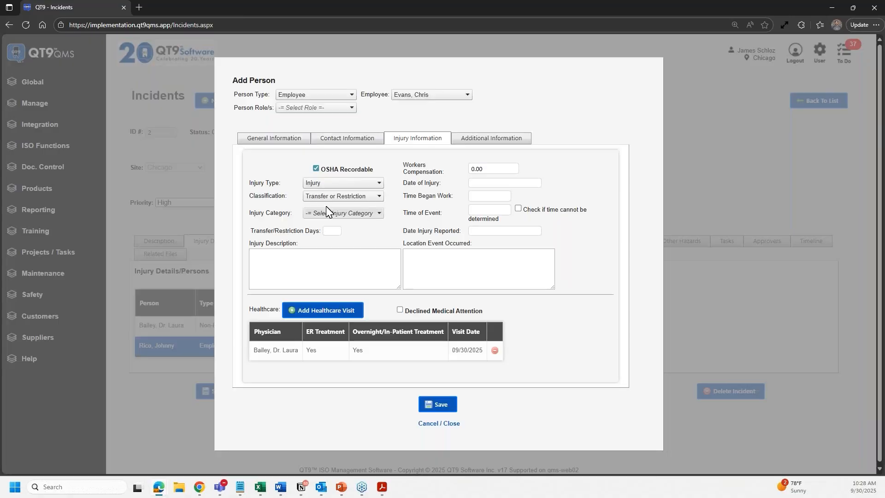
left_click(326, 212)
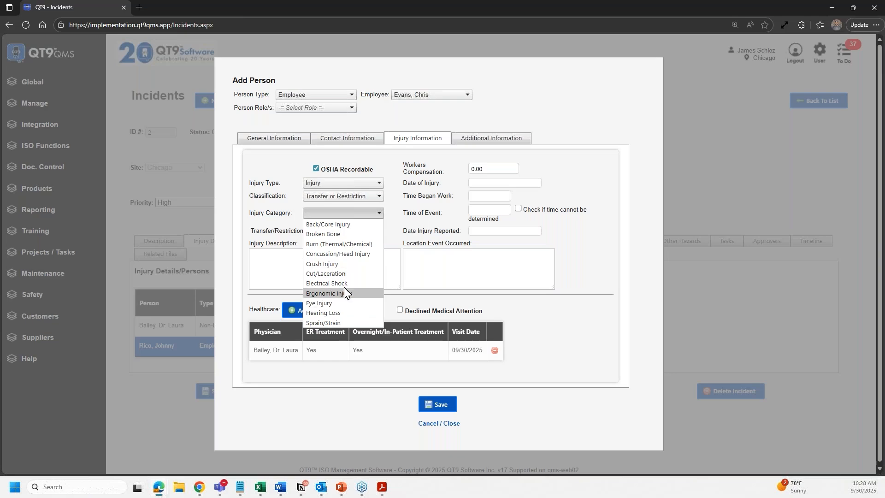
left_click(346, 263)
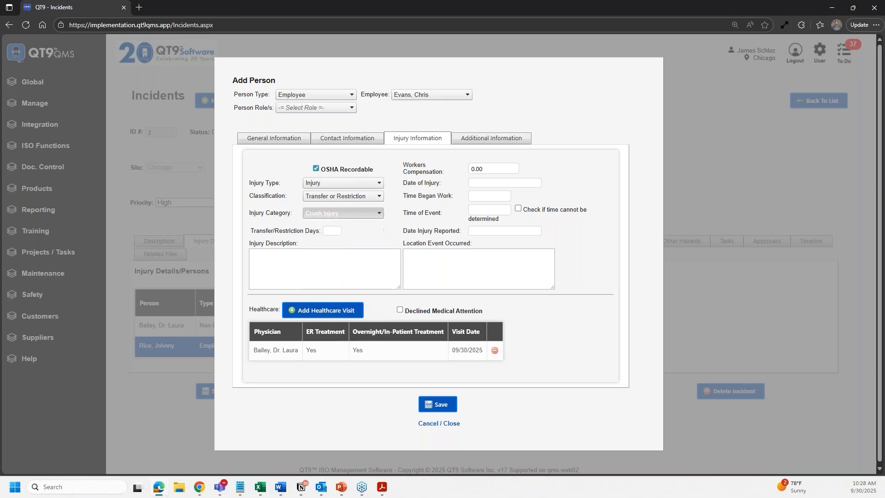
key("Tab")
key("Tab")
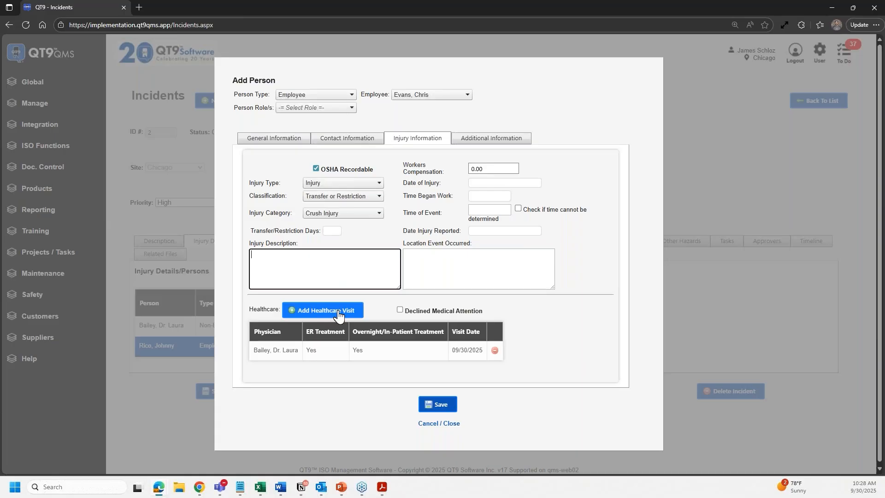
left_click(437, 399)
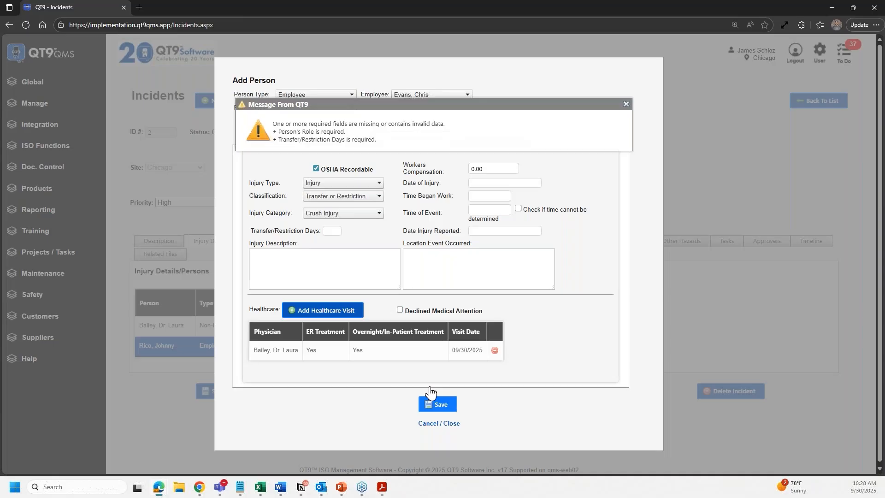
left_click(637, 105)
left_click(485, 168)
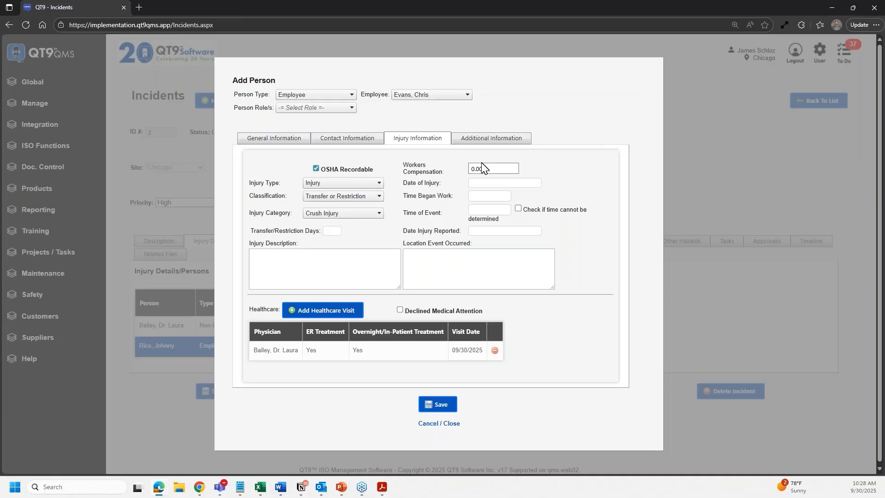
- Give the person the Injured role, 30 restriction days, description 'Crush injury', and save
left_click(337, 108)
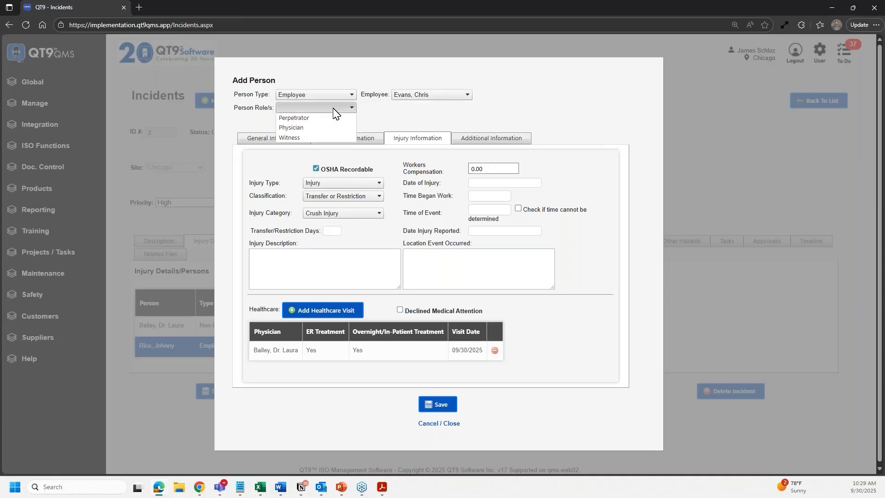
left_click(318, 139)
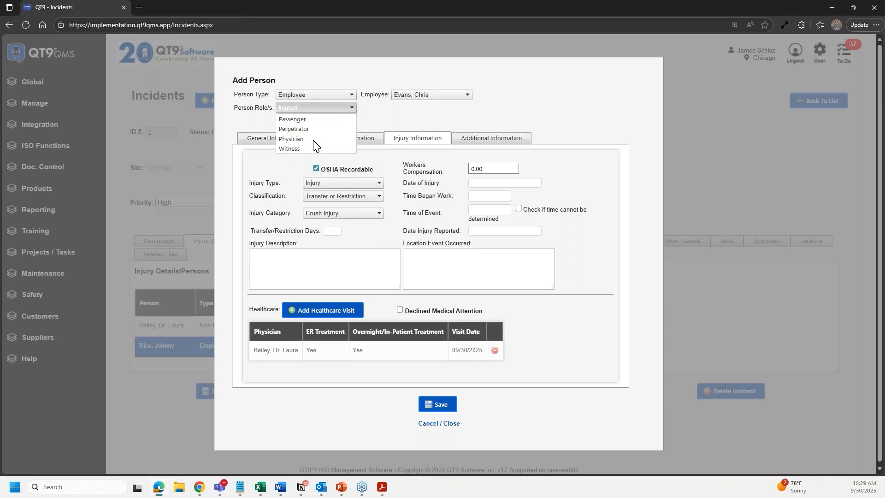
left_click(318, 111)
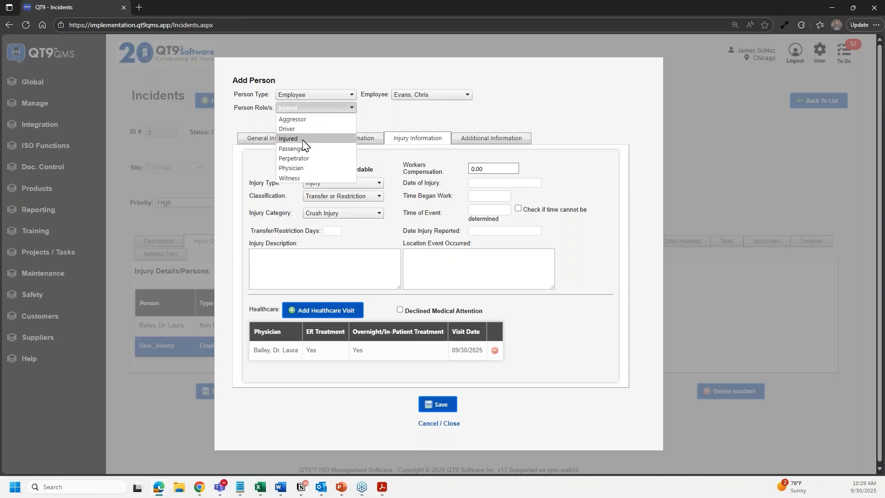
left_click(381, 110)
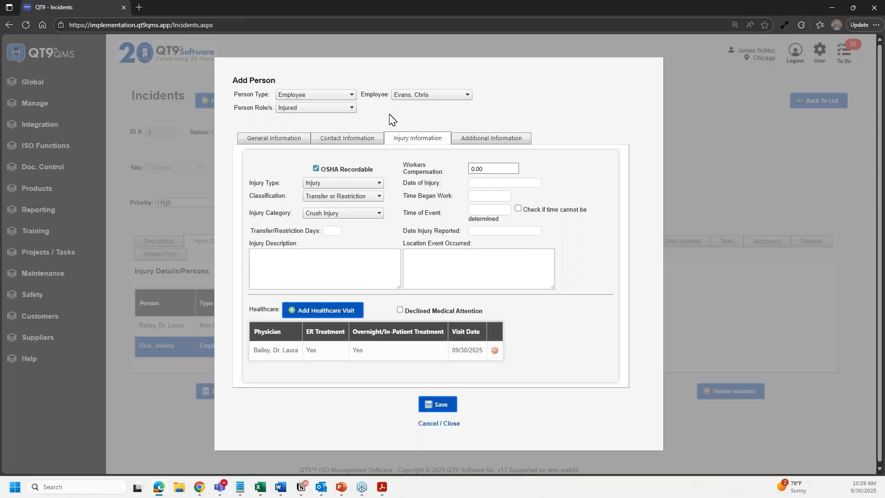
left_click(332, 230)
key("Tab")
type("Crush in")
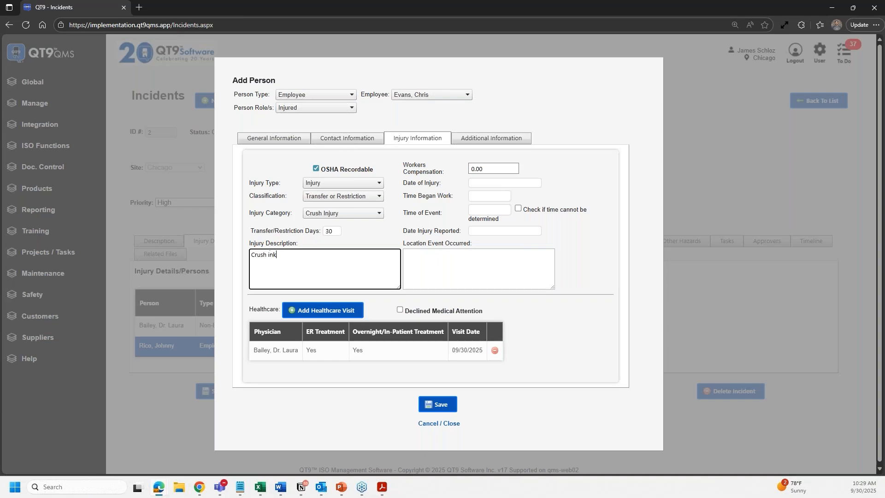
type("jury")
left_click(442, 411)
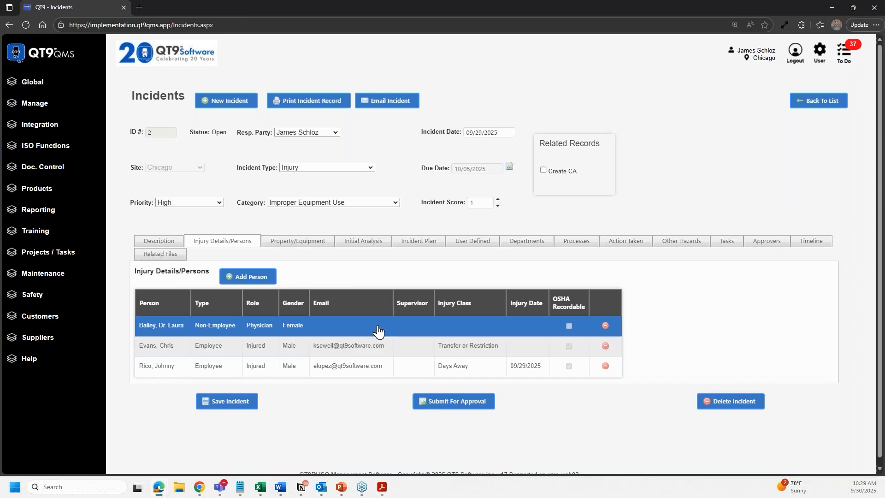
- On Property/Equipment, start a new equipment entry filled from the Injection Molding Machine
left_click(305, 249)
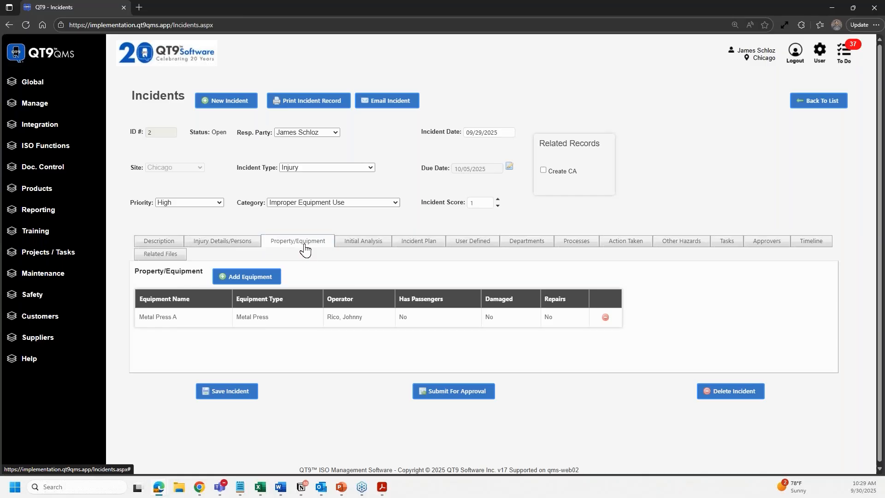
left_click(274, 278)
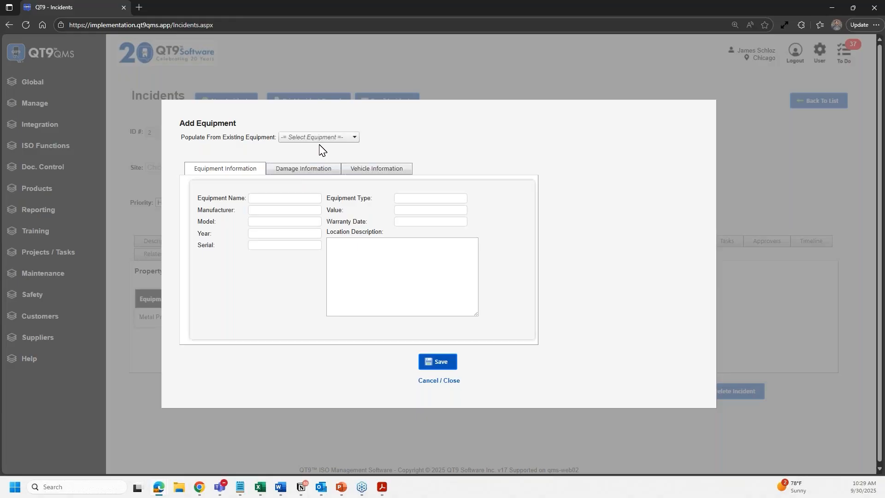
left_click(324, 138)
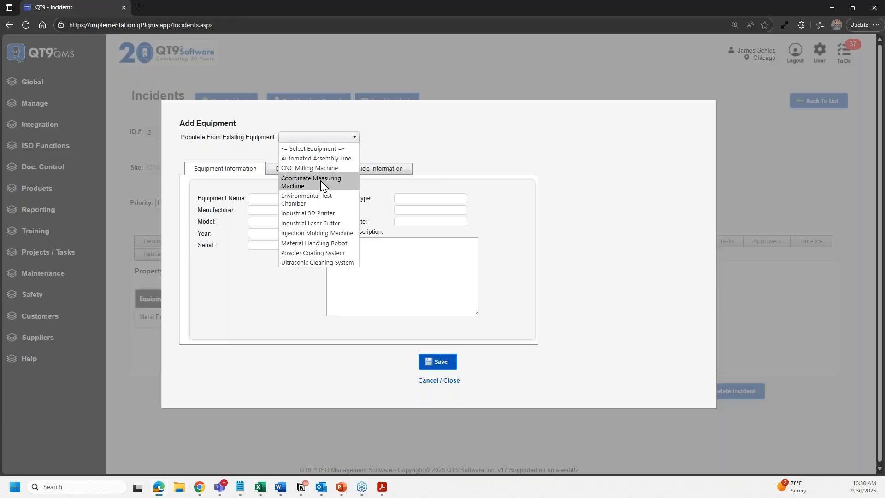
left_click(331, 234)
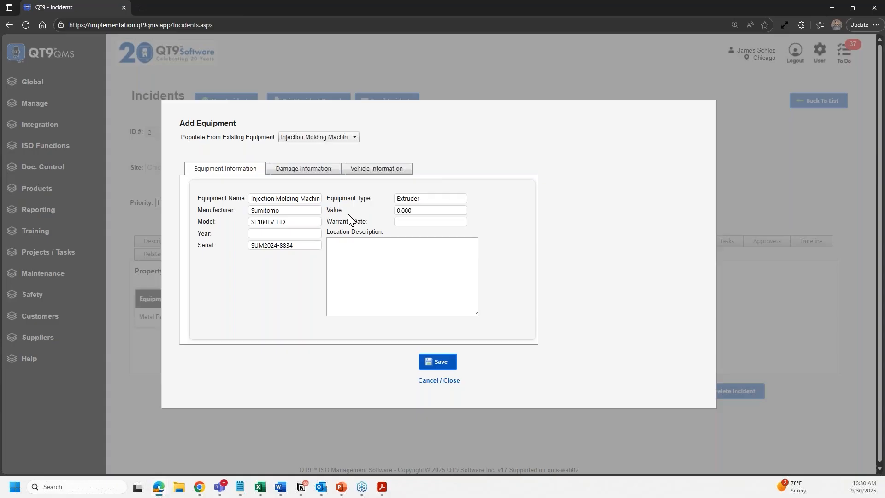
- Review the damage and vehicle details, toggling Repairs Required, and save the equipment to the incident
left_click(302, 169)
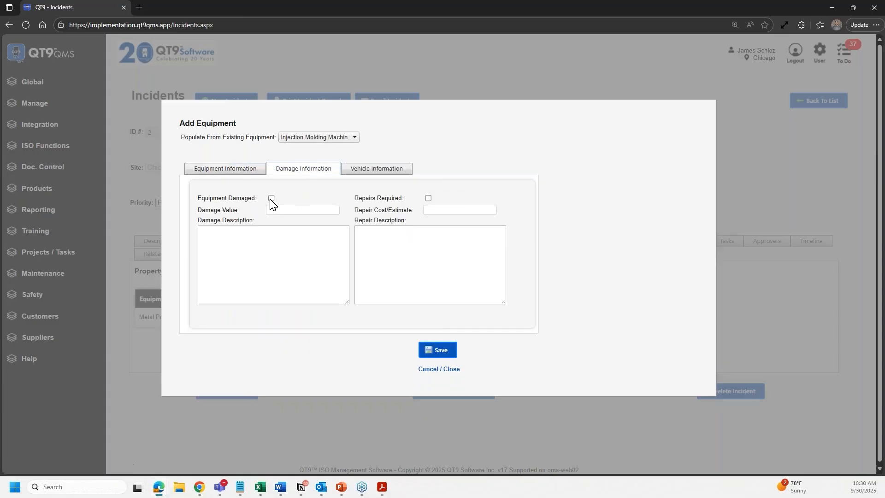
left_click(429, 198)
key("Tab")
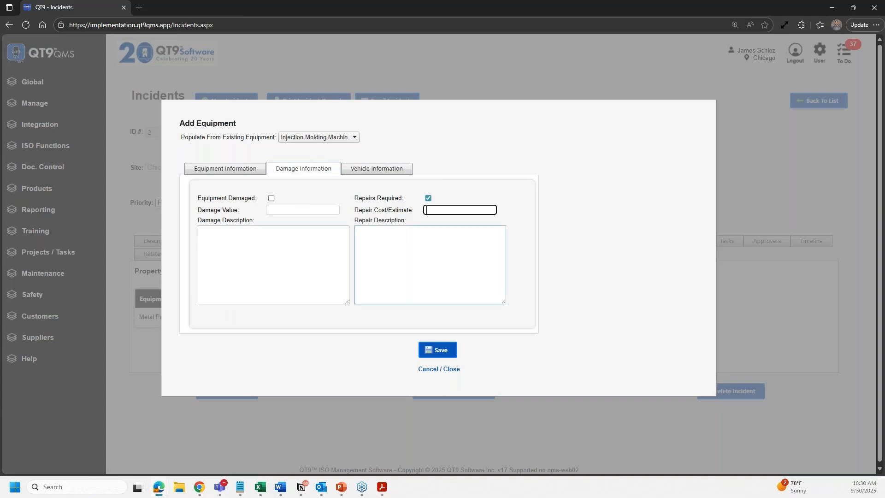
left_click(429, 198)
left_click(389, 179)
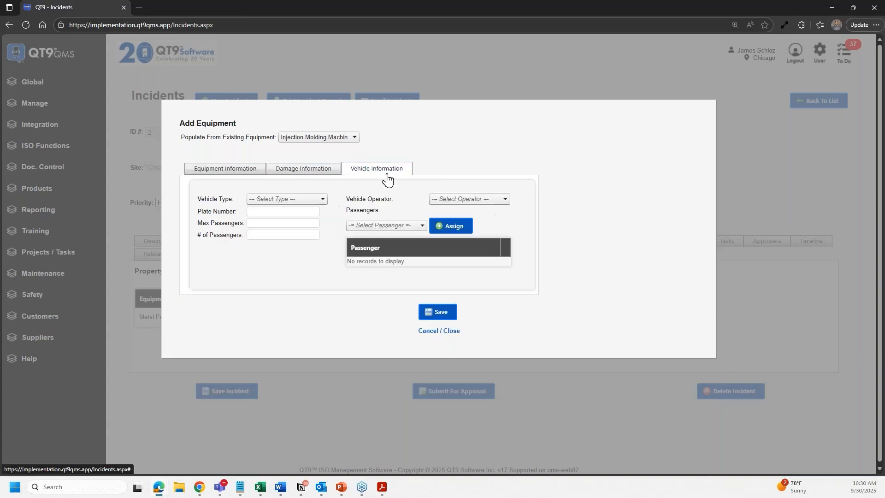
left_click(295, 170)
left_click(238, 175)
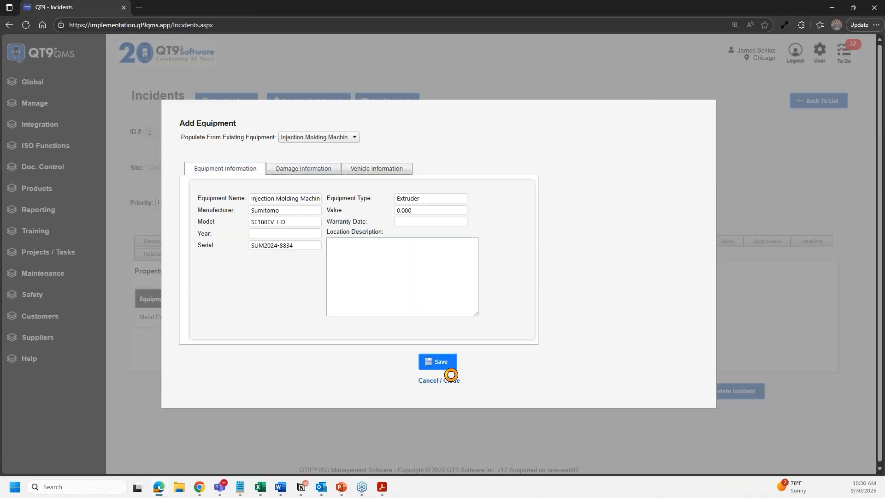
left_click(451, 363)
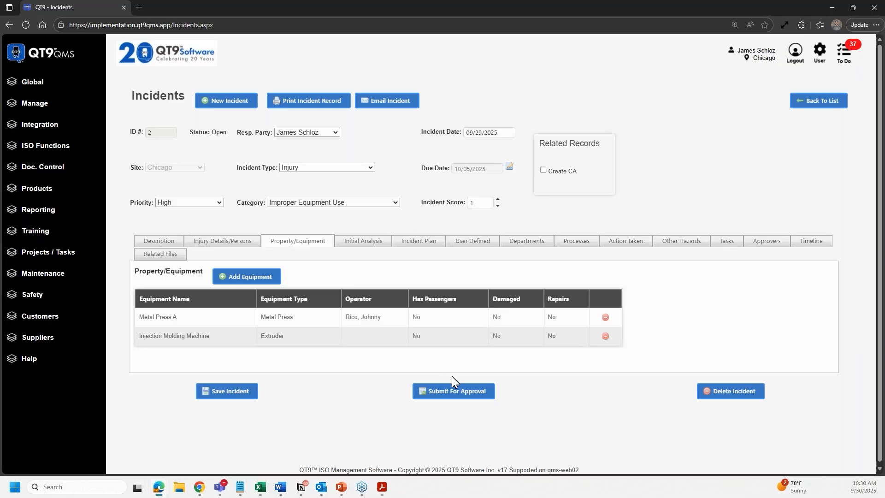
- Review the initial analysis, description and empty incident plan, then view the User Defined impact questions
left_click(349, 245)
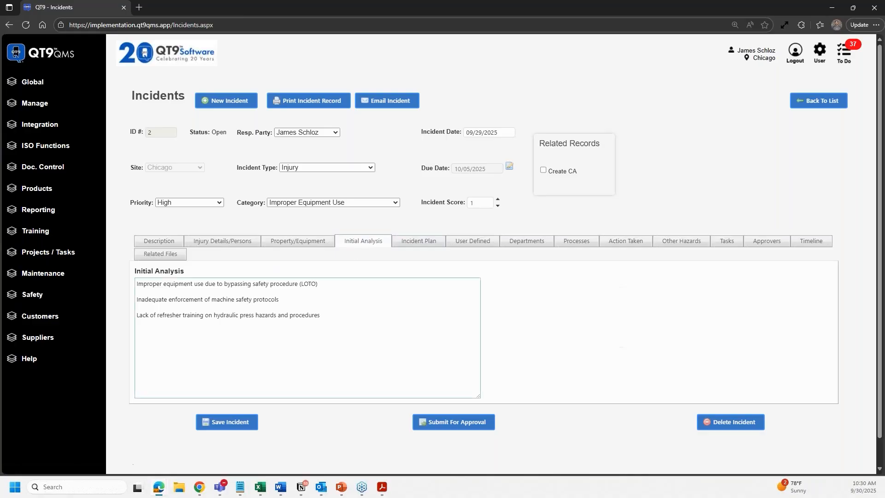
left_click(171, 245)
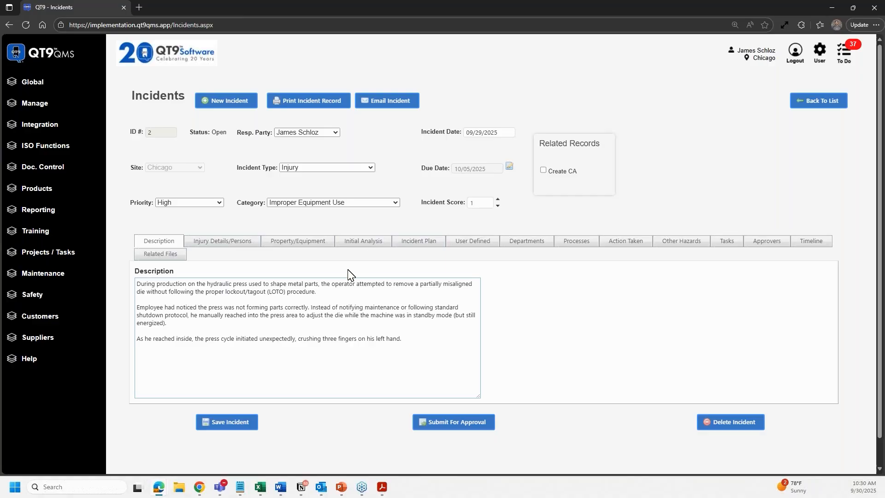
left_click(364, 243)
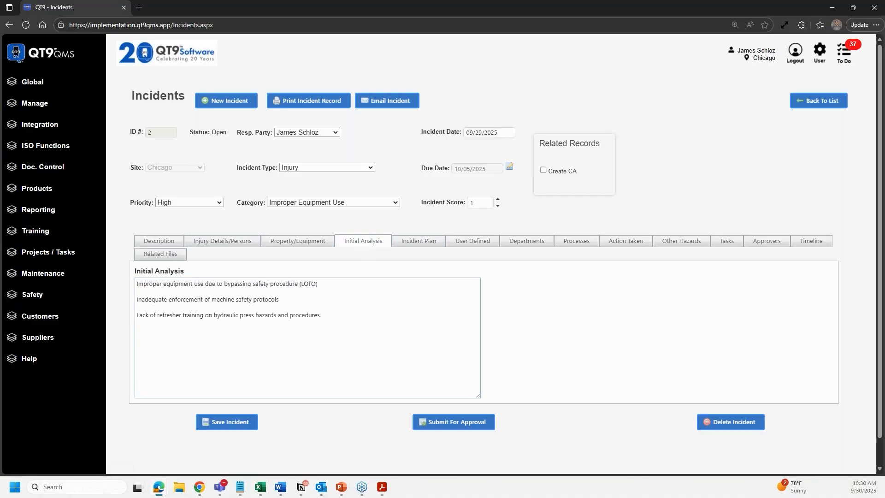
left_click(411, 243)
left_click(319, 322)
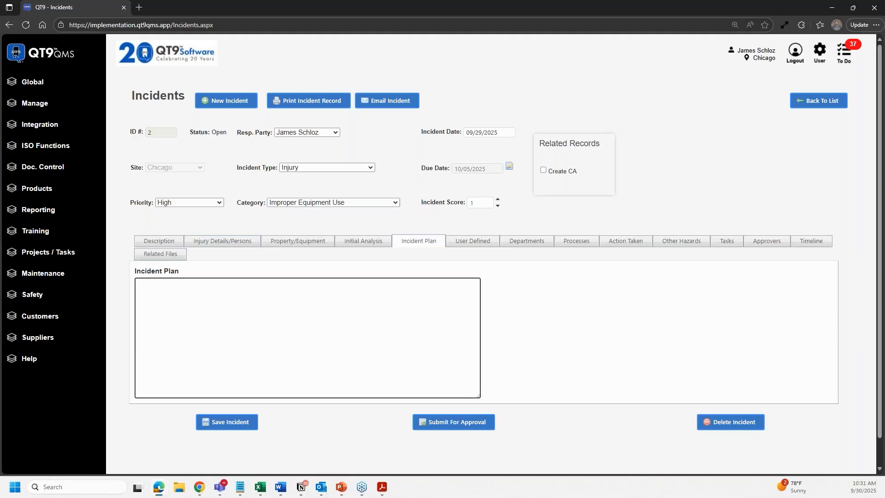
left_click(461, 248)
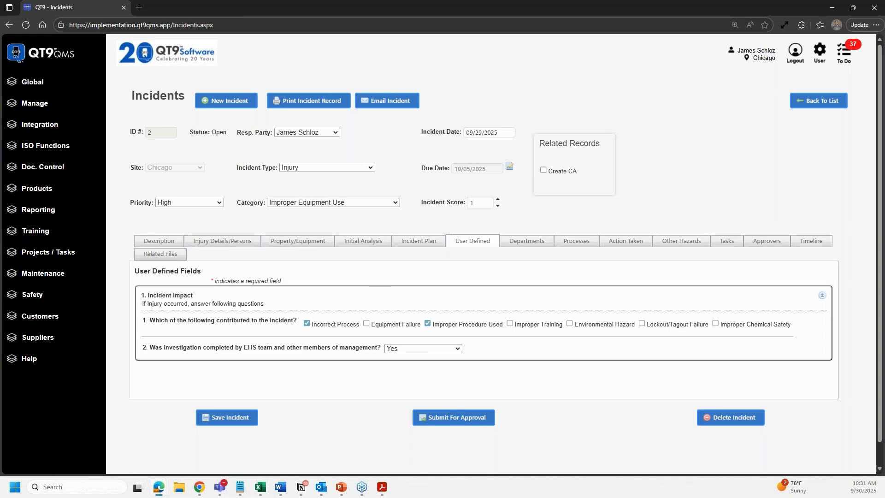
left_click(32, 85)
- Open Global Settings in a new tab to view the Incident user-defined fields, then return to the incident
right_click(47, 128)
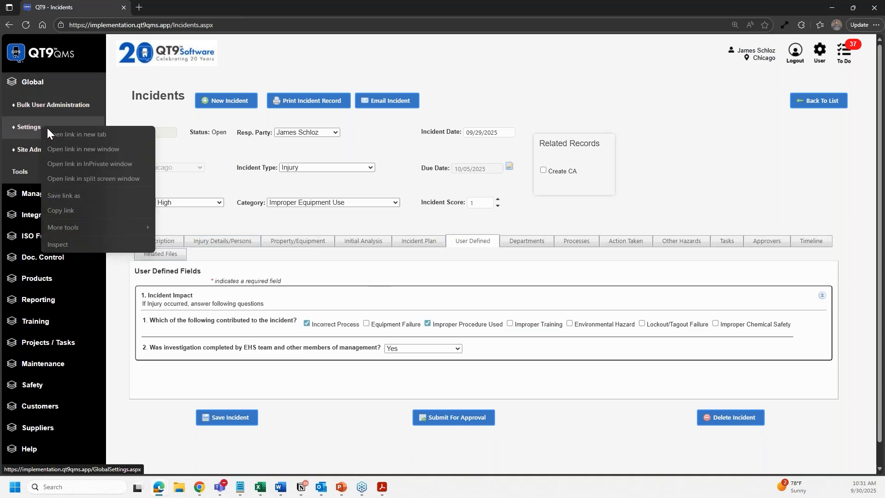
left_click(71, 134)
left_click(183, 7)
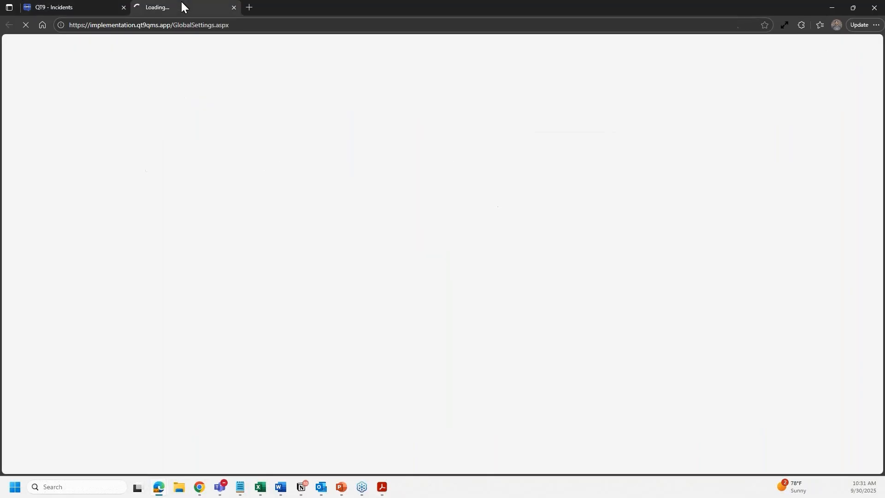
left_click(309, 126)
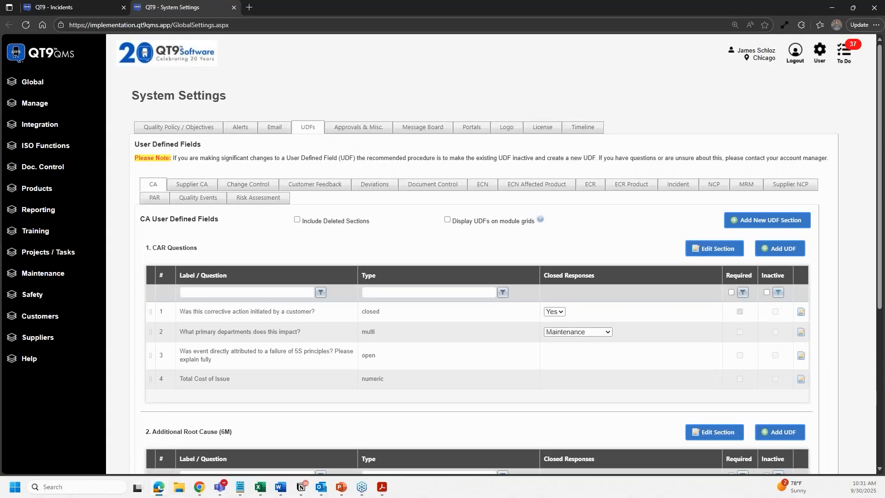
left_click(681, 190)
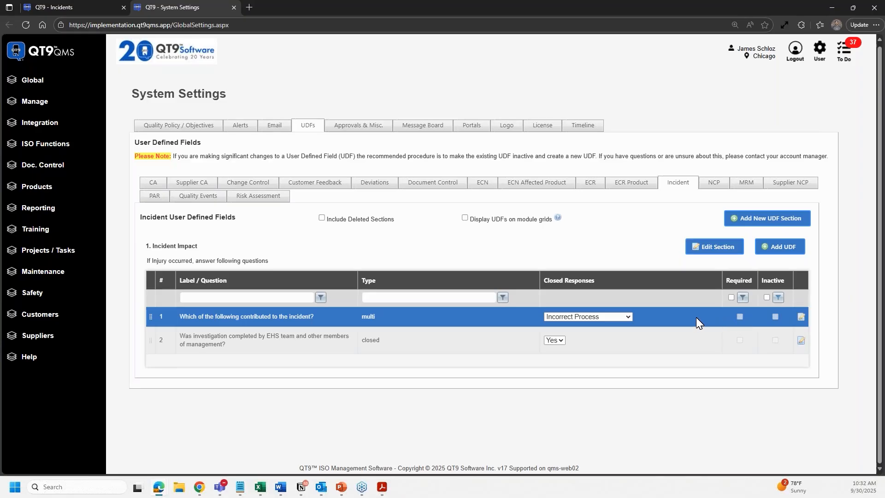
left_click(64, 7)
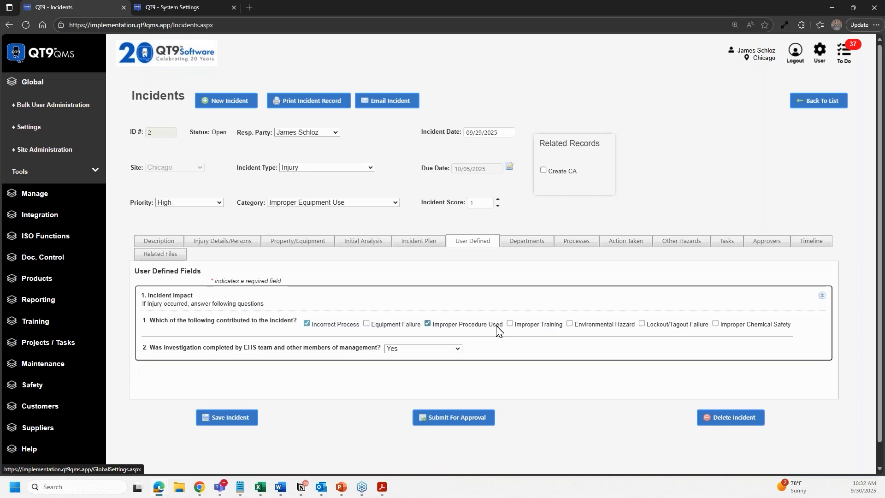
- Choose Machining on the Processes tab, assign it to incident 2, and dismiss the confirmation
left_click(30, 85)
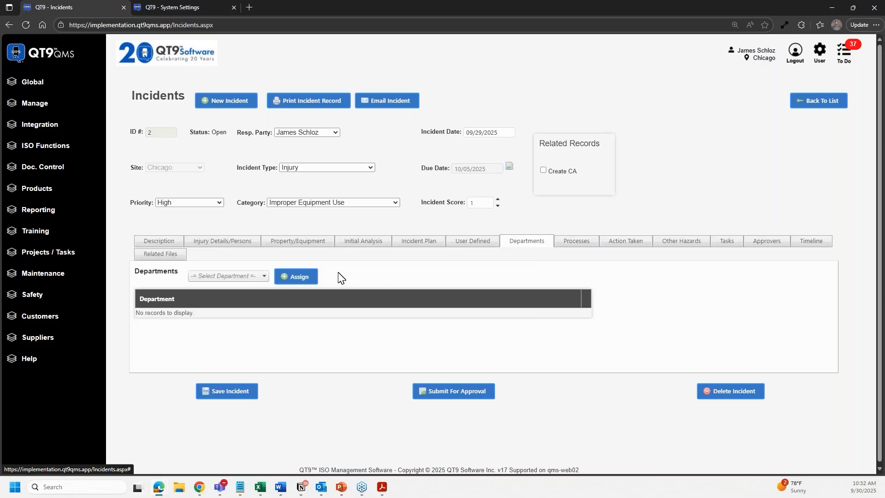
left_click(575, 241)
left_click(212, 276)
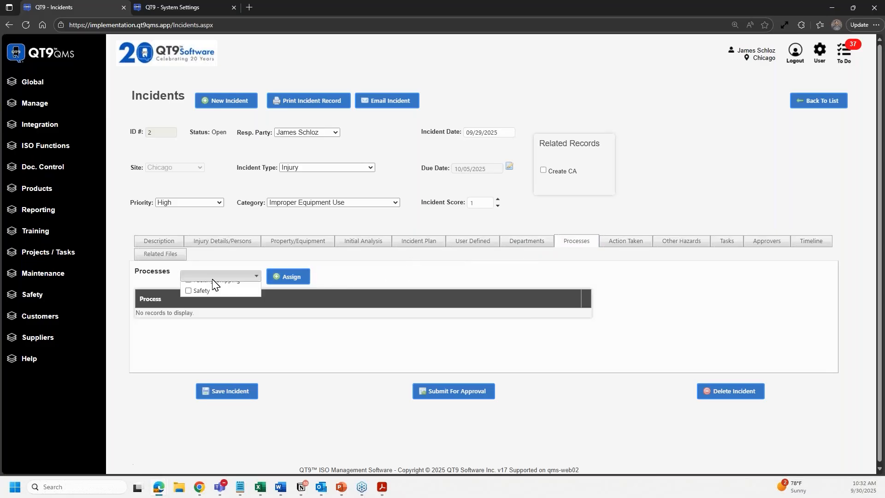
left_click(188, 344)
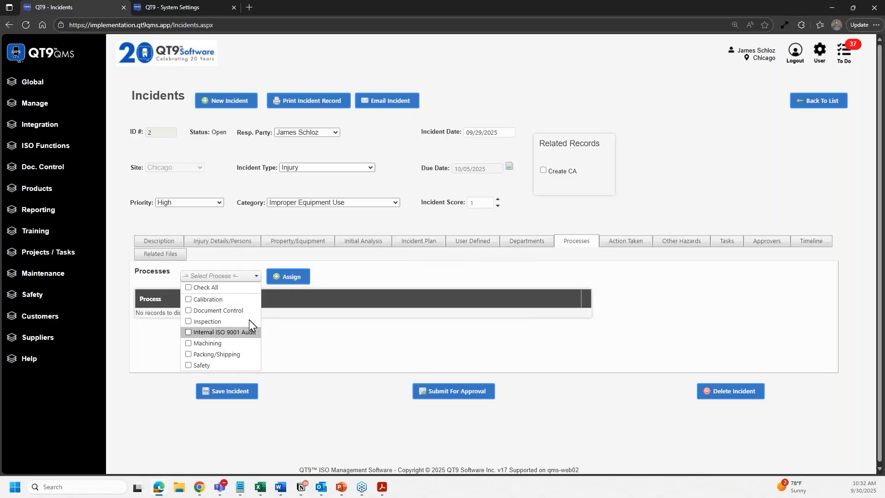
left_click(286, 279)
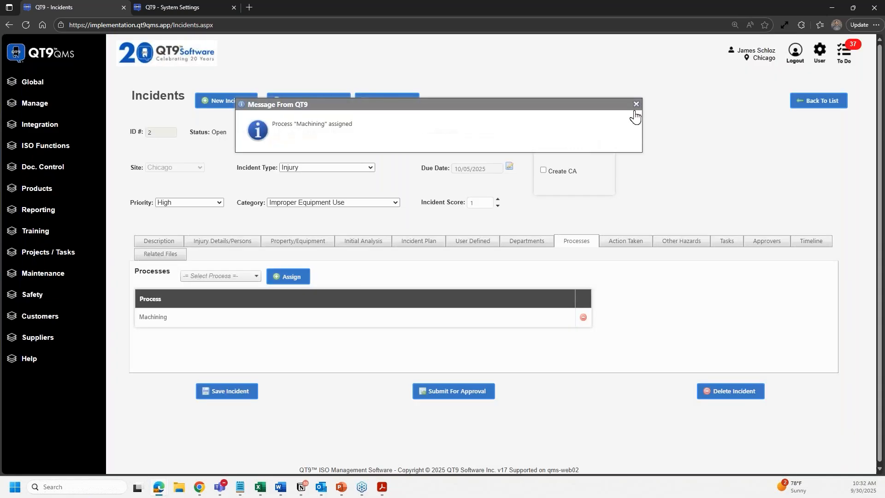
left_click(635, 104)
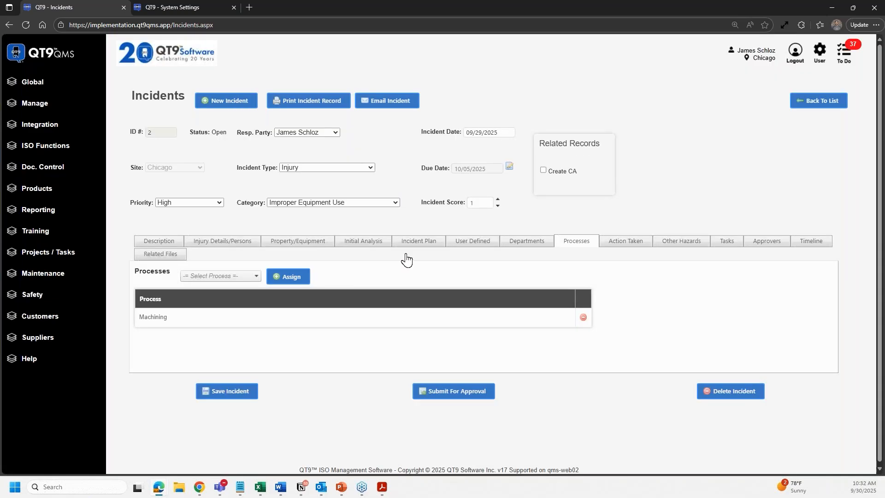
left_click(419, 241)
- Write the incident plan 'Contain injured parties and move to hospital. Review incident'
left_click(143, 284)
type("CXo")
key("BackSpace")
key("BackSpace")
key("BackSpace")
type("Contain")
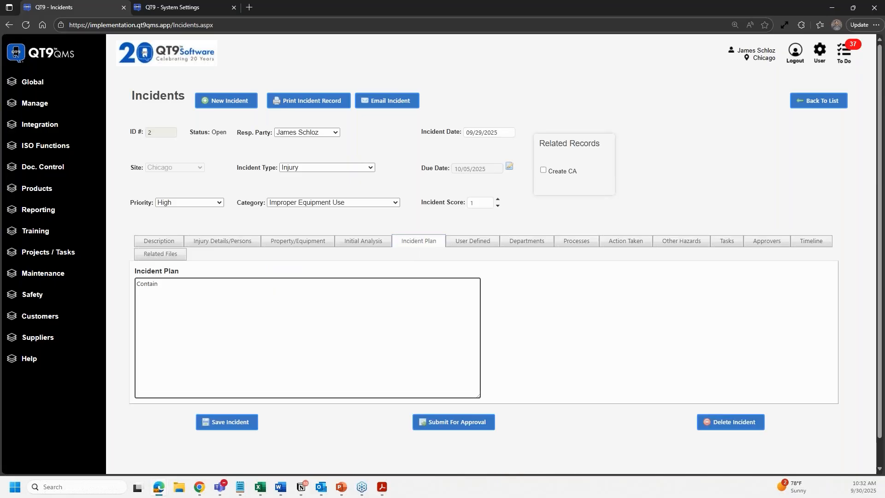
type(" injured parties and move to hospital. Review incident")
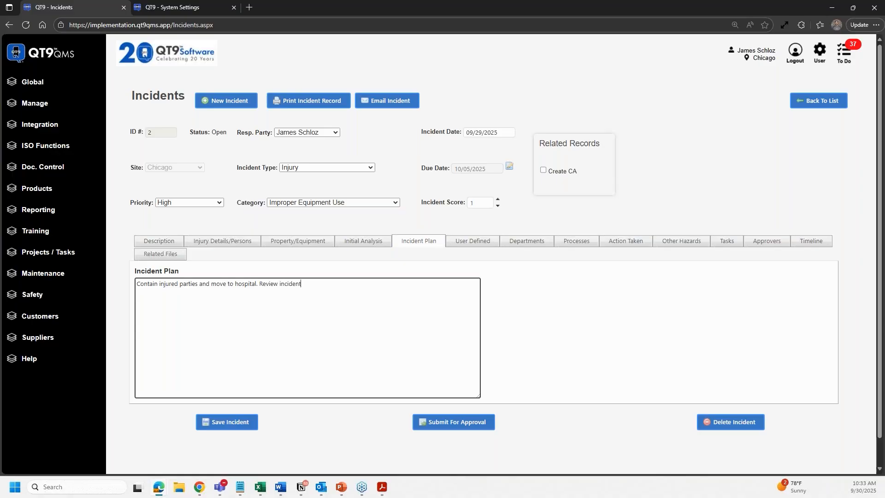
- Look over the text on the Action Taken tab without changing it
left_click(620, 243)
left_click_drag(365, 319, 194, 307)
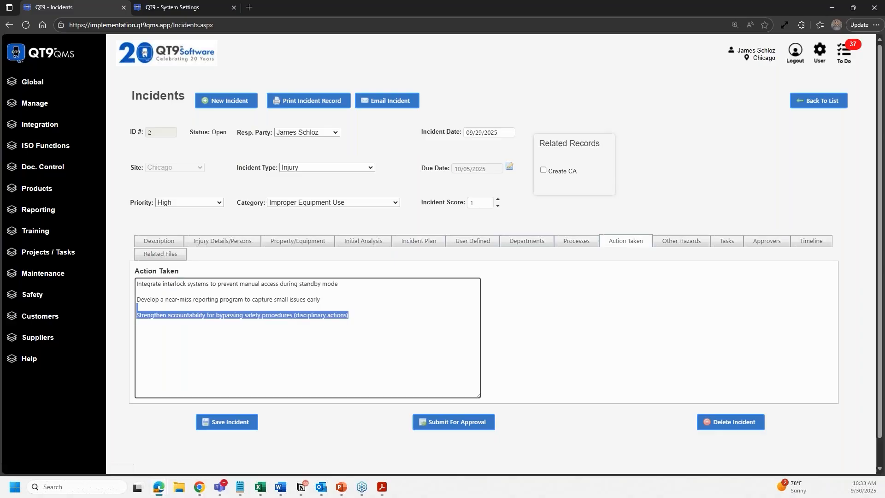
left_click(349, 315)
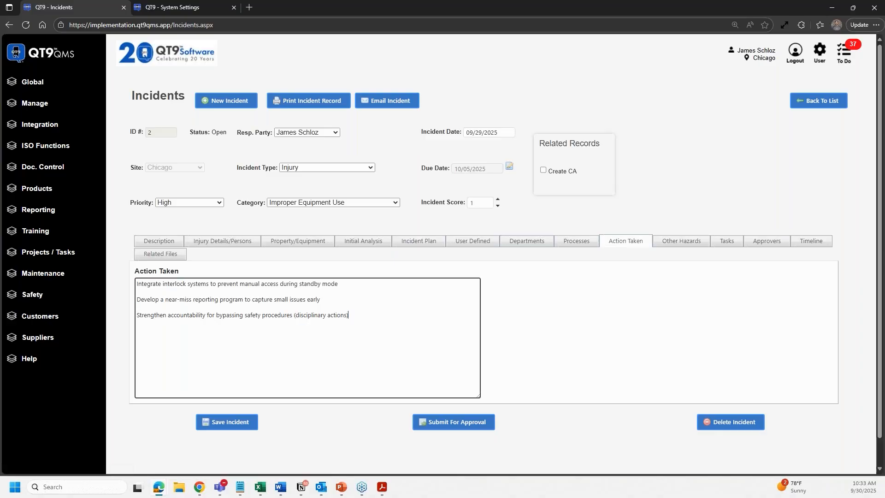
left_click(389, 268)
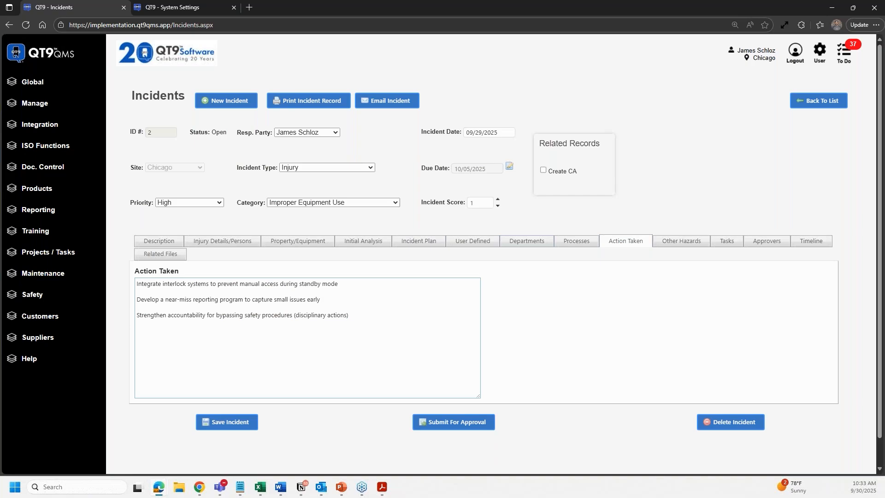
- Review the Other Potential Hazards text, then show the incident's empty task list
left_click(349, 315)
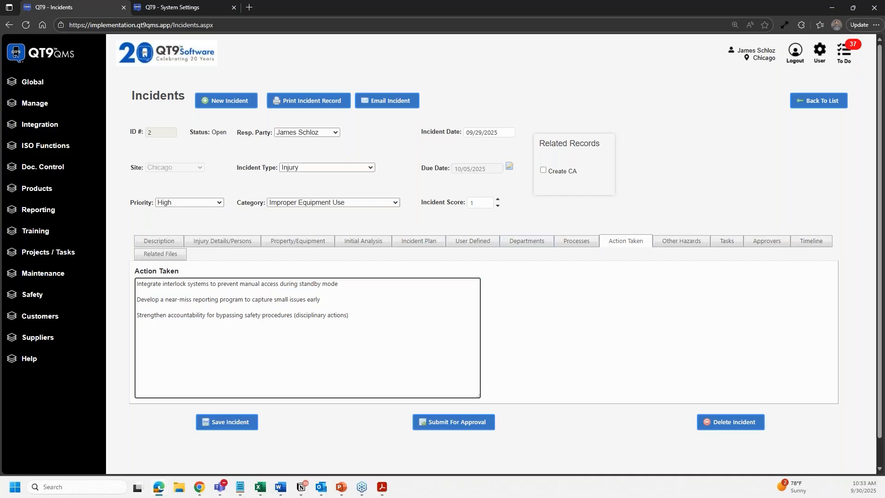
left_click(671, 242)
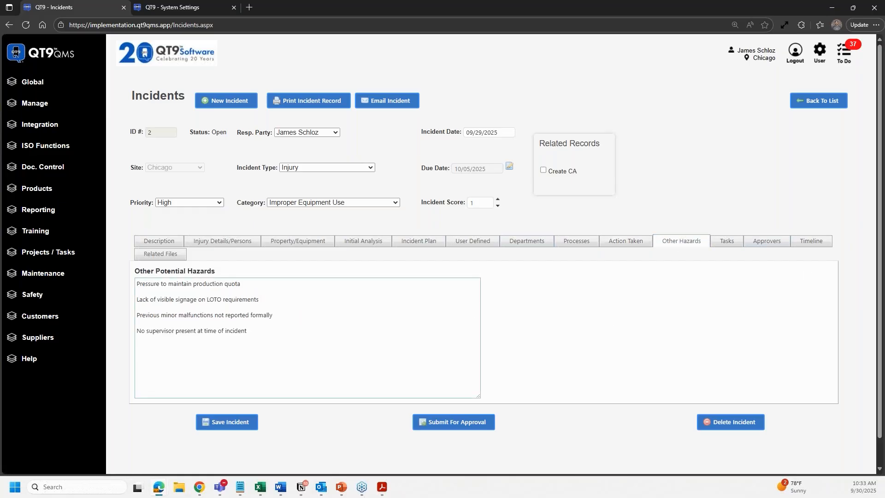
left_click(308, 344)
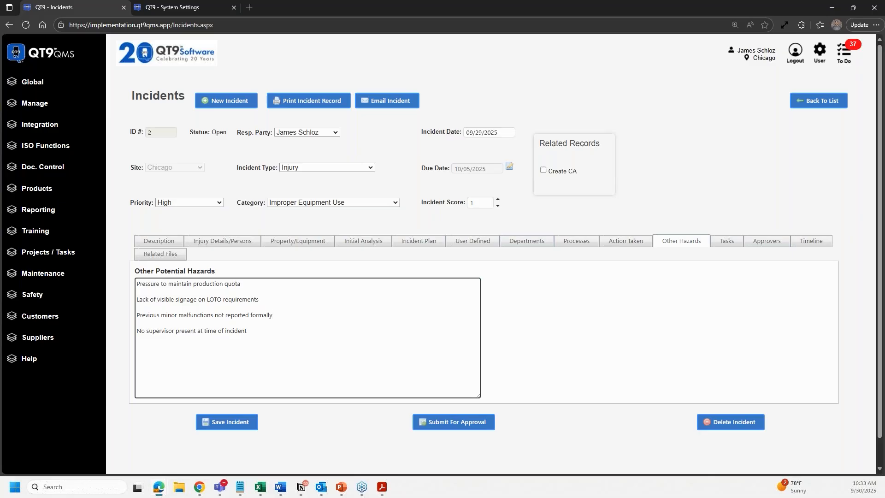
left_click(733, 242)
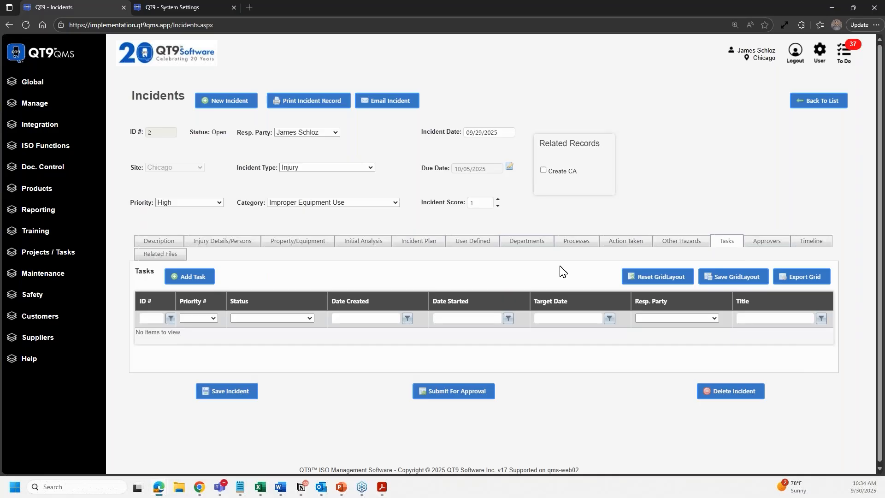
- Show incident 2's Approvers tab, which has no approvers or management notes yet
left_click(774, 248)
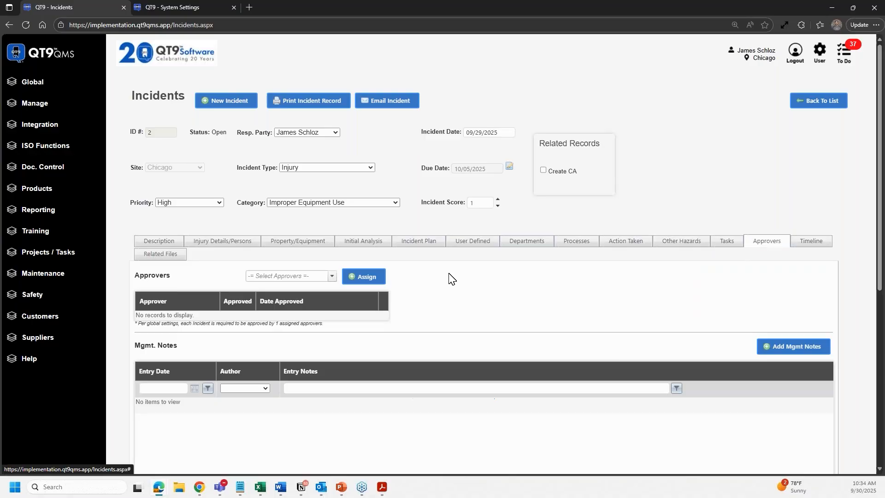
- Pick the current user from Select Approvers, assign them, and dismiss the assignment message
left_click(332, 276)
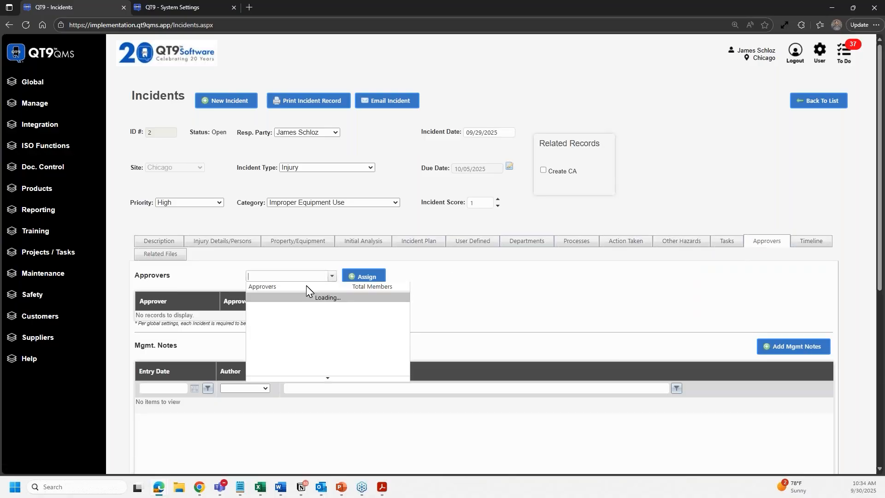
left_click(307, 298)
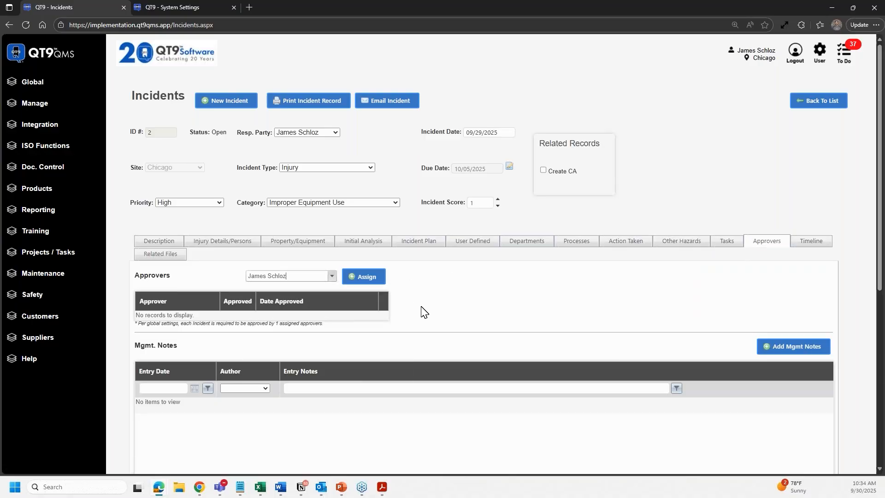
left_click(367, 279)
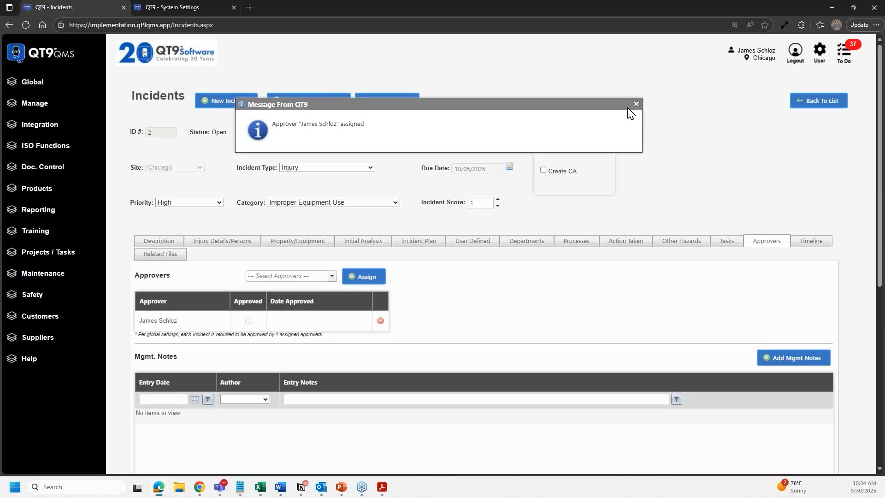
left_click(637, 104)
scroll(526, 287, "down", 2)
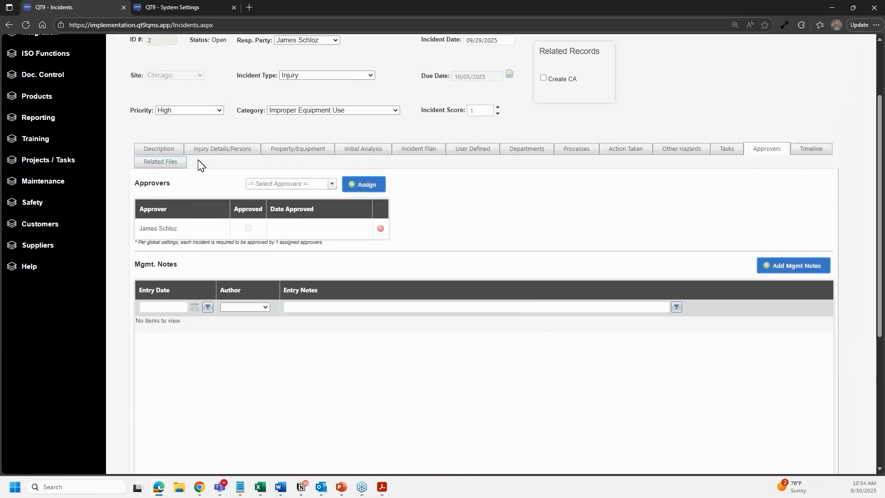
scroll(577, 231, "up", 1)
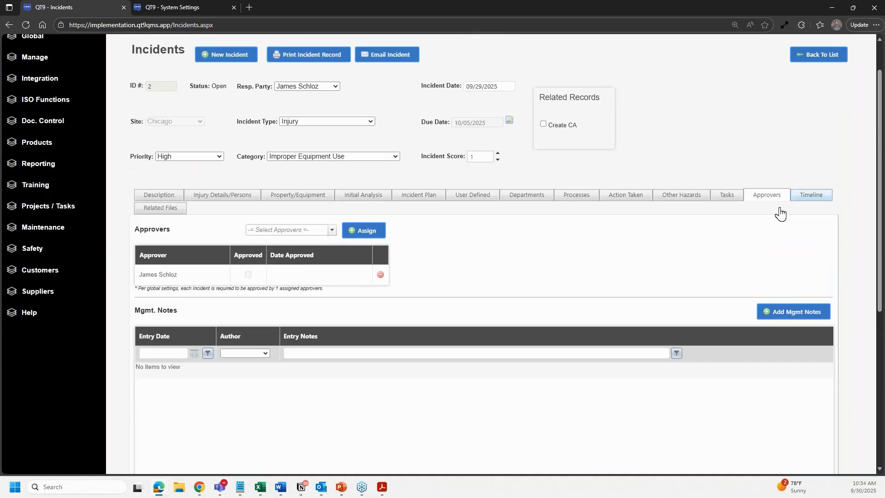
left_click(801, 202)
- Scroll through the timeline's approver-assignment entries, then show the still-empty Related Files section
scroll(438, 260, "down", 1)
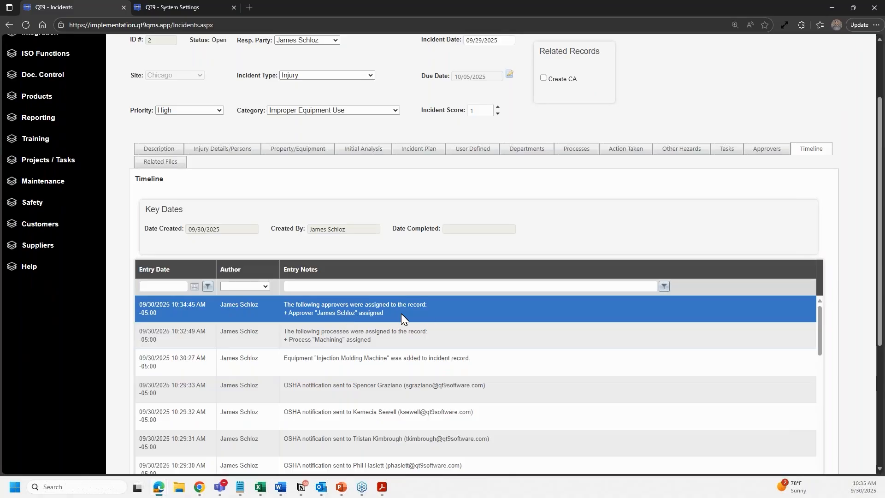
scroll(400, 313, "up", 2)
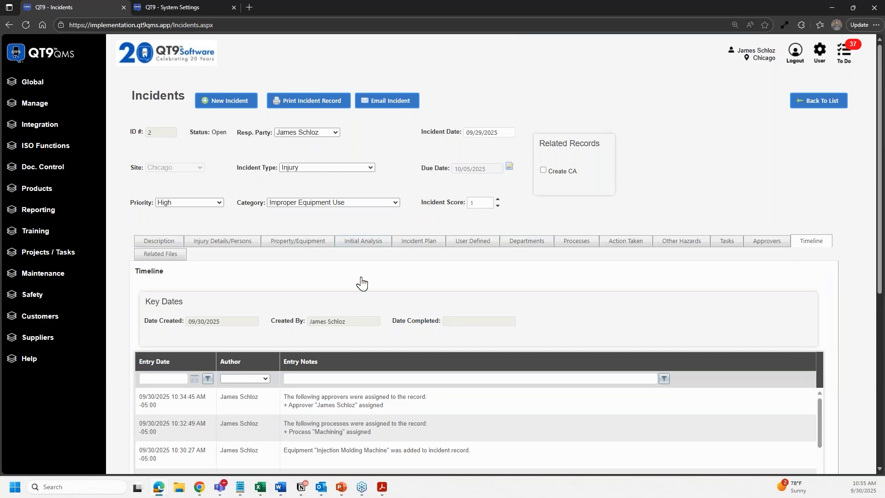
left_click(180, 259)
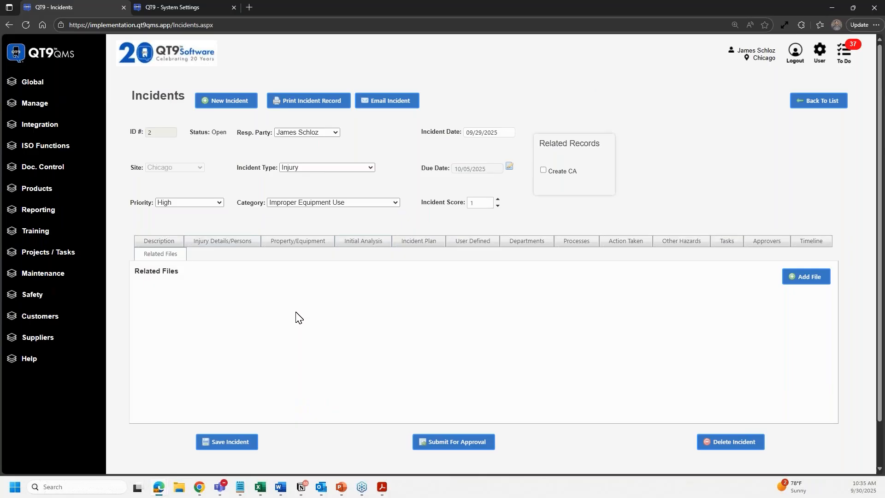
- Upload Blank Doc 8.20.docx to the incident as related file 'Completed Risk Register'
left_click(794, 278)
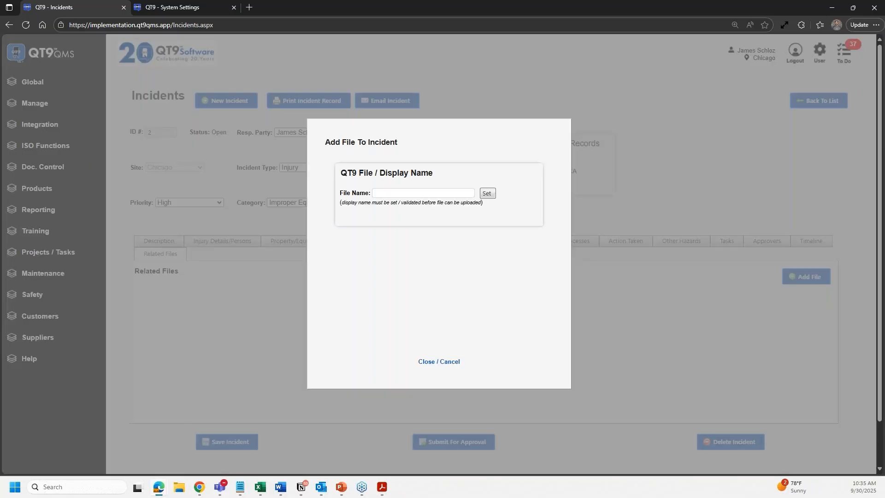
left_click(402, 193)
type("Completed Risk RE")
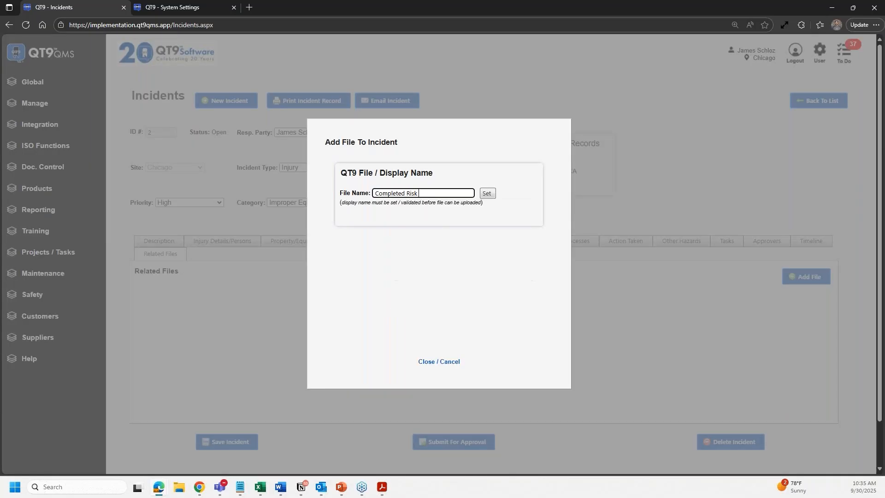
key("BackSpace")
type("egister")
left_click(486, 193)
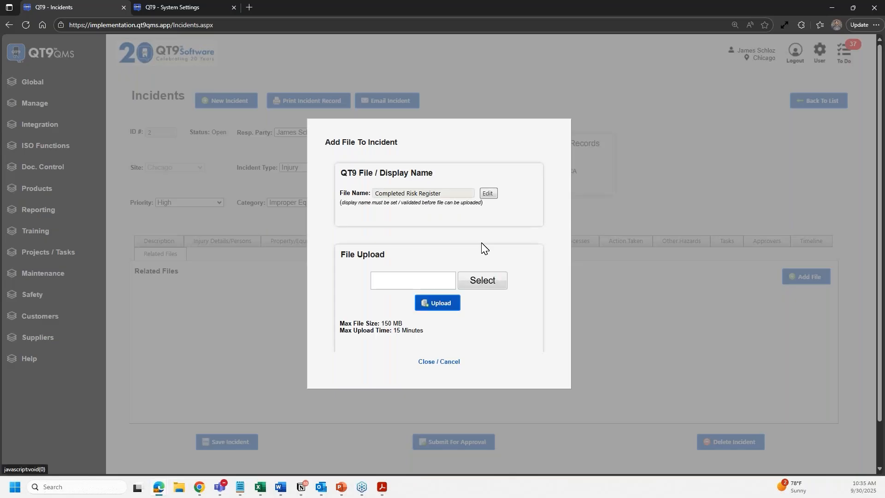
left_click(482, 281)
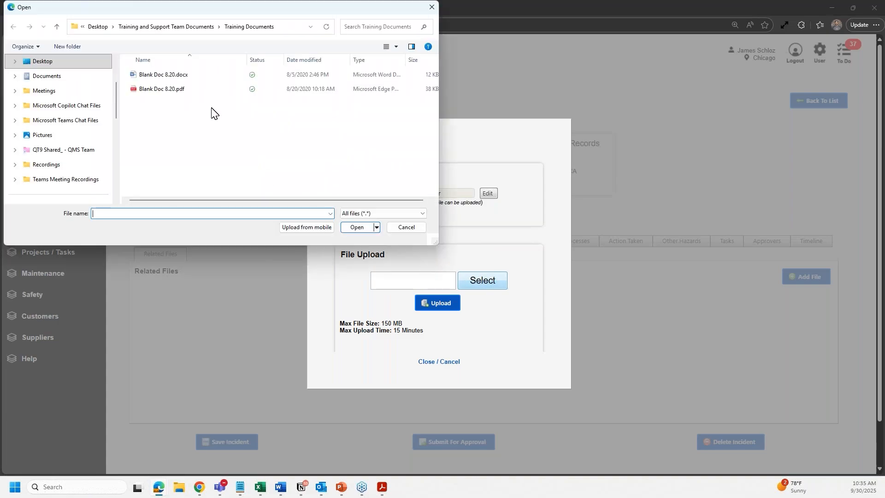
left_click(197, 75)
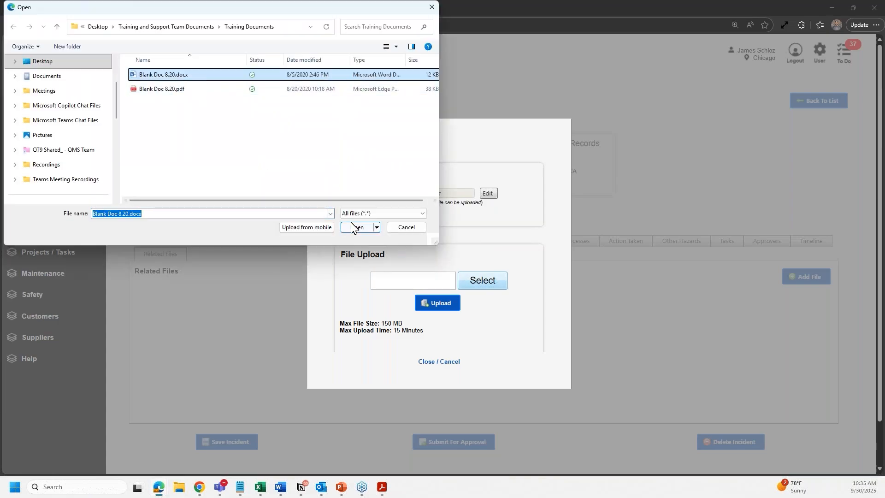
left_click(356, 227)
left_click(435, 301)
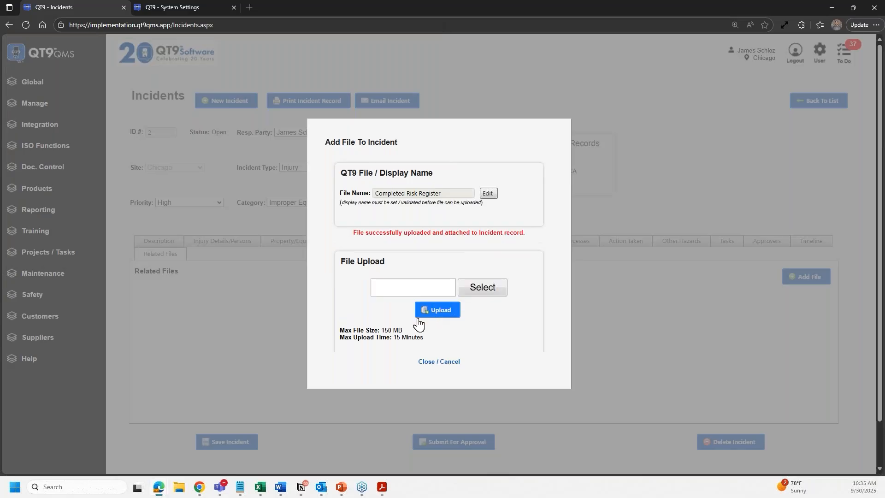
left_click(438, 362)
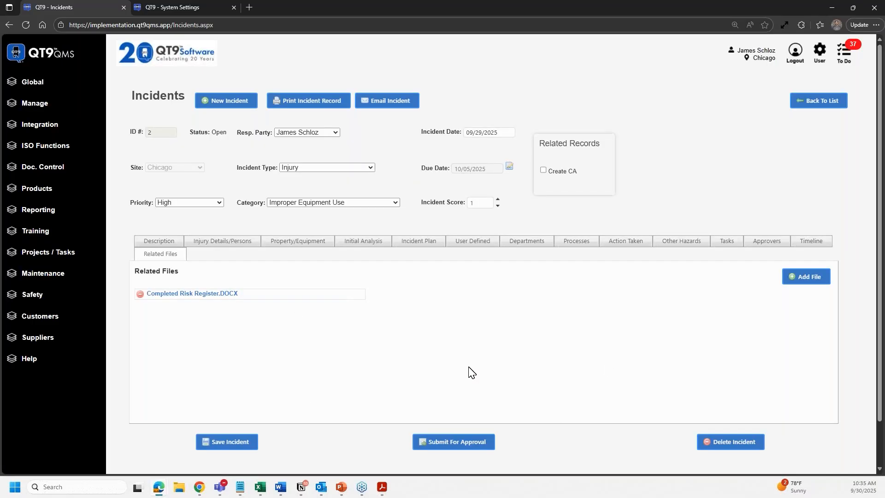
- From the Description tab, submit incident 2 for approval
left_click(177, 245)
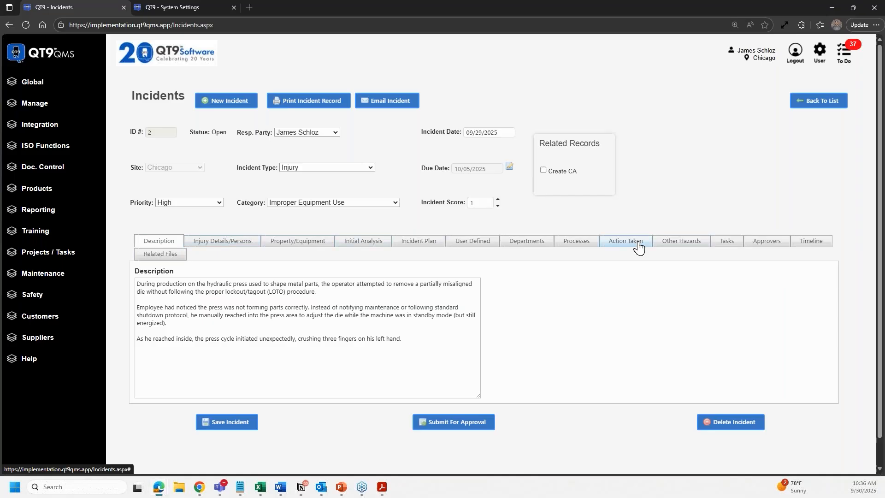
left_click(460, 435)
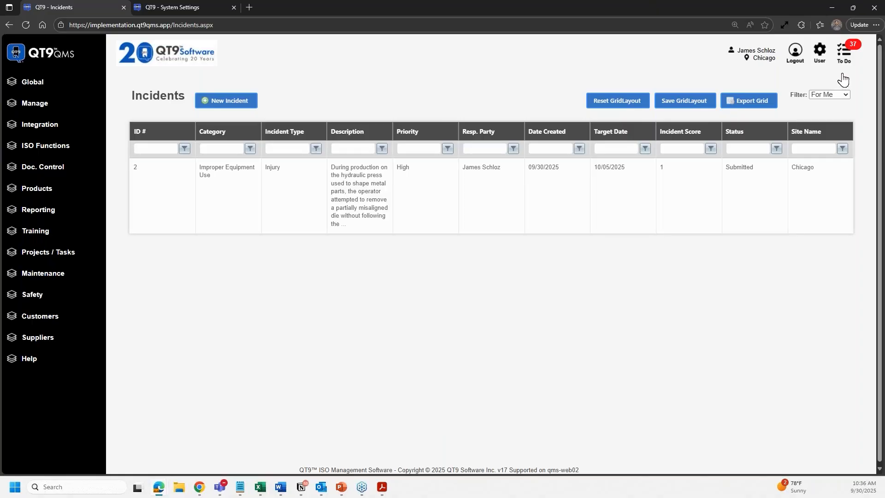
- Reopen submitted incident 2 from the list and check its Other Hazards, Approvers and Description tabs
left_click(851, 55)
left_click(851, 55)
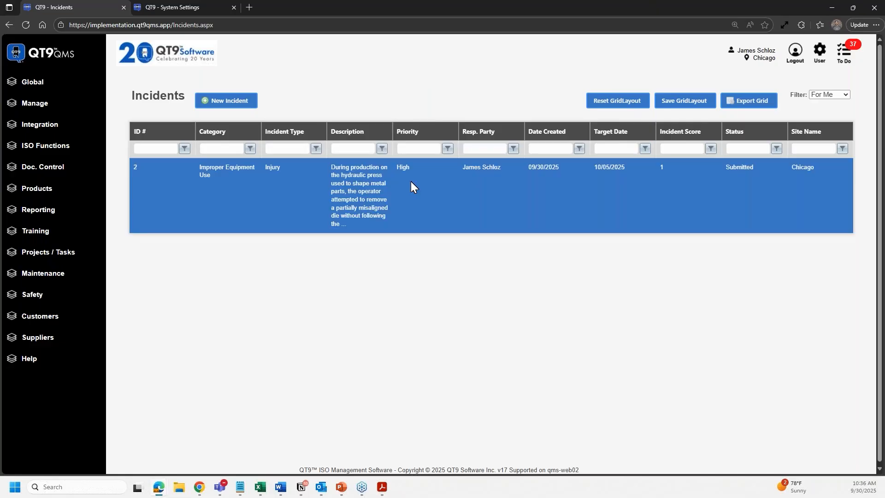
left_click(411, 181)
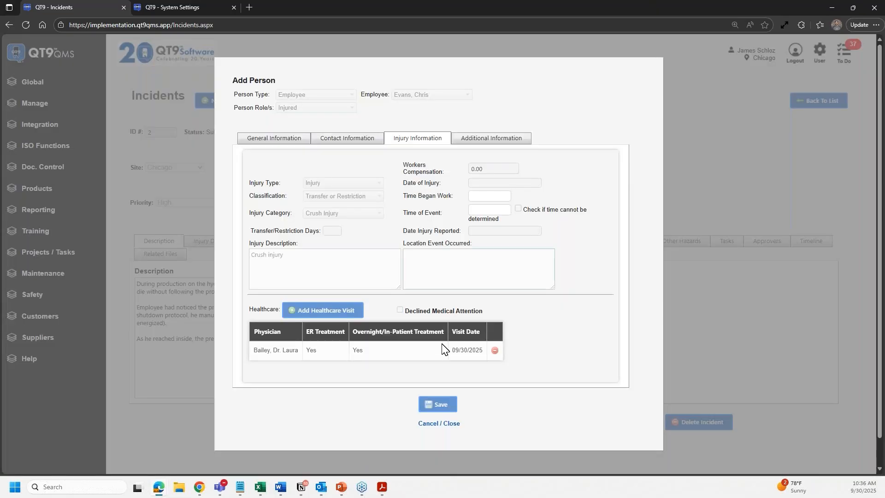
left_click(432, 433)
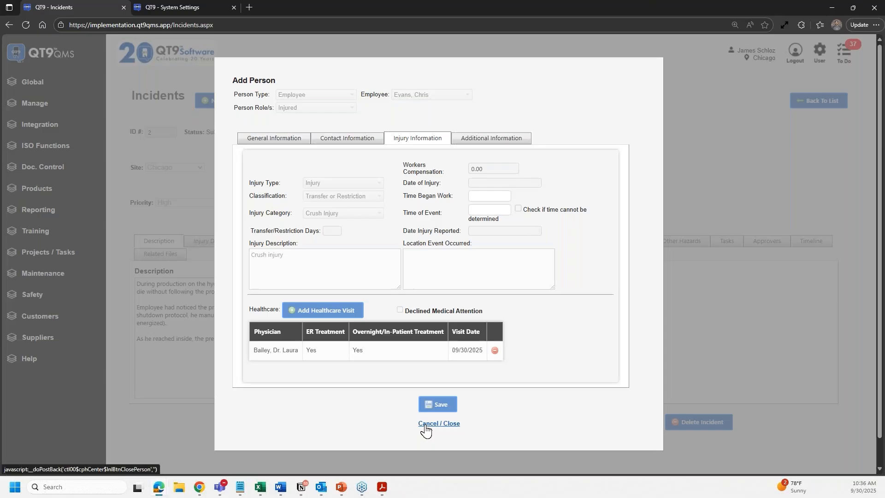
left_click(432, 435)
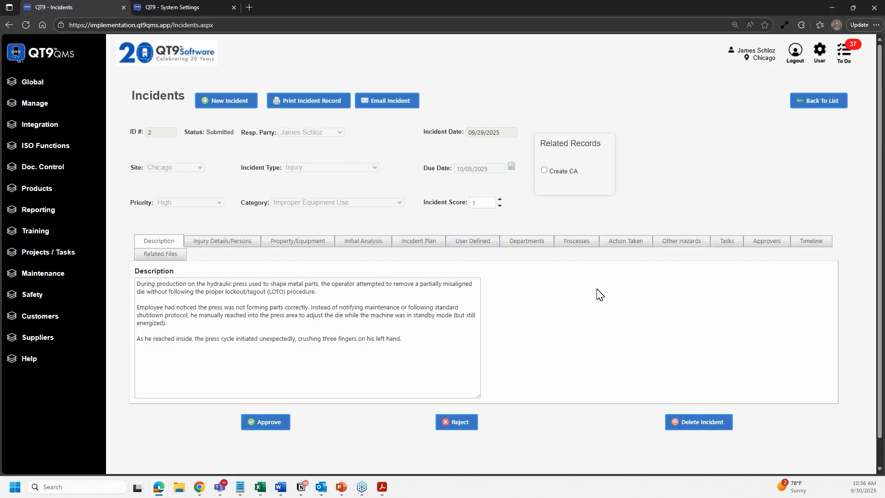
left_click(676, 246)
left_click(766, 241)
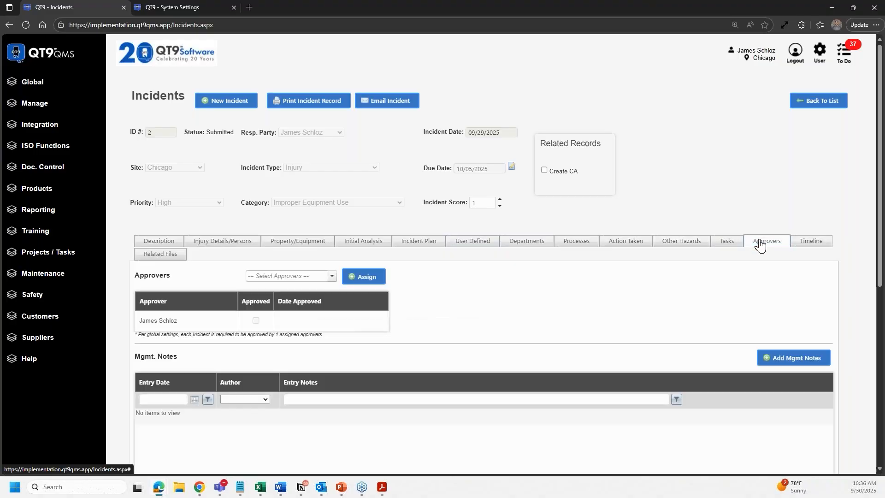
left_click(158, 244)
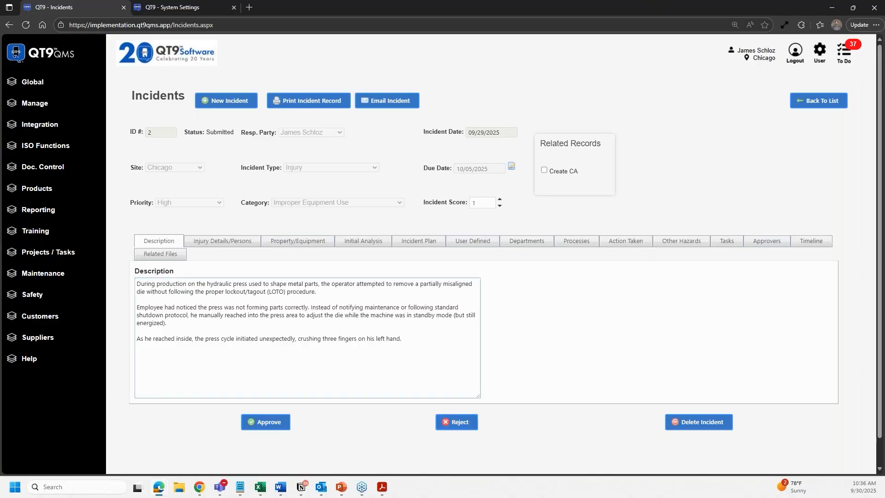
- Approve incident 2 with the account password, confirming without approval notes
left_click(271, 436)
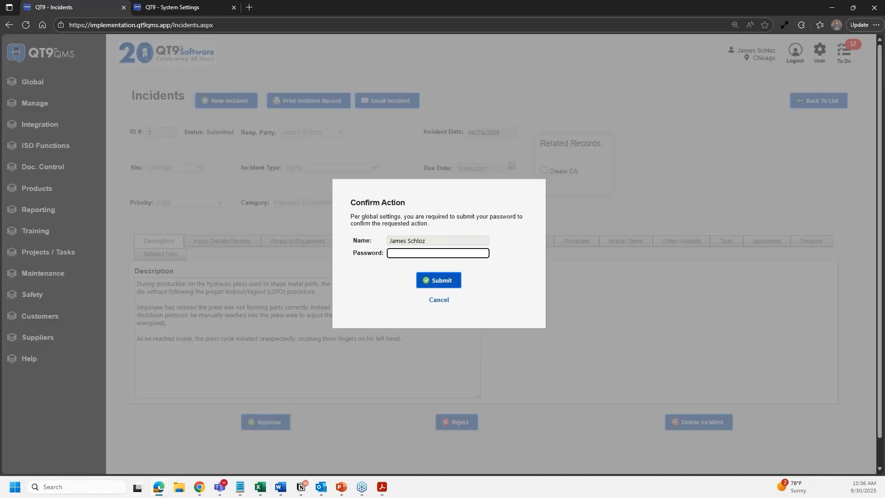
type("•••••••••")
left_click(441, 284)
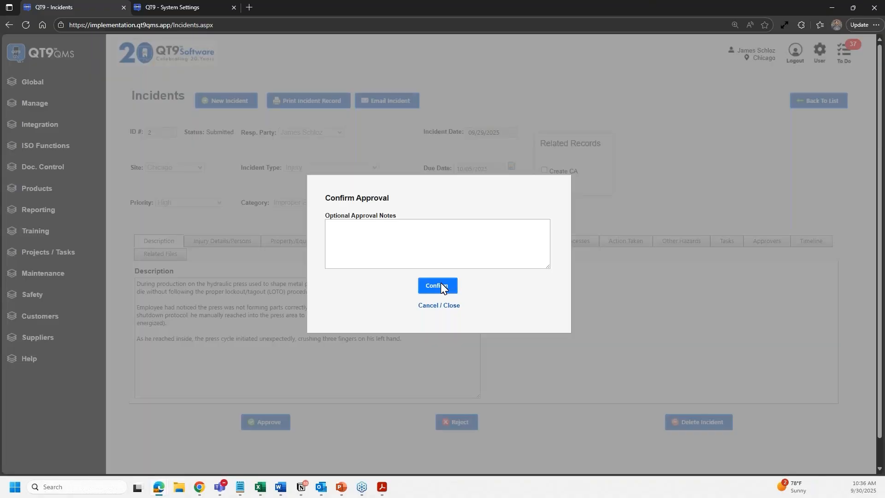
left_click(438, 286)
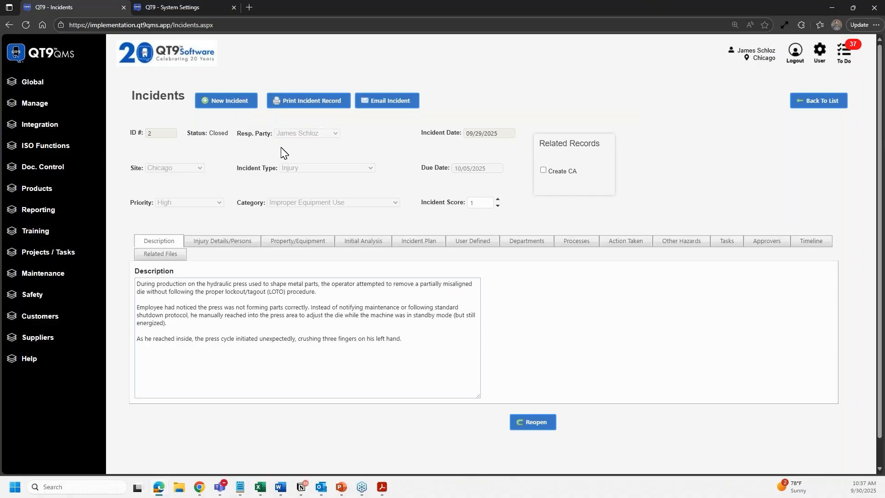
- Review the closed incident's injured persons, then return to the QT9 home page
left_click(242, 247)
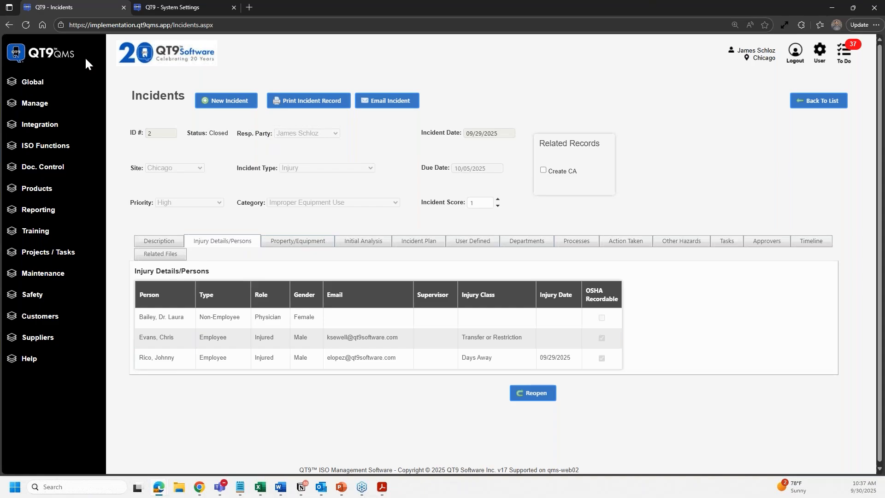
left_click(70, 56)
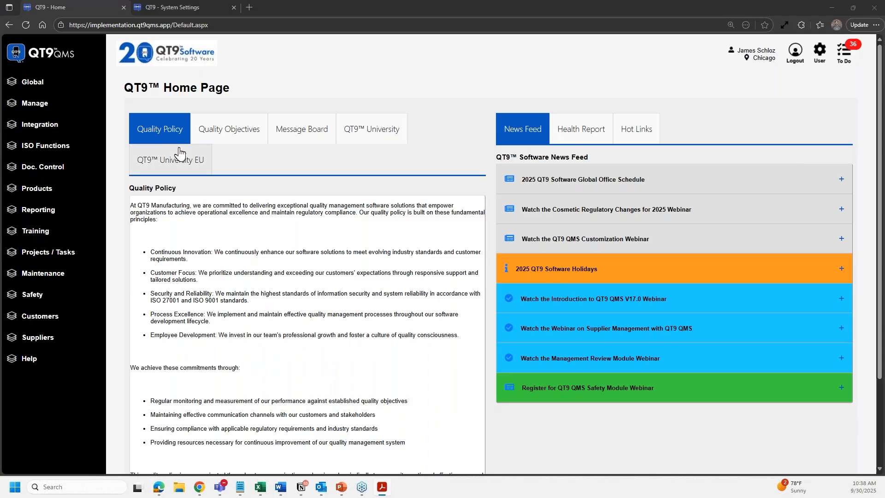
- Expand Projects / Tasks in the left menu to reach the Projects list
left_click(61, 256)
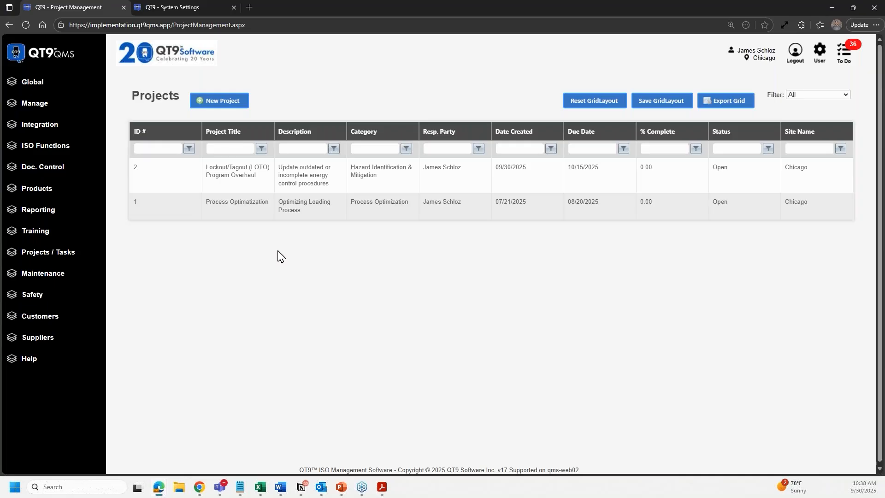
- Open project 2, Lockout/Tagout (LOTO) Program Overhaul, and scroll through its record
left_click(245, 183)
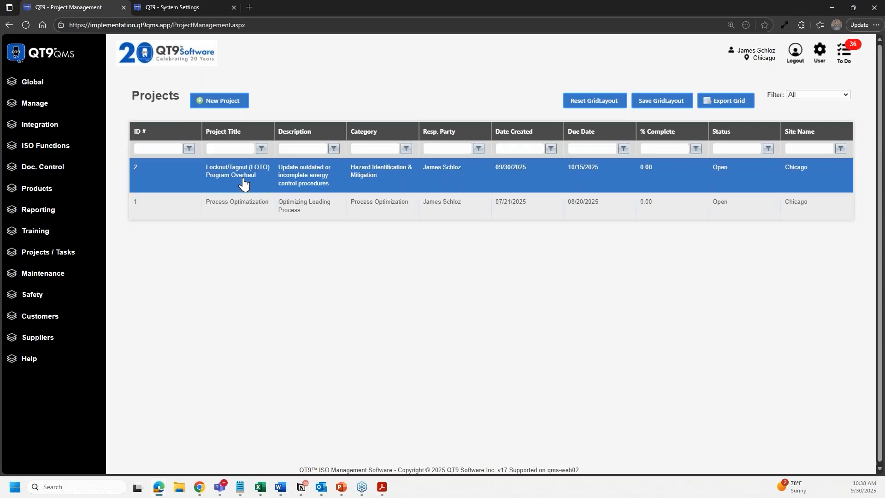
left_click(298, 192)
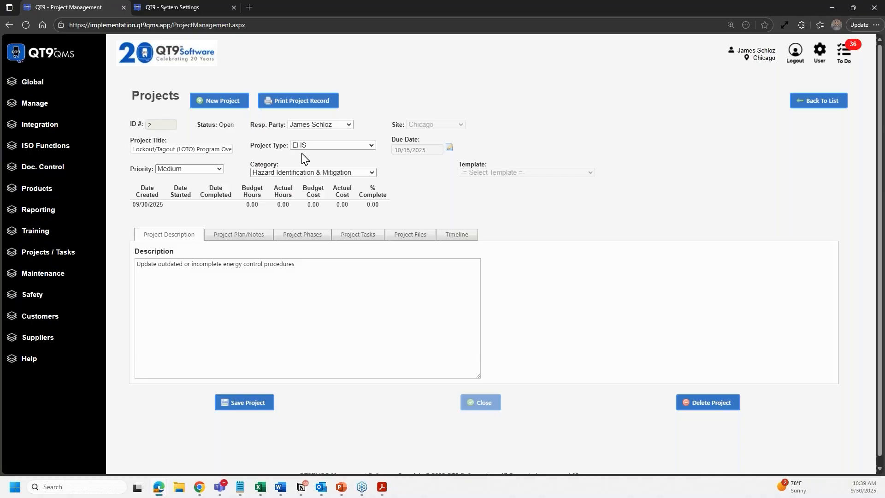
scroll(327, 169, "down", 1)
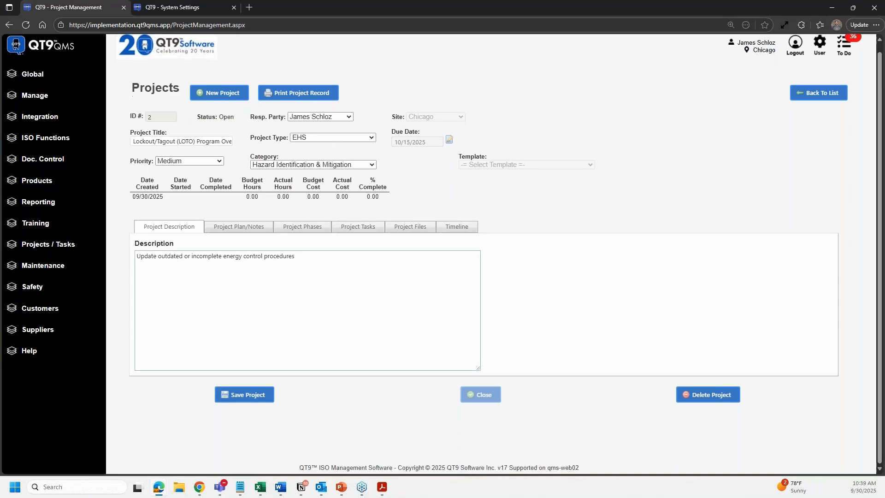
- Look over the LOTO project's plan notes and five phases (targets through 11/07/2025), then its empty task list
left_click(256, 231)
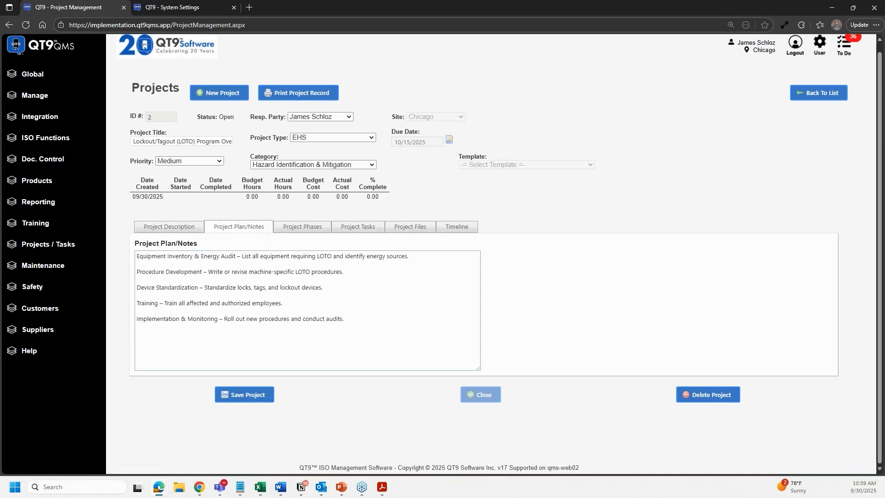
left_click(294, 230)
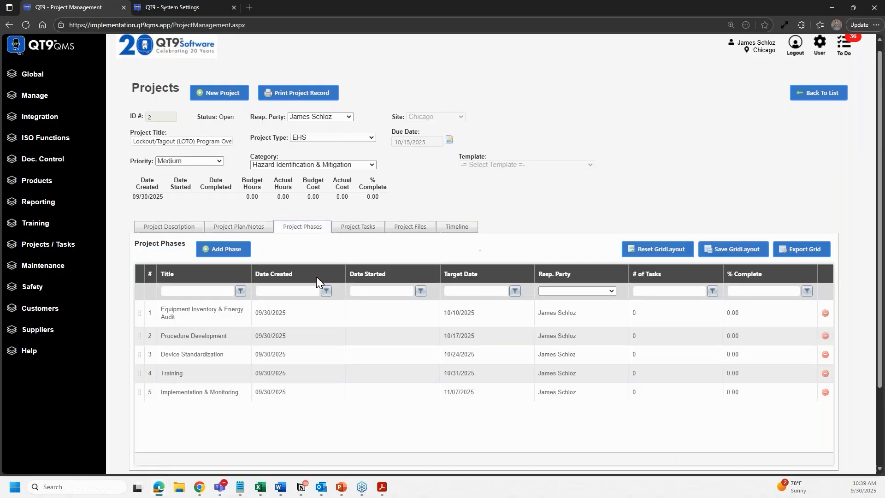
scroll(331, 266, "down", 1)
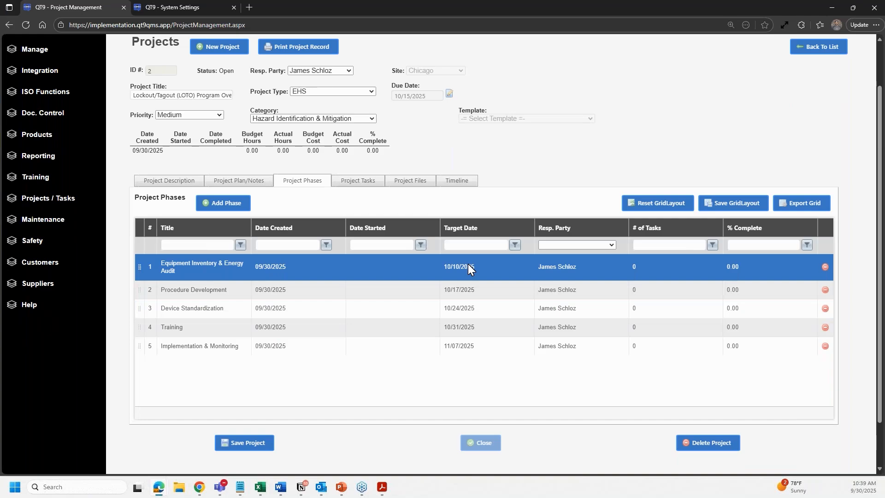
left_click(361, 181)
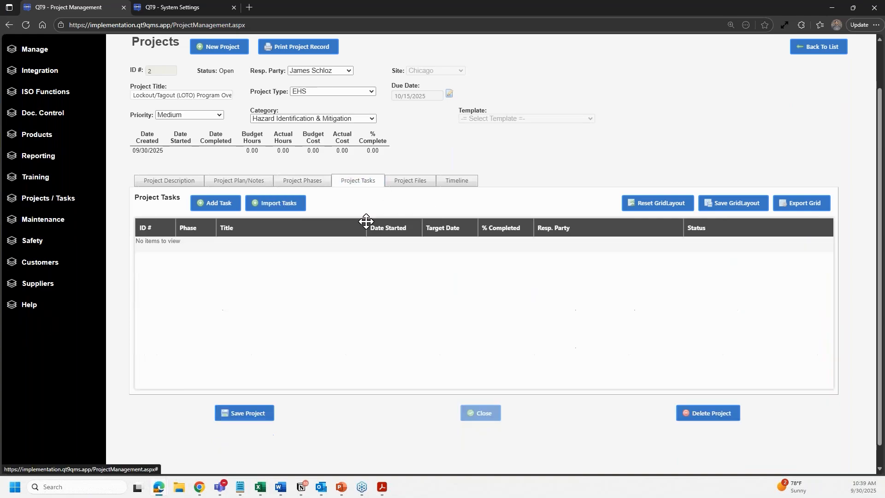
- Start a new task titled 'Equipment Inventory Audit', due 10/03/2025, with a responsible person
left_click(218, 205)
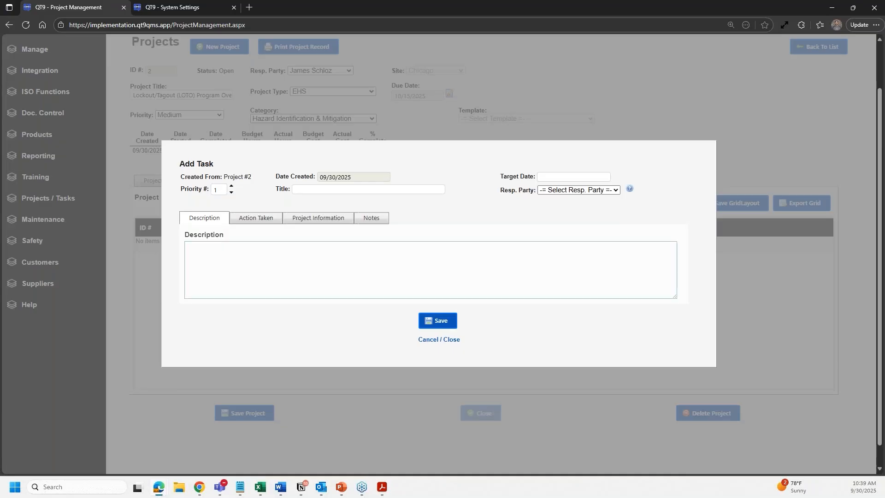
left_click(323, 190)
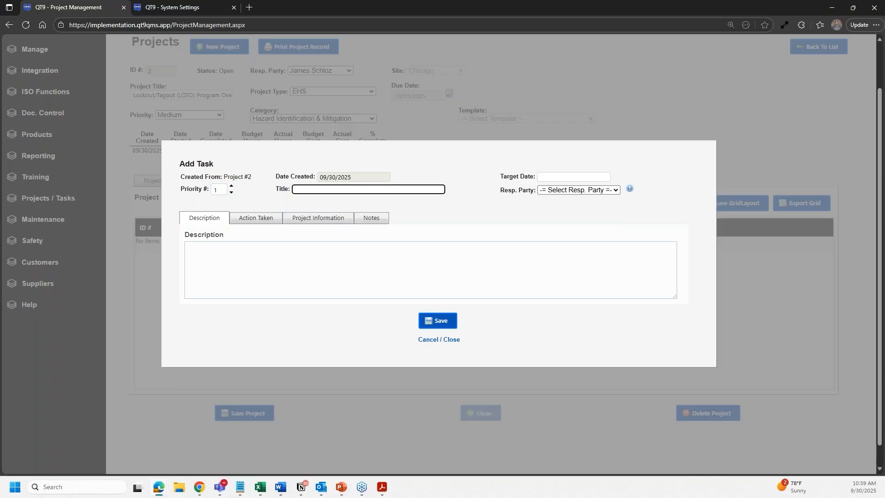
type("Equipment Inventory Audit")
left_click(576, 176)
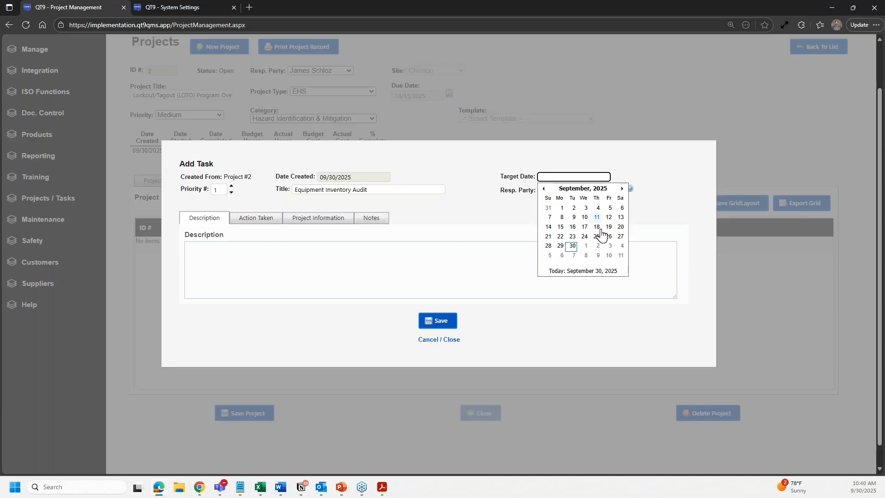
left_click(609, 245)
left_click(572, 189)
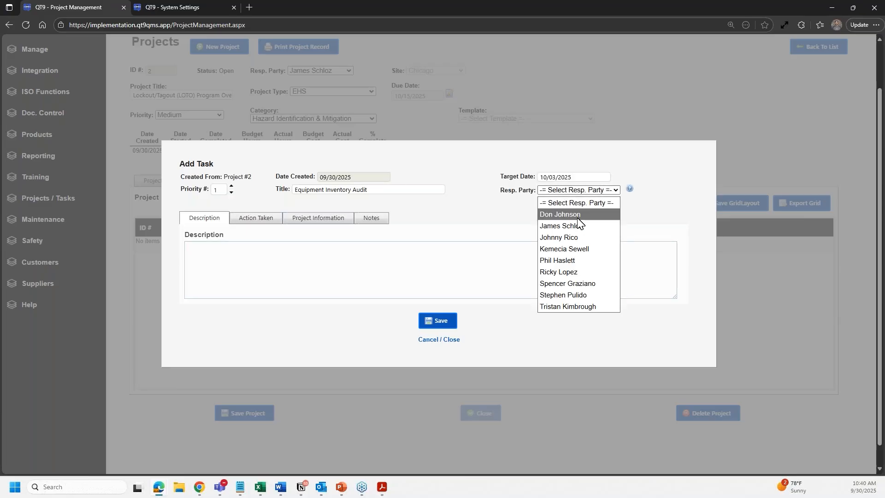
left_click(576, 259)
- Describe the task as reviewing machine inventory and their lockout/tagout information, then try saving it
left_click(329, 244)
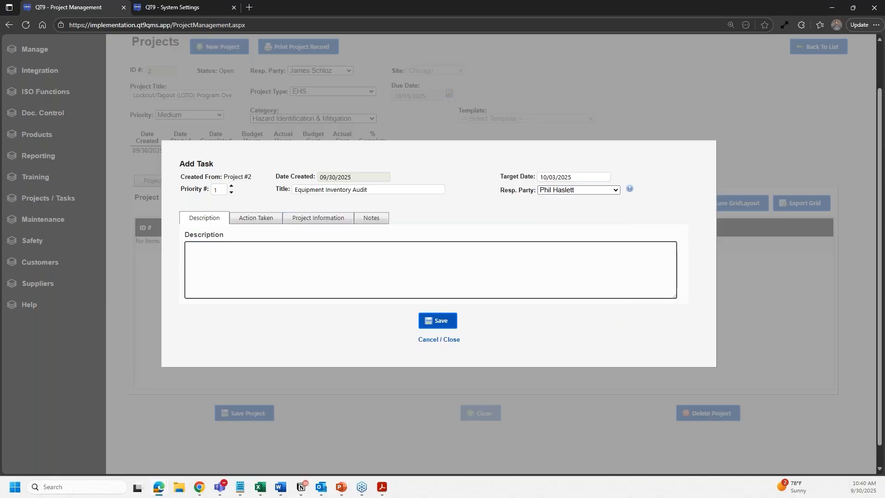
type("Au")
key("BackSpace")
key("BackSpace")
type("Review IMachine inventory and their loo")
key("BackSpace")
type("ck ")
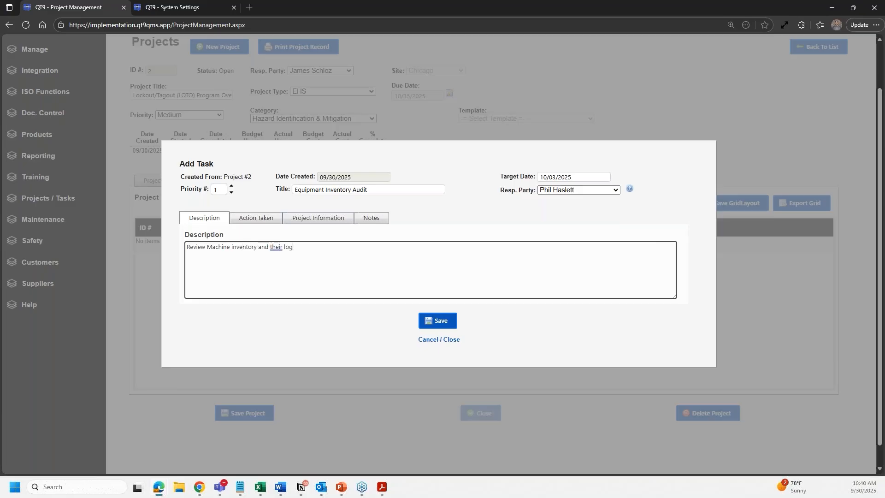
type("out tagou")
key("BackSpace")
key("BackSpace")
type("out information.")
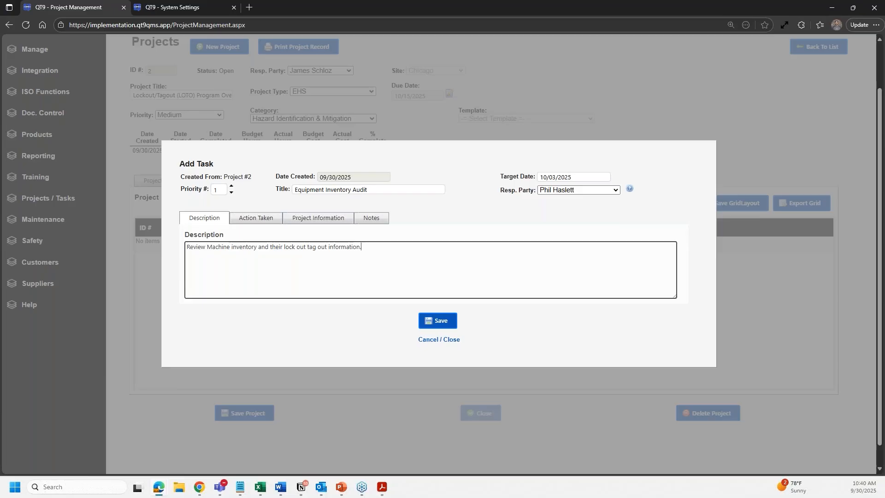
left_click(456, 327)
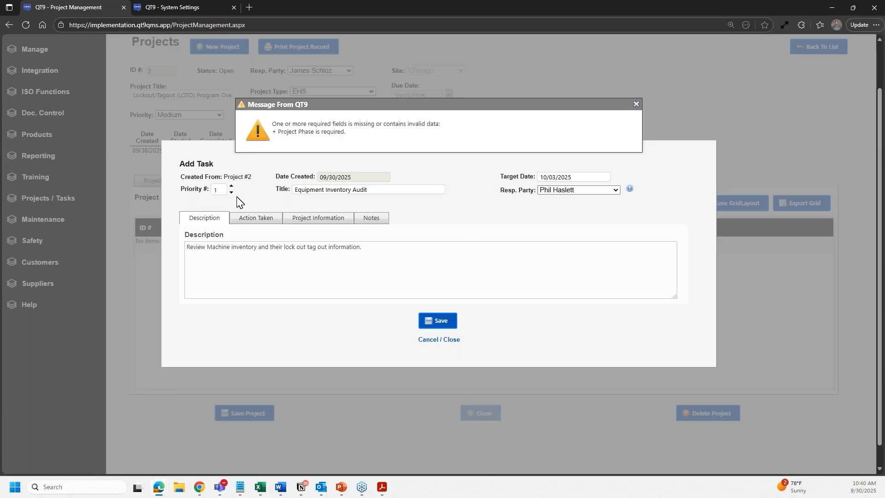
- Assign the task to phase 1 and save it, creating task 113
left_click(308, 218)
left_click(269, 246)
left_click(251, 270)
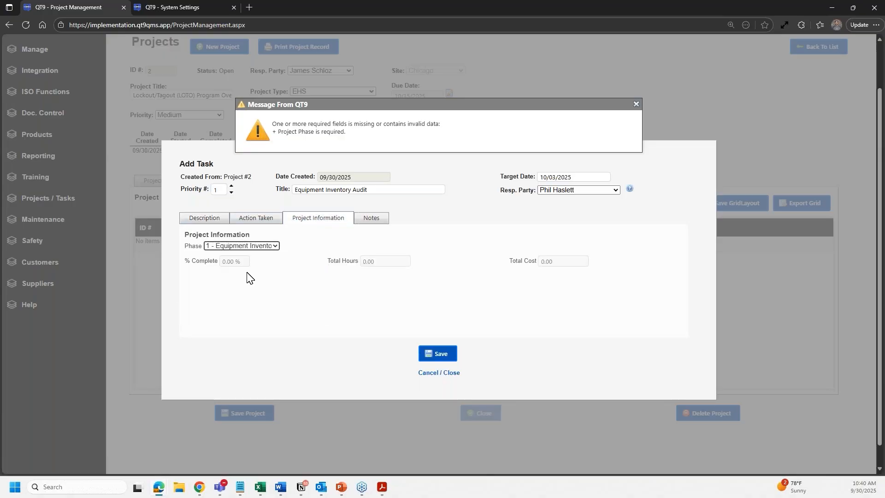
left_click(636, 104)
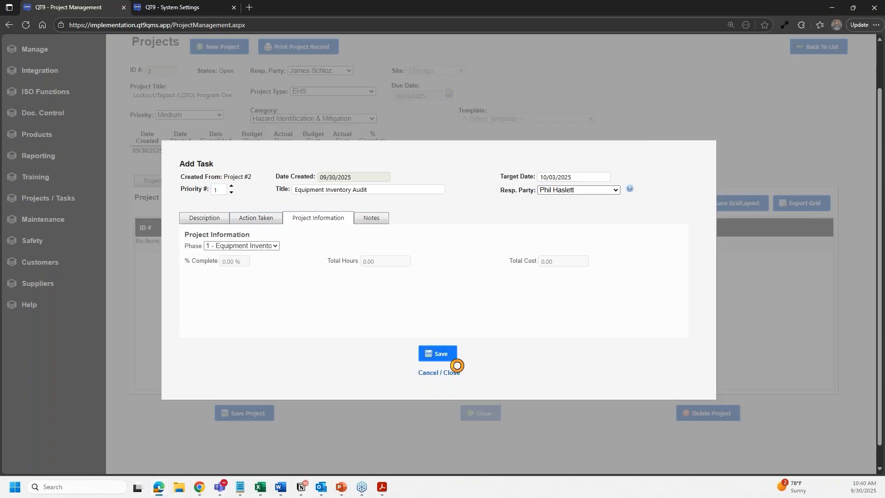
left_click(451, 353)
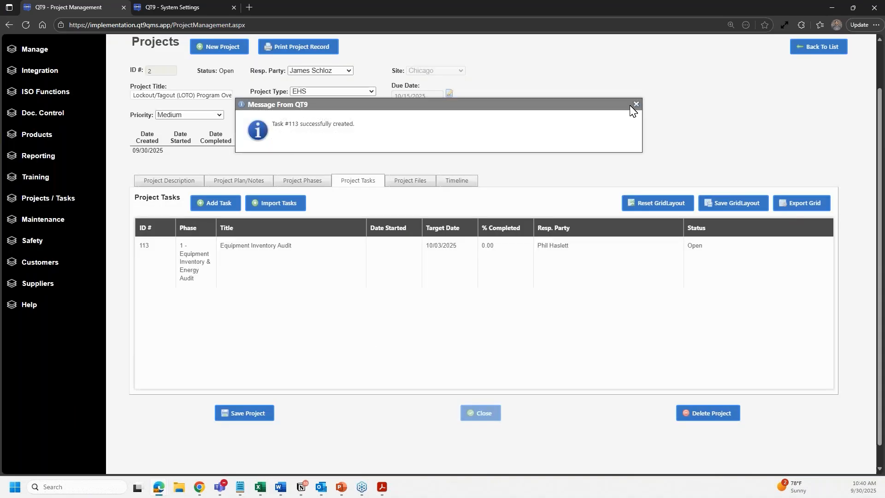
left_click(635, 105)
left_click(369, 262)
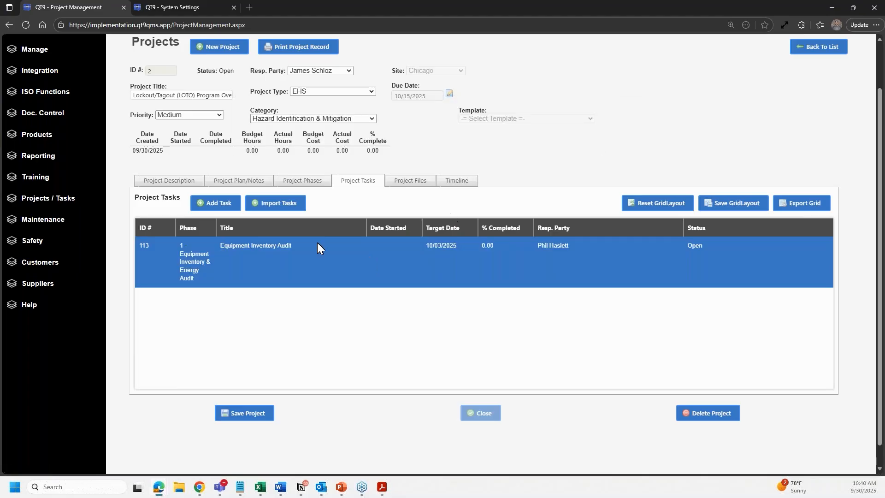
- Leave the LOTO project page for the QT9 QMS Home Page via the logo
scroll(346, 298, "up", 1)
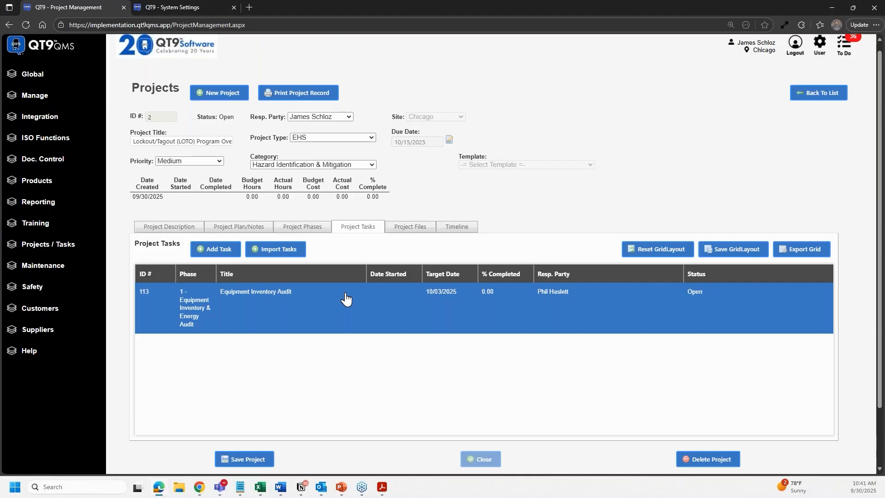
scroll(418, 204, "up", 1)
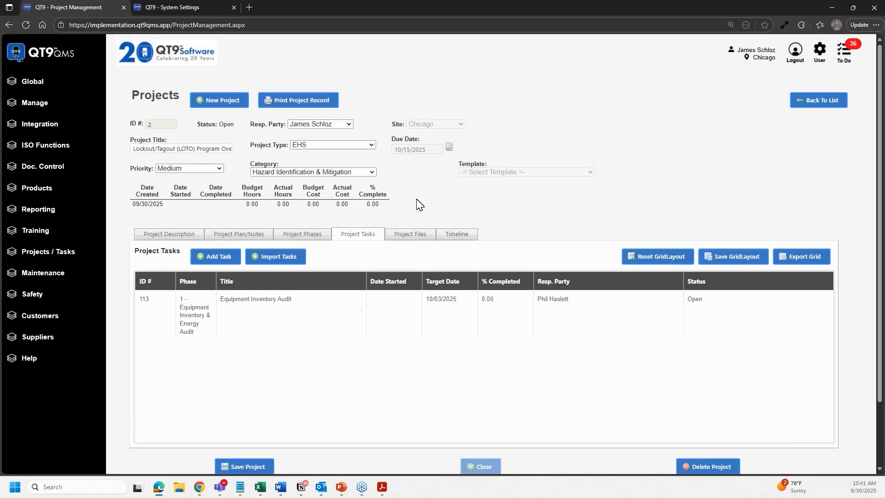
left_click(60, 59)
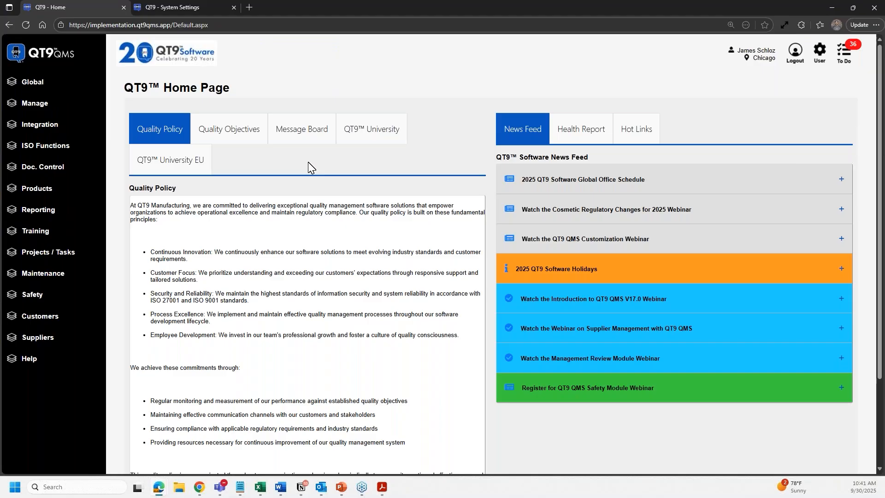
- Open the Quality Policy text for editing in System Settings and expand the administration options
left_click(309, 169)
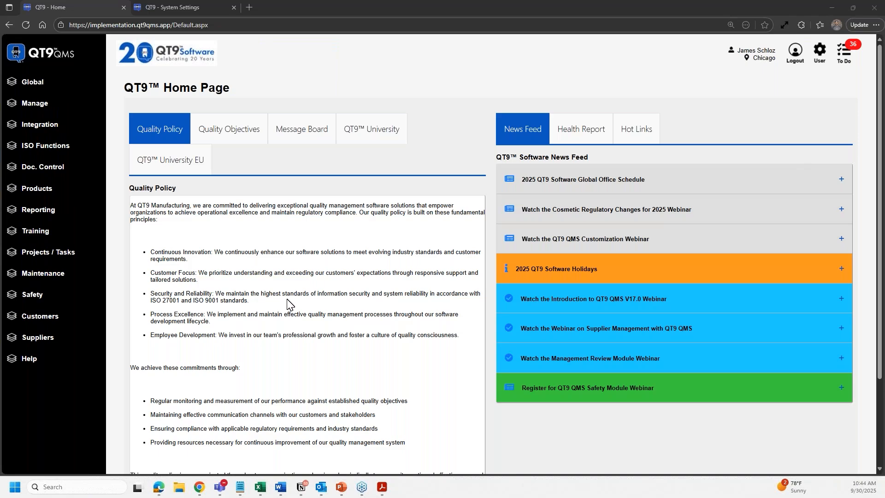
left_click(55, 83)
- Enable OSHA Settings under System Settings > Approvals & Misc. > Safety and save
left_click(57, 129)
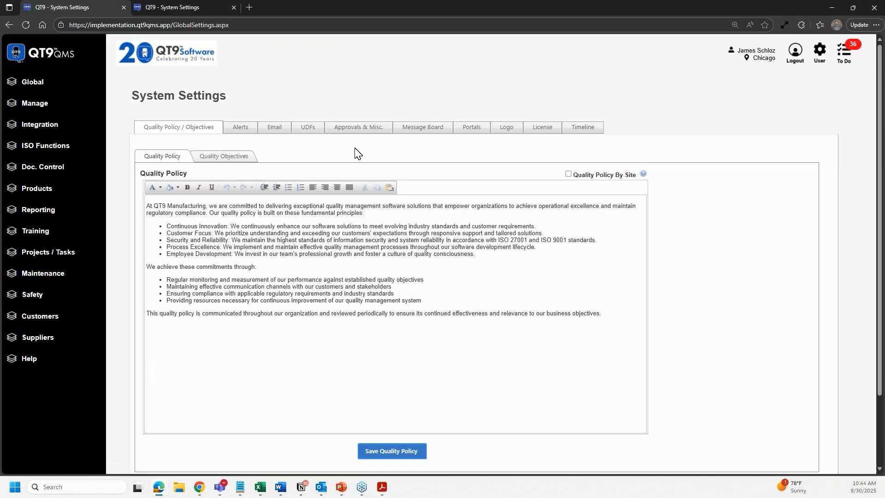
left_click(378, 134)
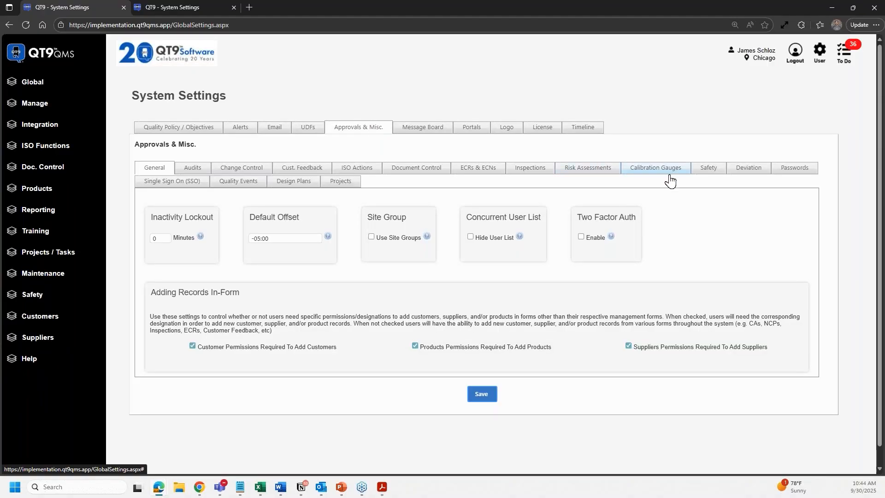
left_click(710, 169)
left_click(155, 315)
mouse_move(236, 318)
left_click(482, 372)
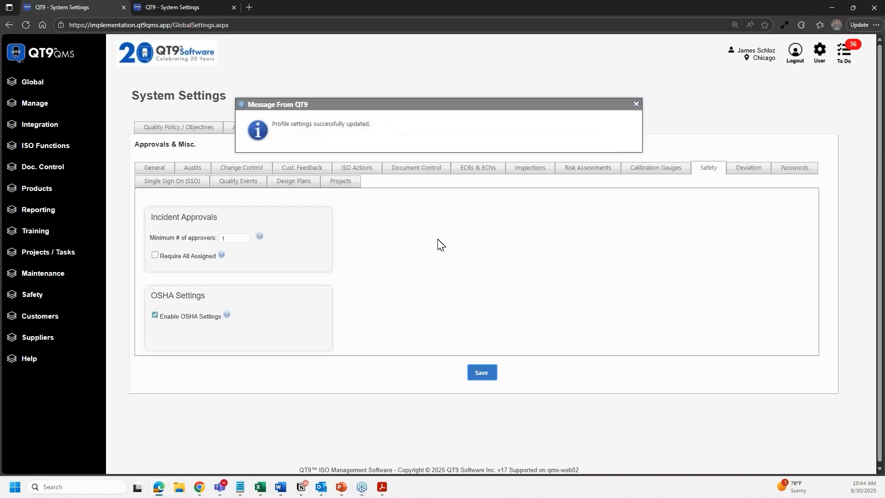
left_click(636, 106)
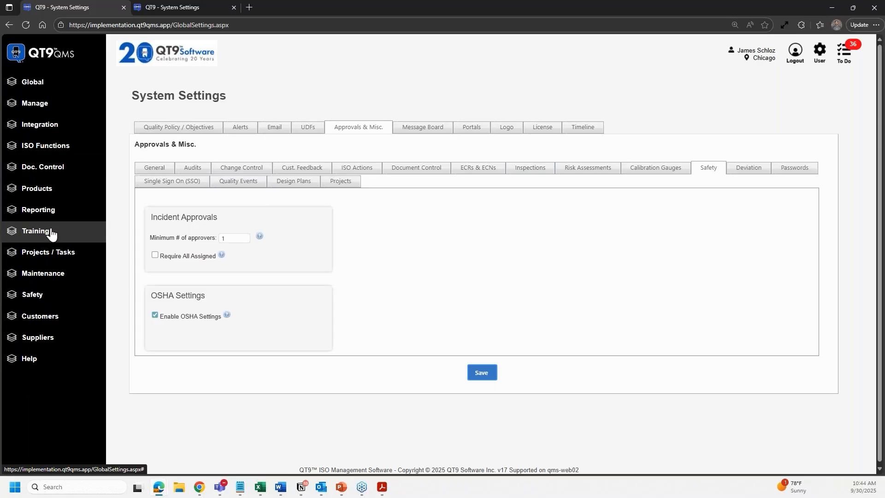
- Filter Safety Incidents to Closed and open injury incident 2
left_click(37, 295)
left_click(41, 341)
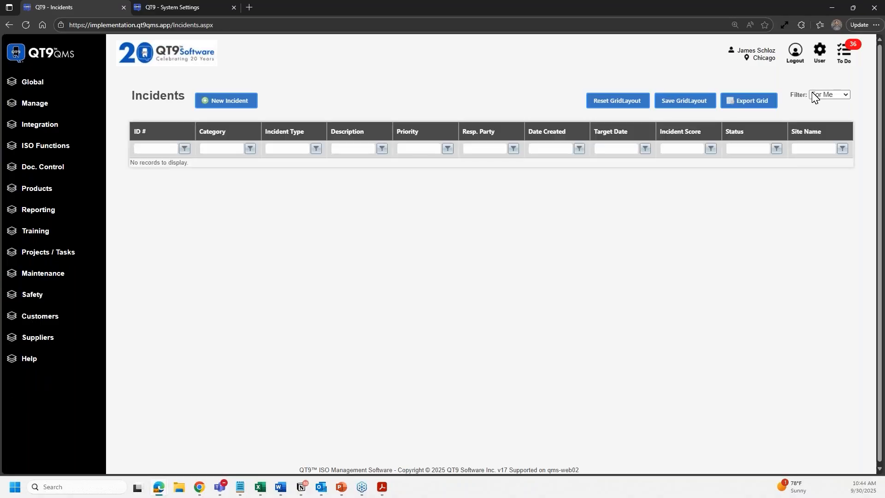
left_click(815, 96)
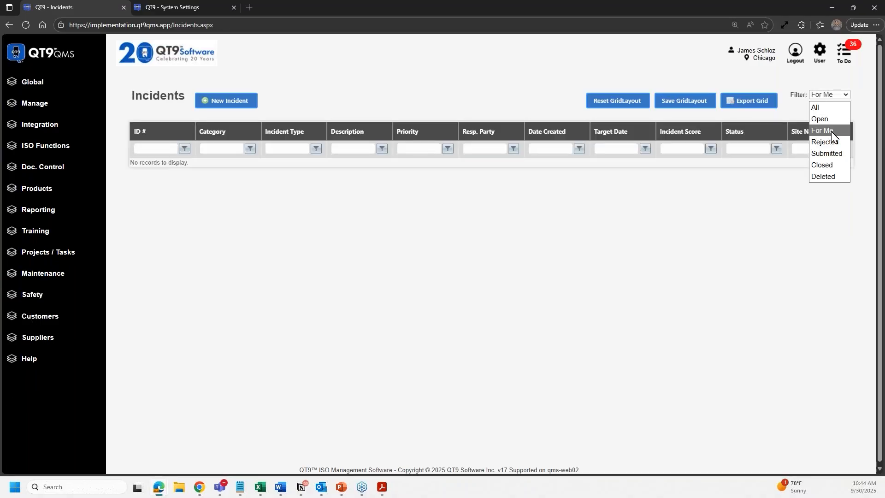
left_click(823, 165)
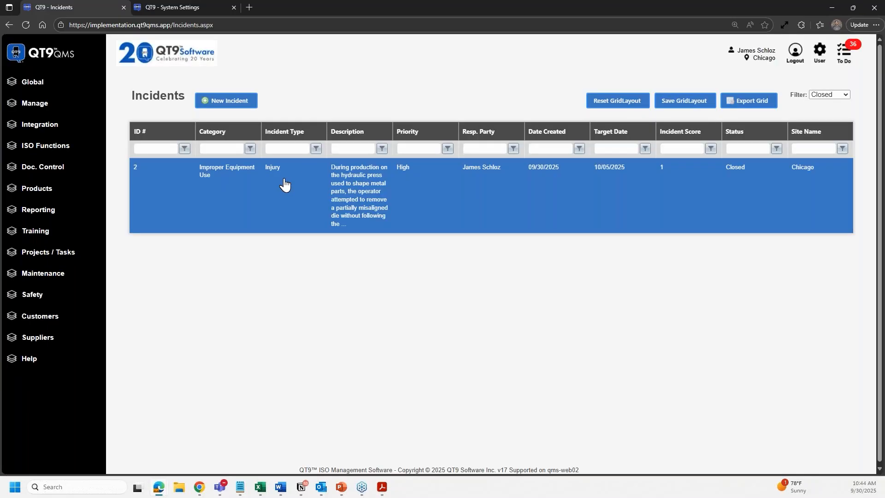
left_click(285, 184)
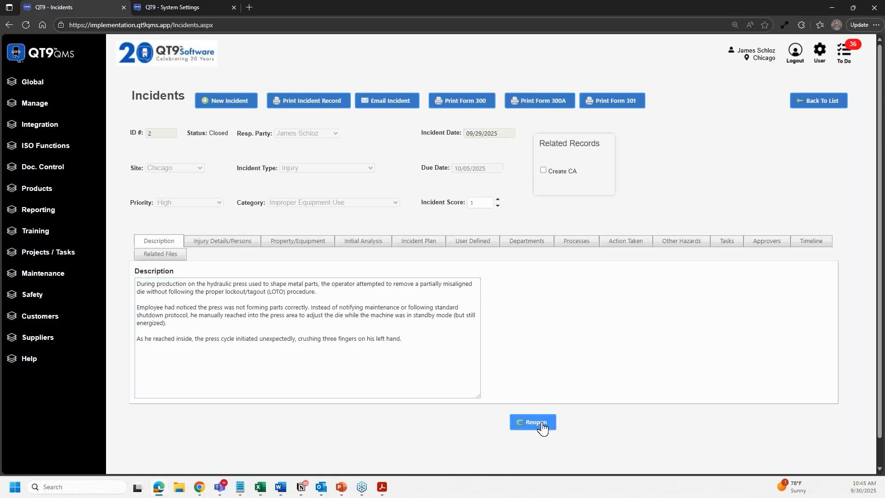
- Reopen incident 2 with the reopen note 'Test'
left_click(542, 428)
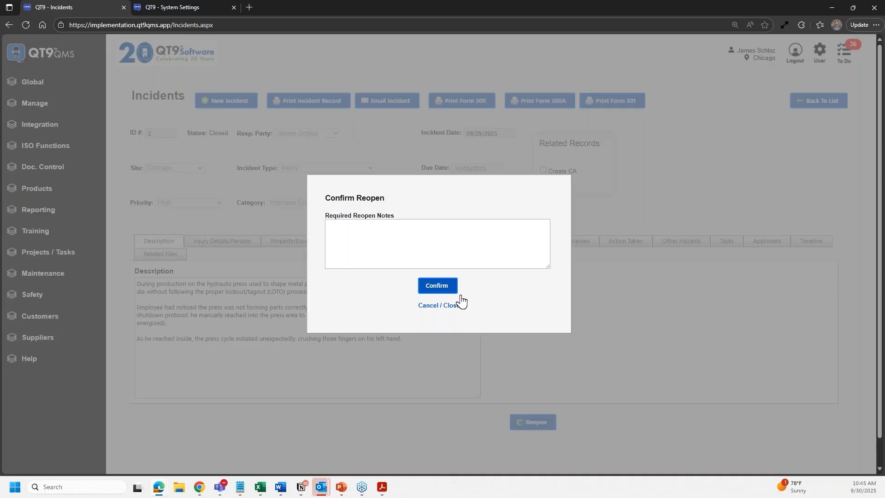
left_click(430, 261)
type("Test")
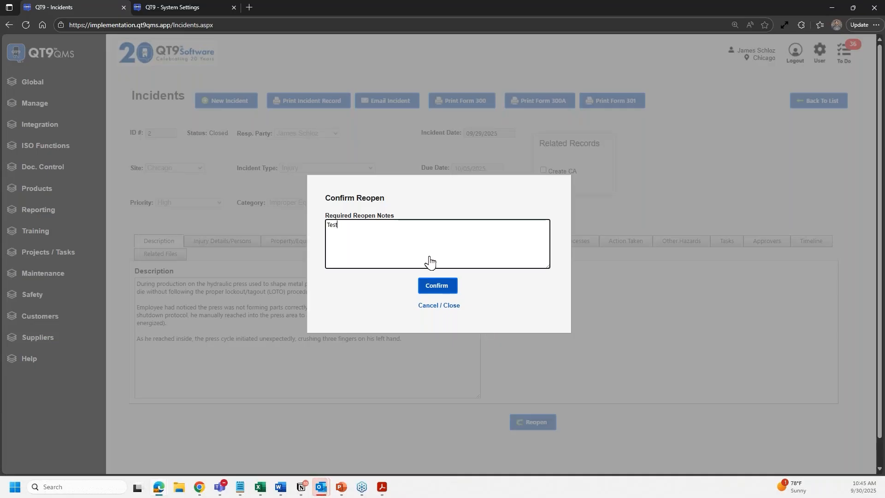
left_click(430, 288)
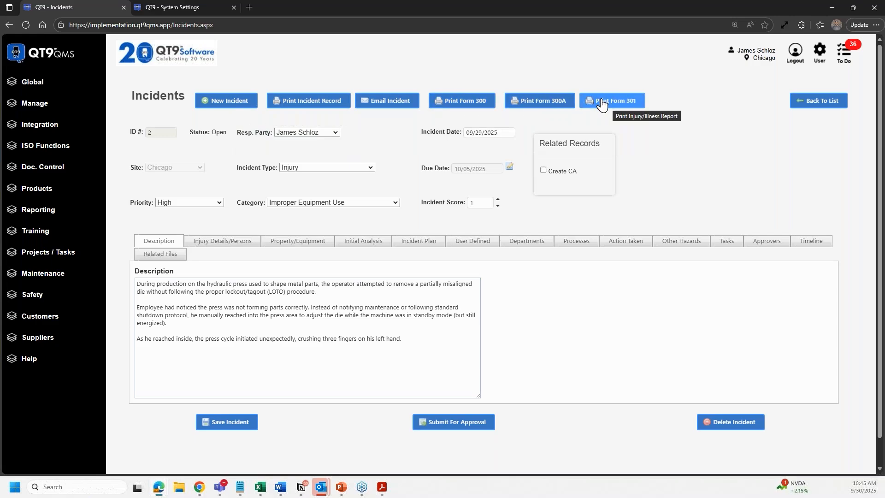
- Check incident 2's injured persons, both OSHA recordable, and expand Manage in the sidebar
left_click(243, 243)
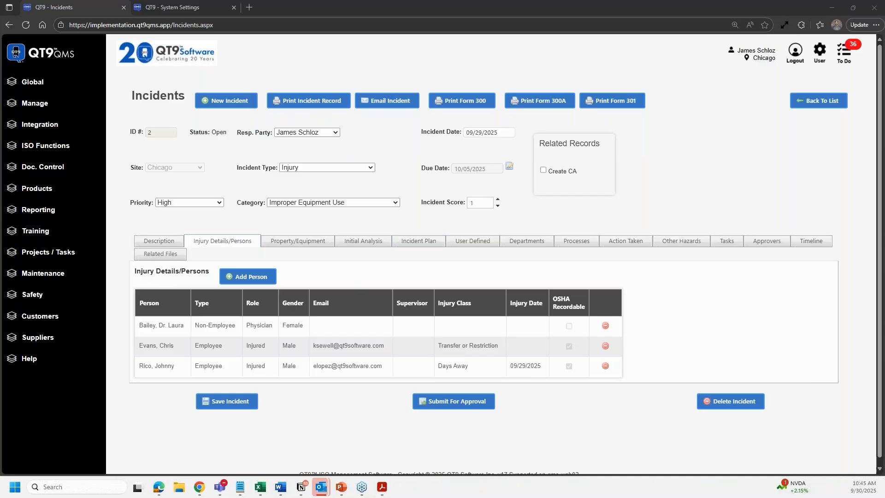
left_click(43, 104)
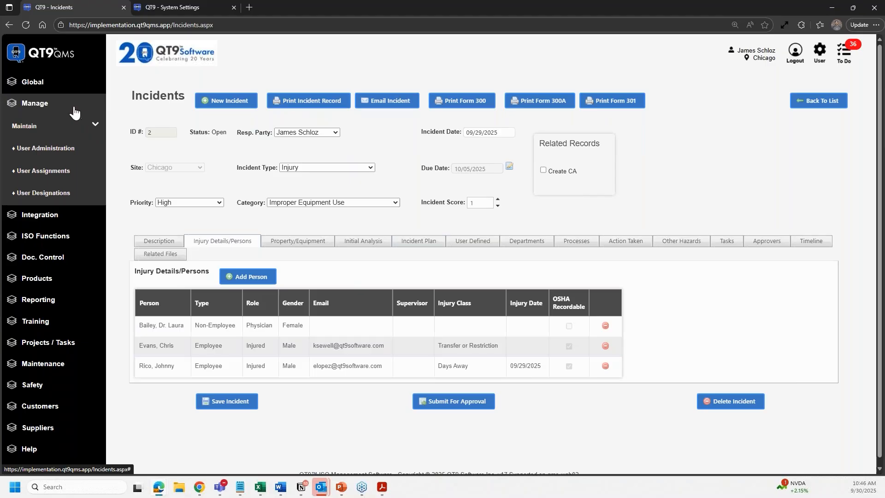
- Browse Manage > Maintain > Audit > Processes, picking Calibration and Machining, then start a new Chicago process
left_click(95, 124)
left_click(96, 146)
left_click(66, 287)
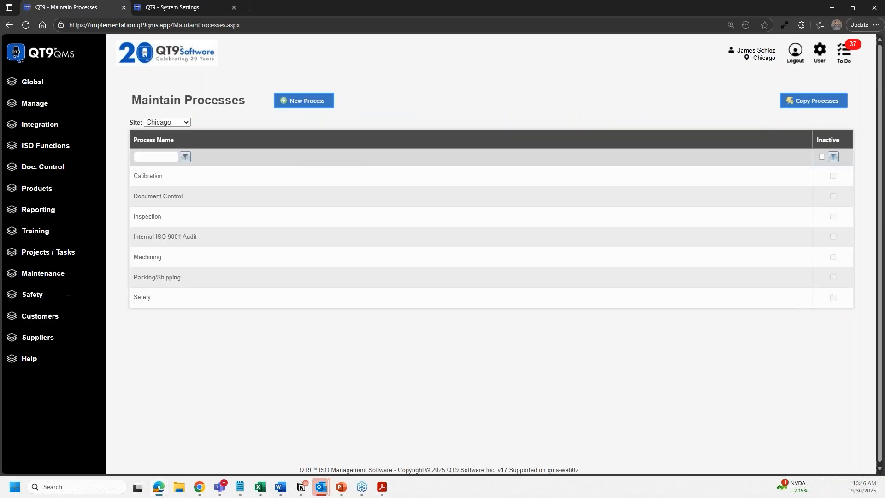
left_click(202, 179)
left_click(222, 260)
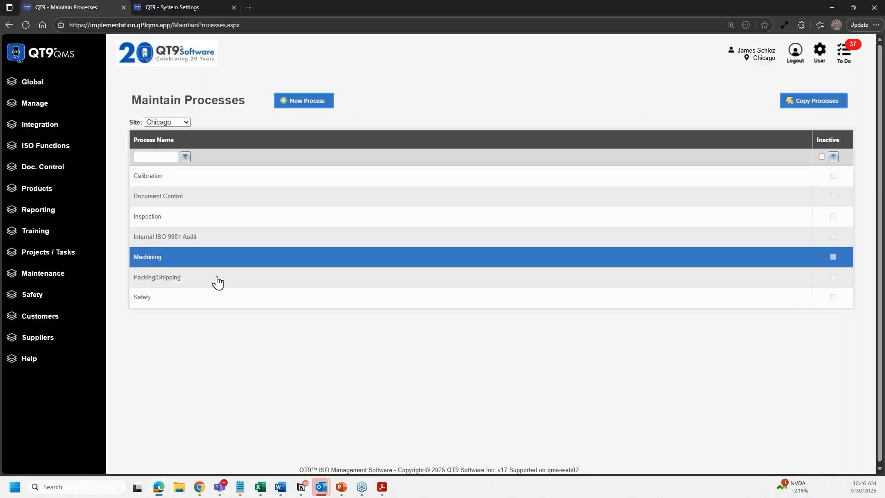
left_click(295, 109)
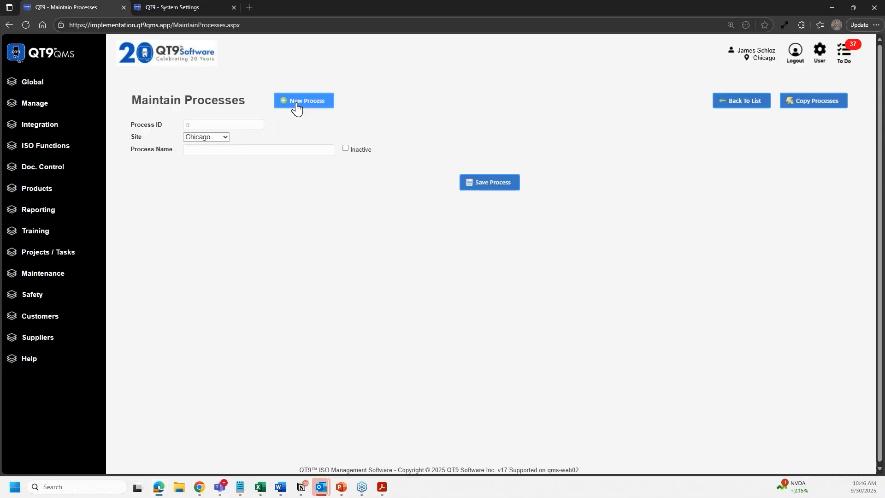
- Review the Safety process's eight ISO 9001:2015 elements, close System Settings, and return to Safety Incidents
left_click(759, 105)
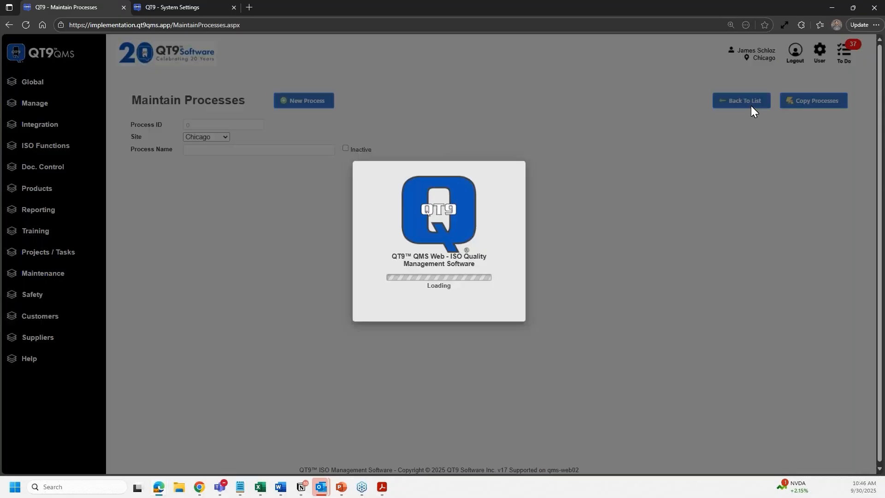
left_click(241, 300)
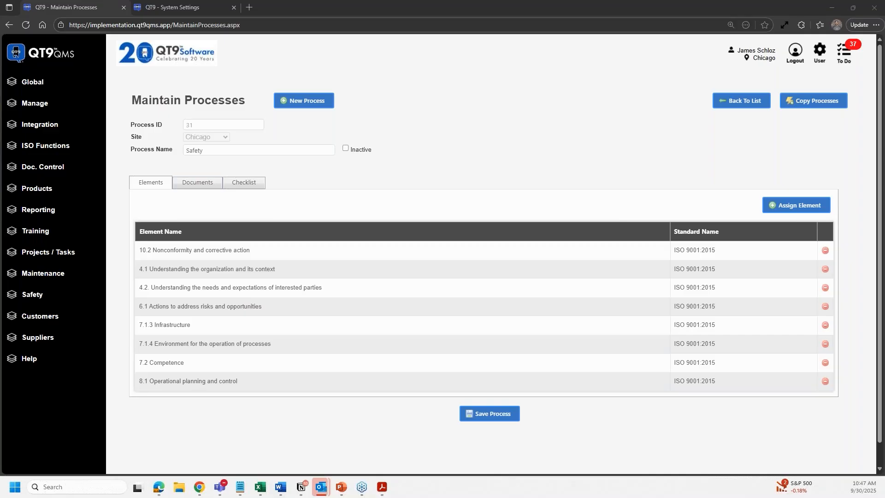
left_click(234, 7)
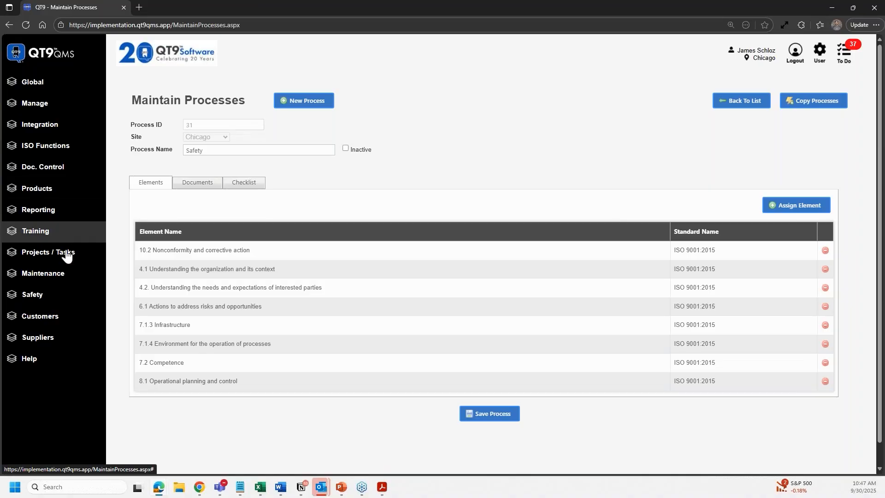
left_click(62, 295)
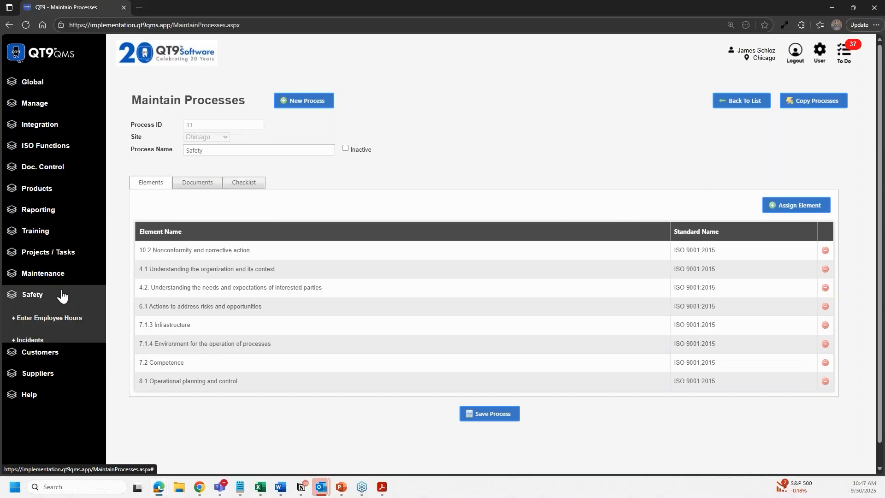
left_click(73, 339)
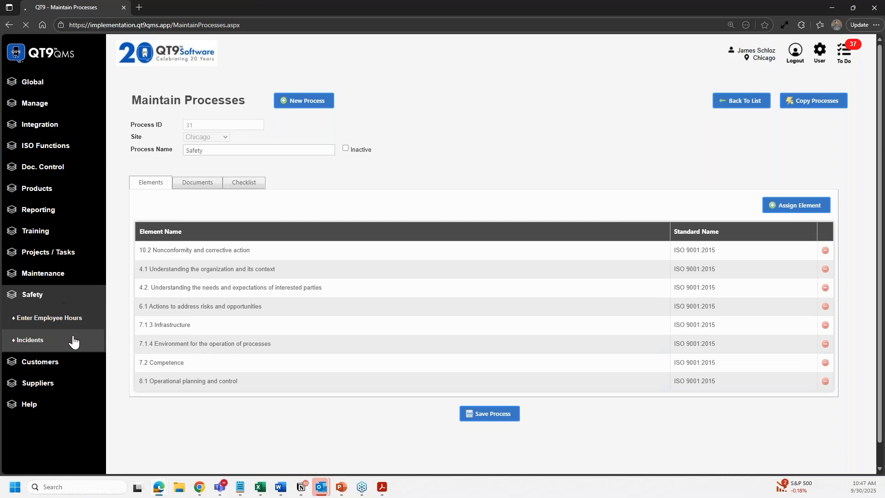
- Open reopened incident 2, confirm its tasks list is empty, and expand Doc. Control
left_click(387, 203)
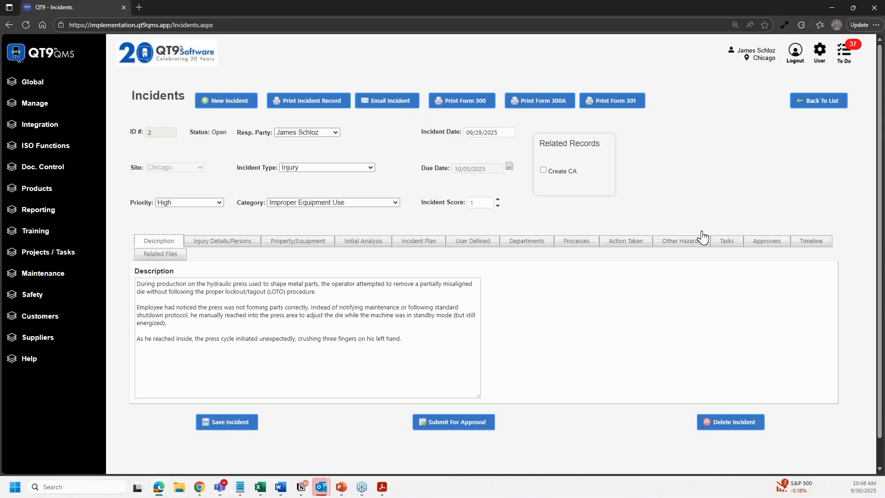
left_click(727, 242)
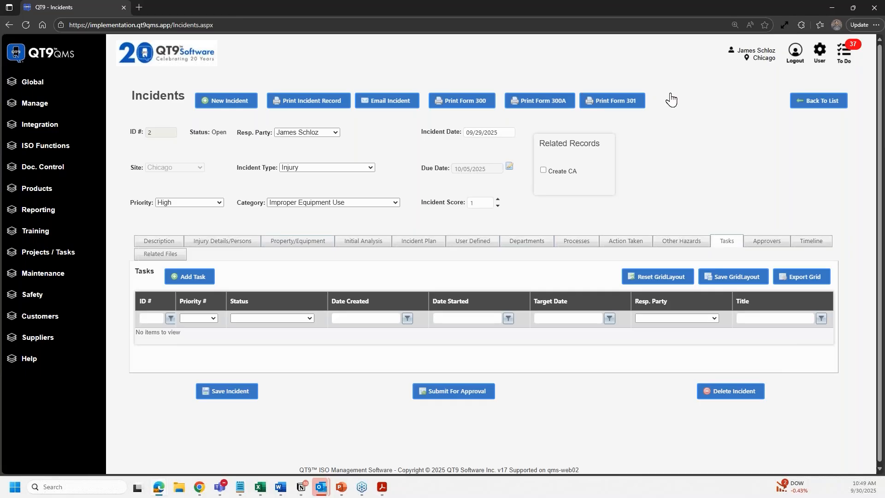
left_click(88, 177)
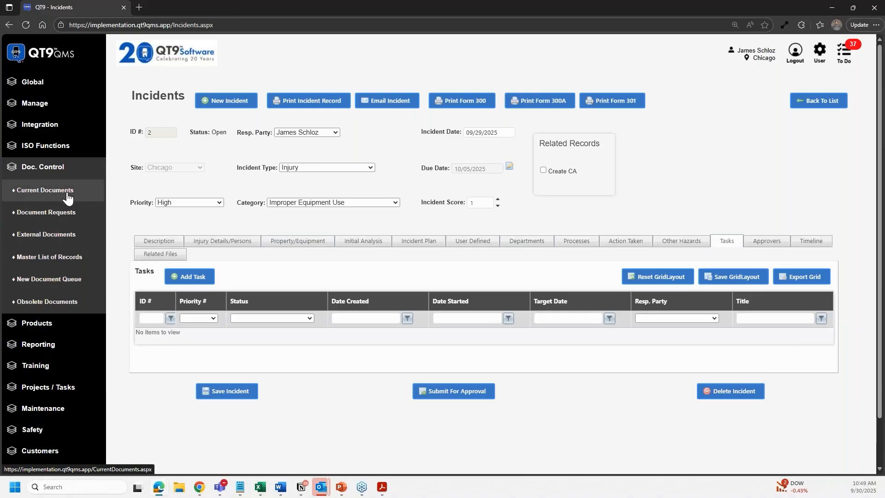
- Review the Calibration Procedure's obsoleted revision among obsolete documents, then display the QT9 QMS Safety Topics slide
left_click(68, 302)
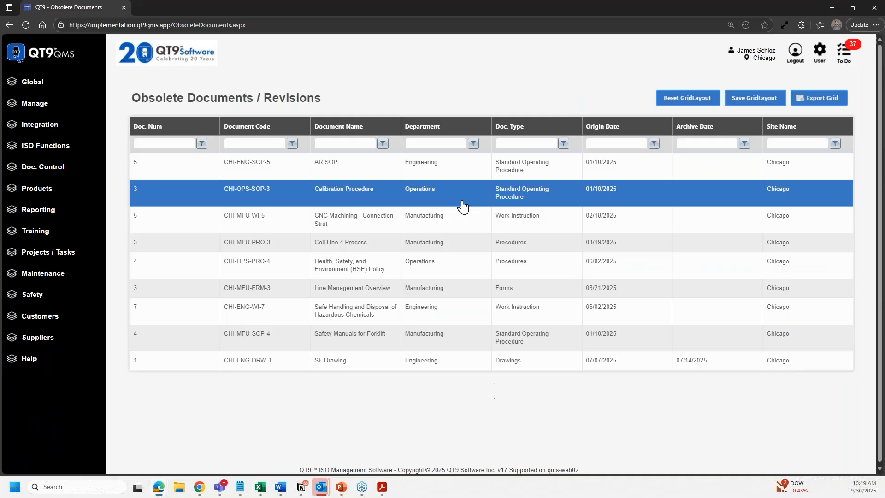
left_click(436, 207)
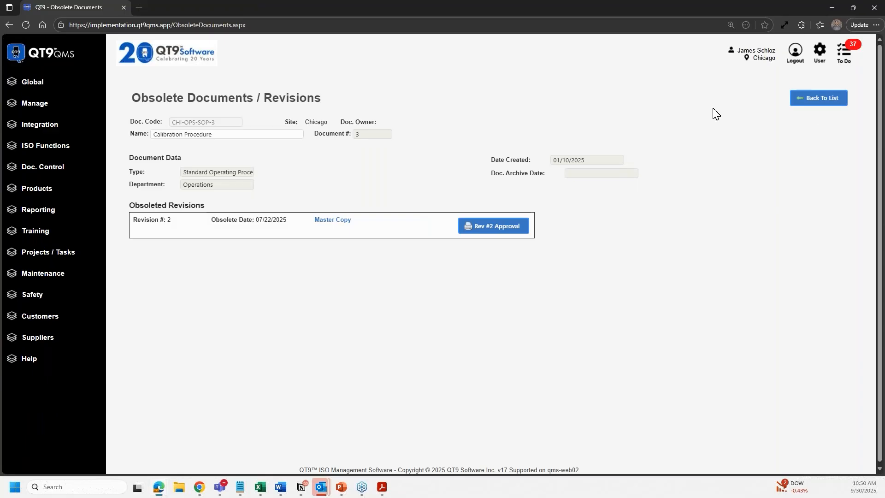
left_click(834, 103)
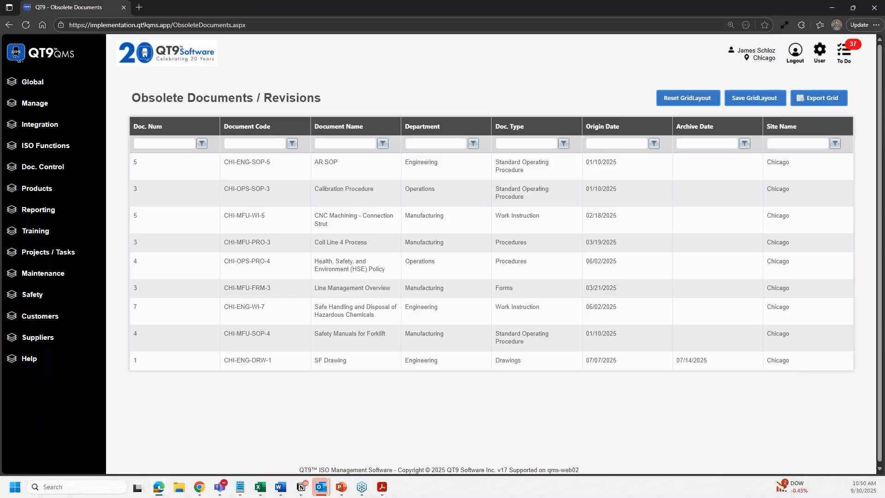
key("alt+Tab")
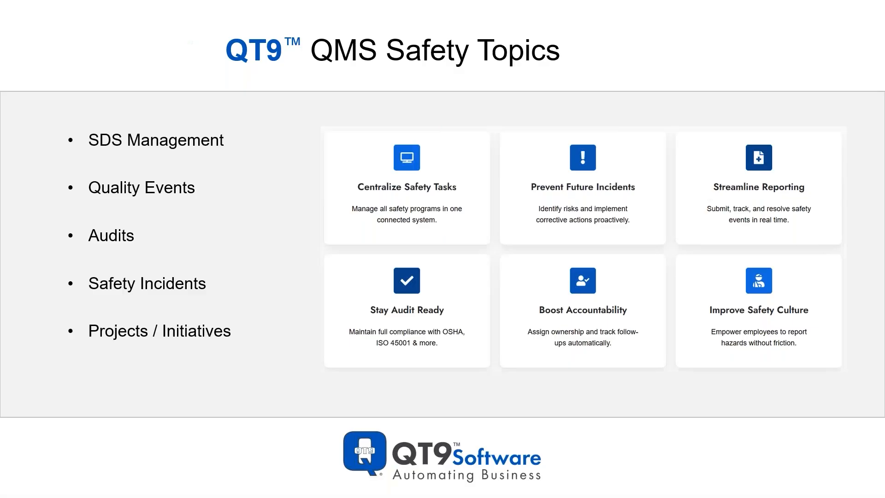